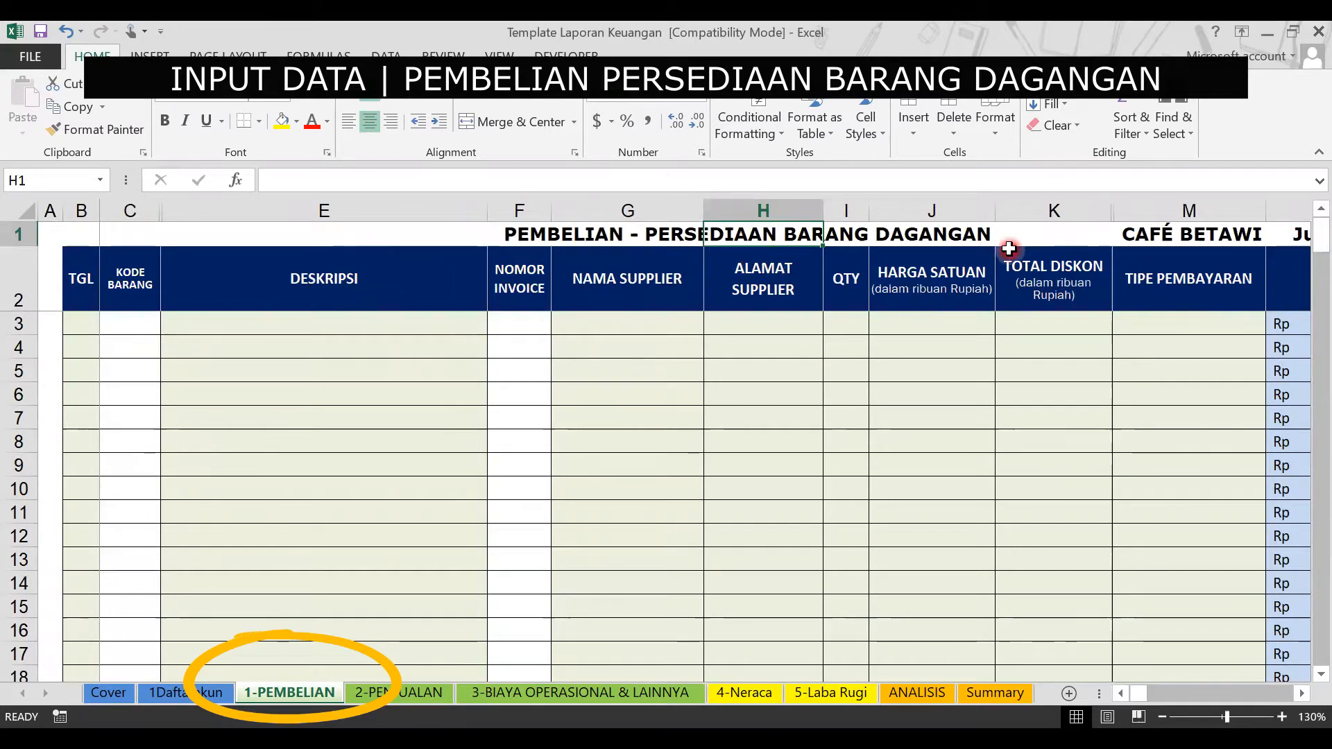
Check the business name and reporting period in the title row of the 1-PEMBELIAN sheet.
key("Left")
key("Left")
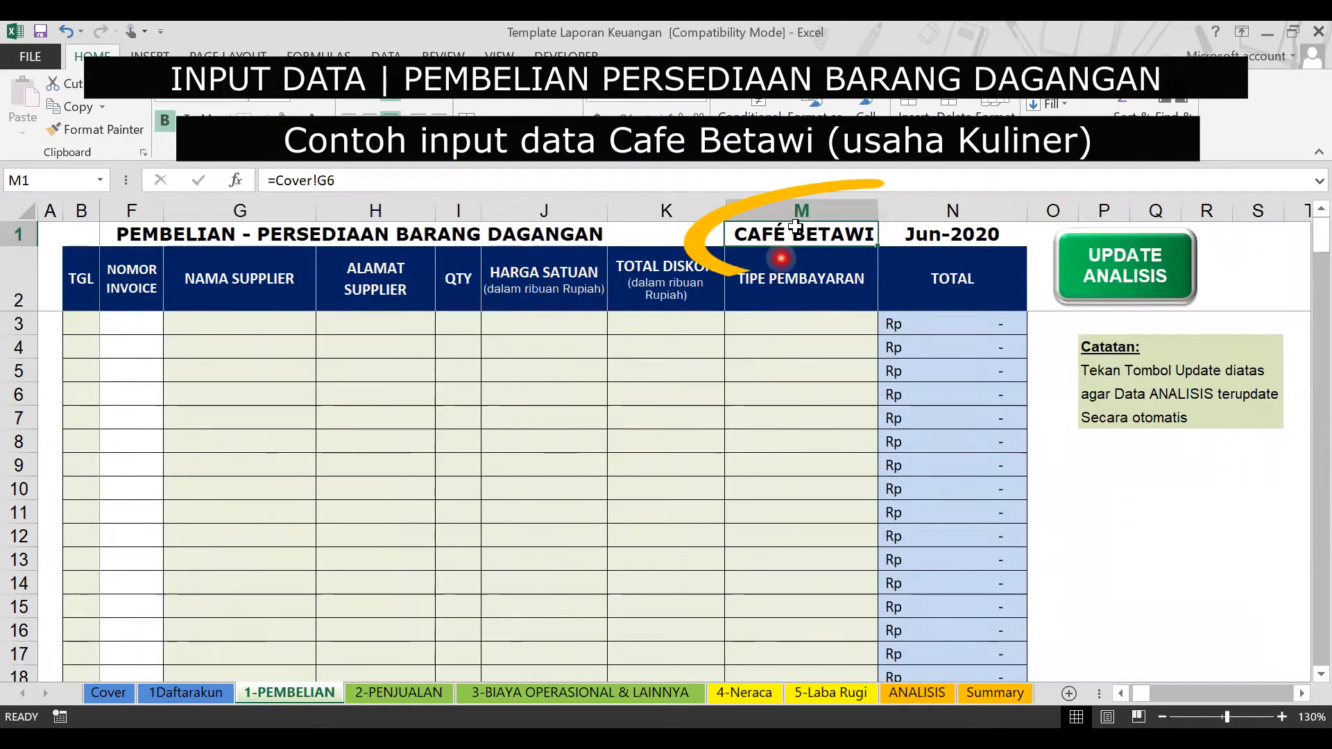
left_click(901, 241)
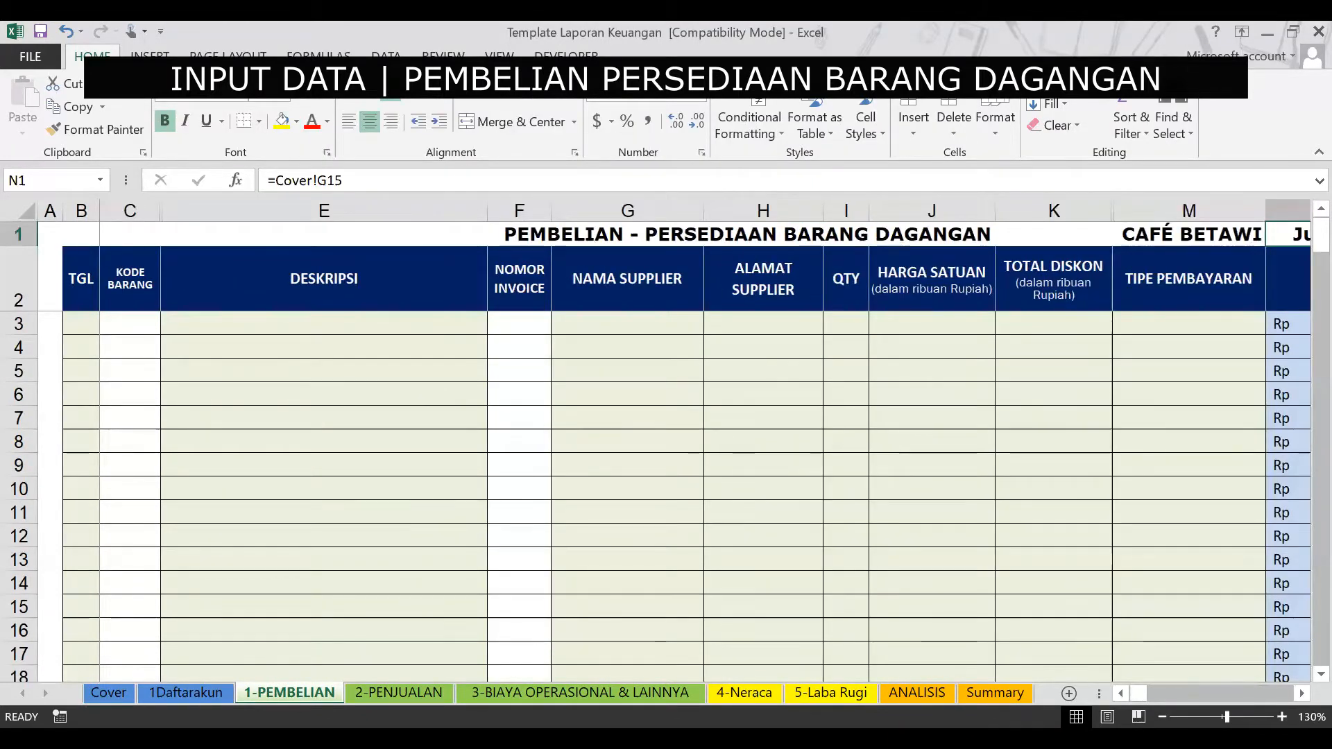
left_click(660, 434)
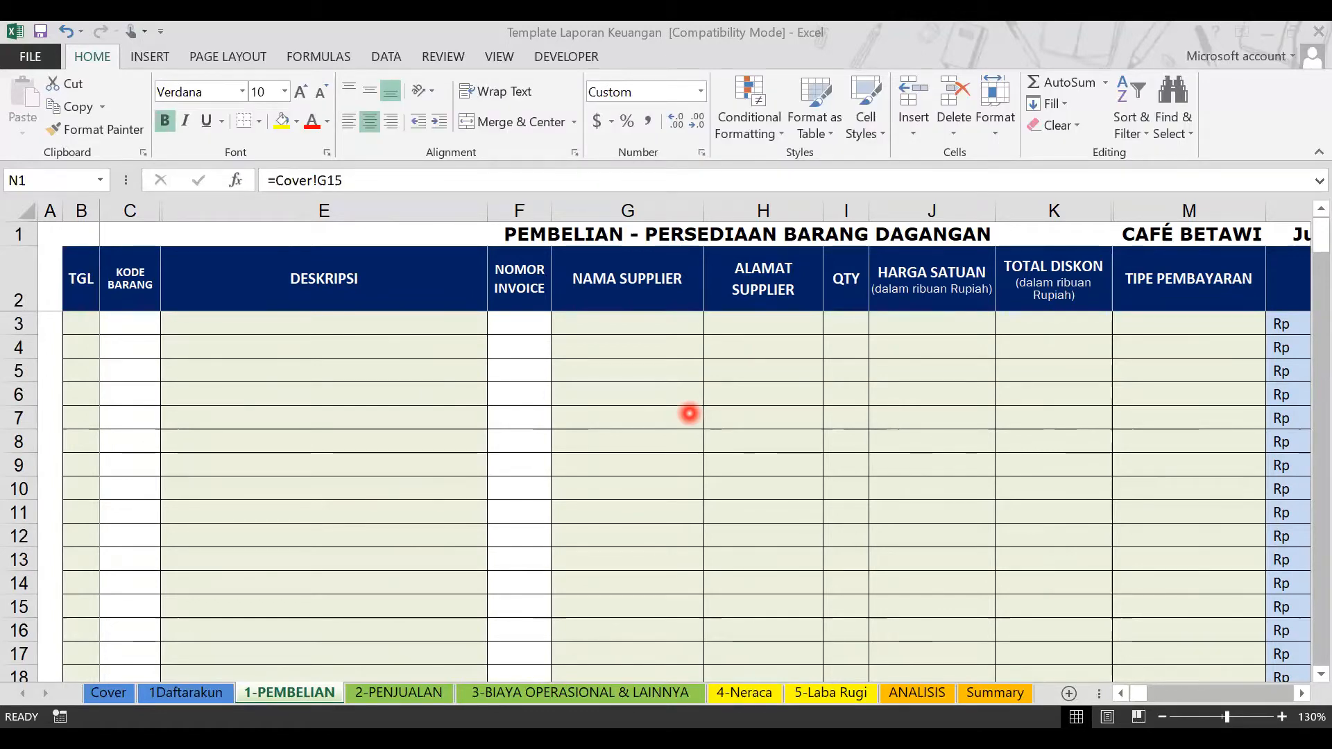
left_click(696, 531)
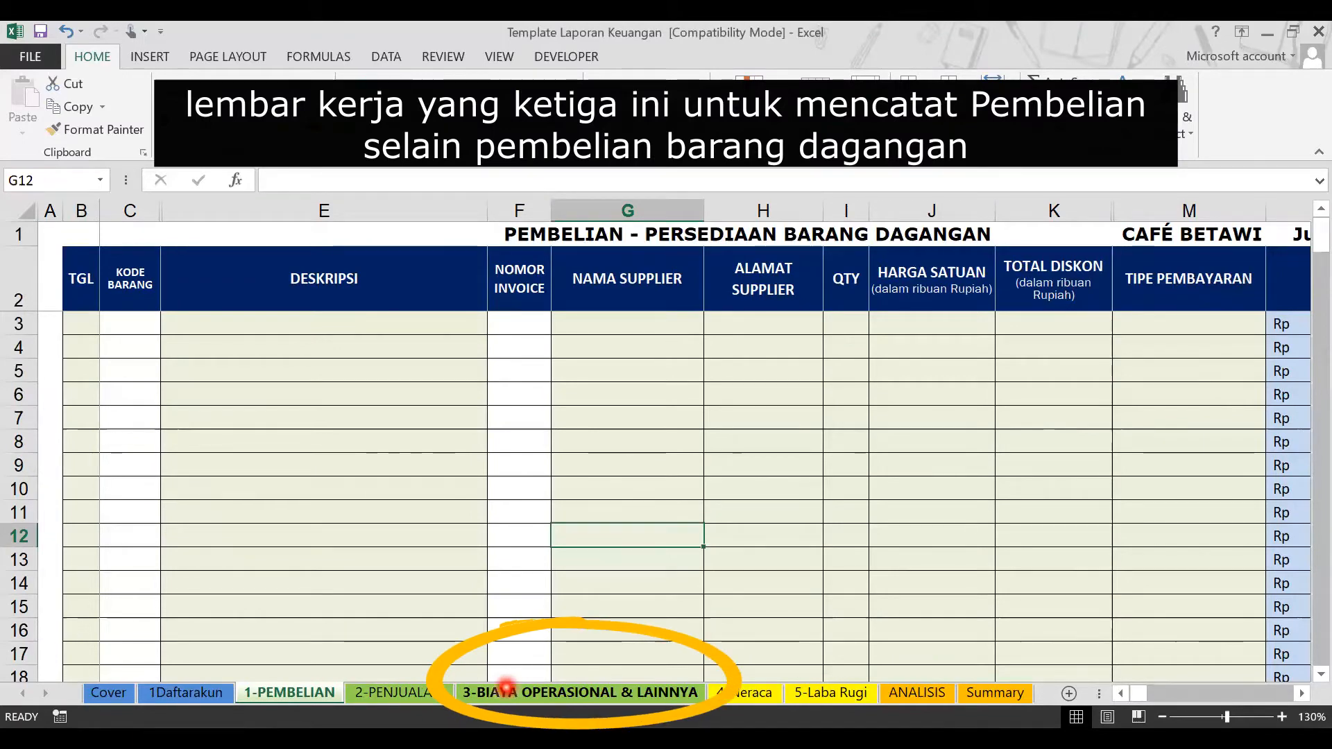
View the expense table on the 3-BIAYA OPERASIONAL & LAINNYA sheet.
left_click(507, 688)
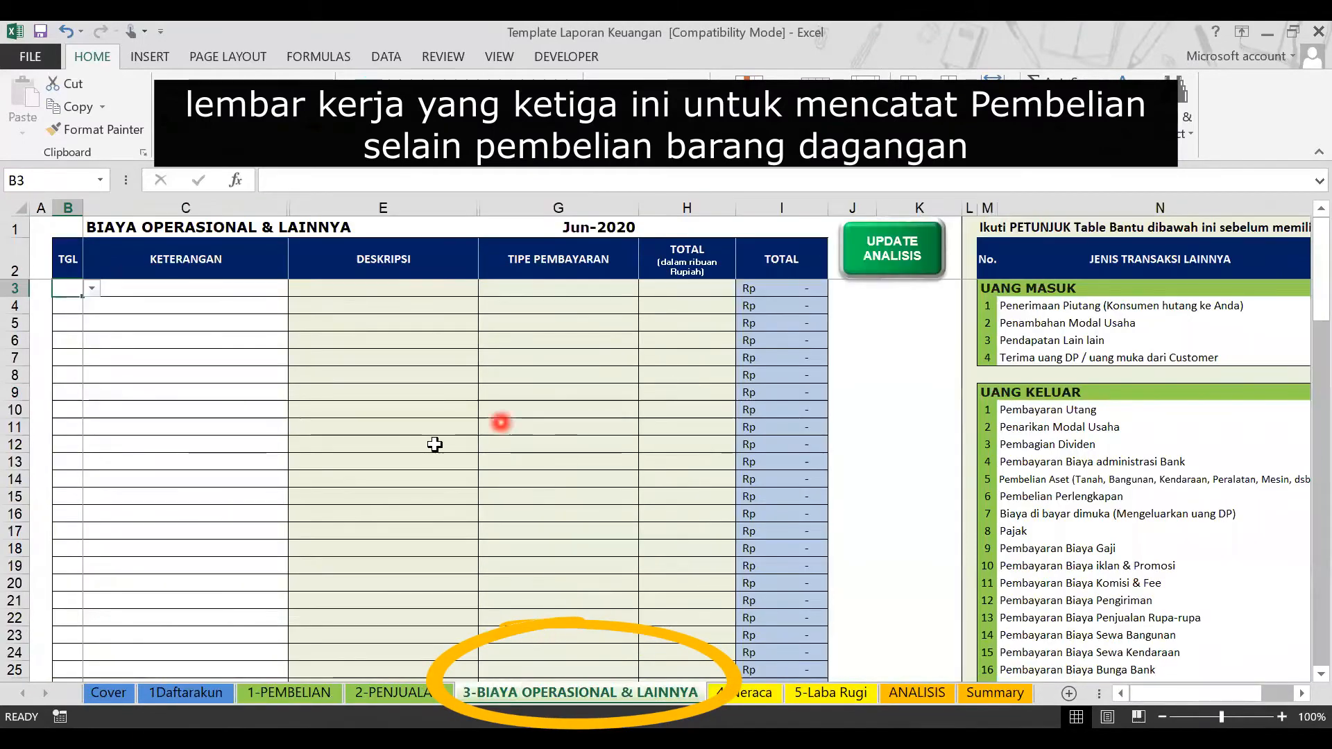
left_click(178, 283)
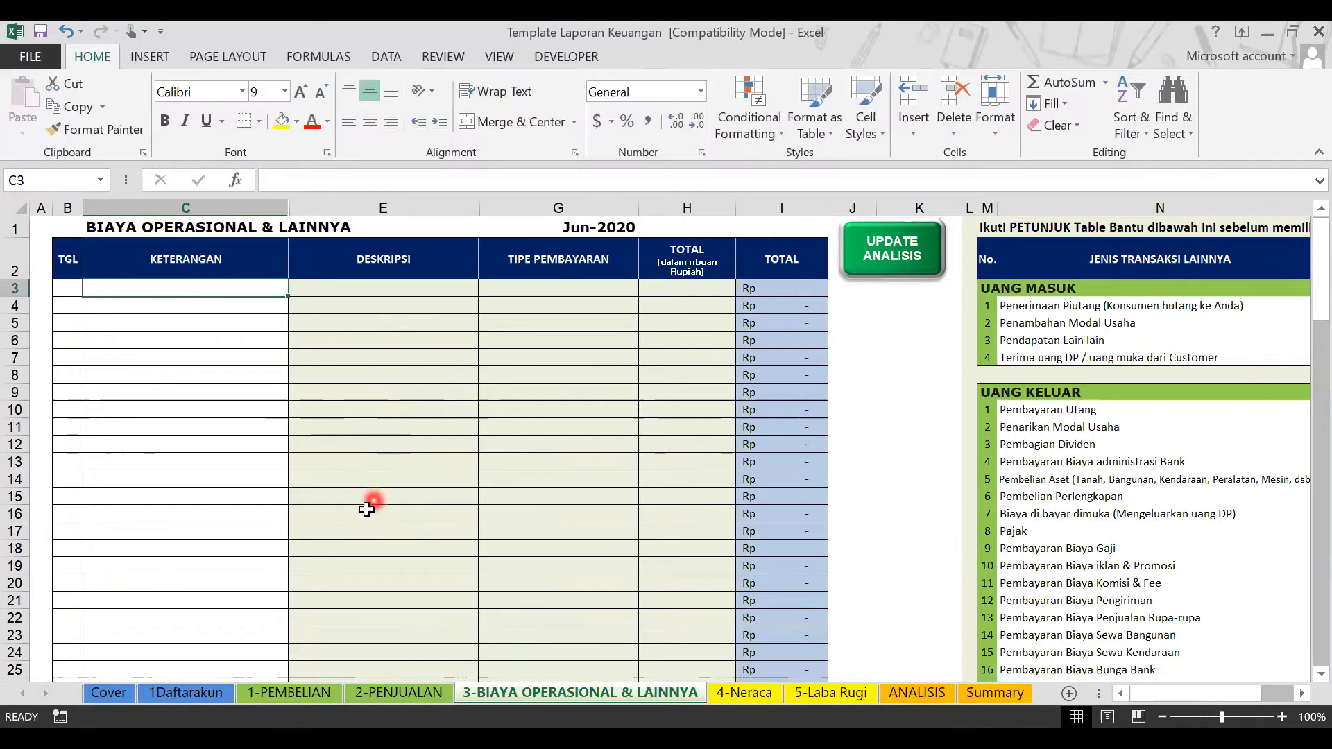
Return to the 1-PEMBELIAN sheet and enter 1 as the date in row 3.
left_click(290, 691)
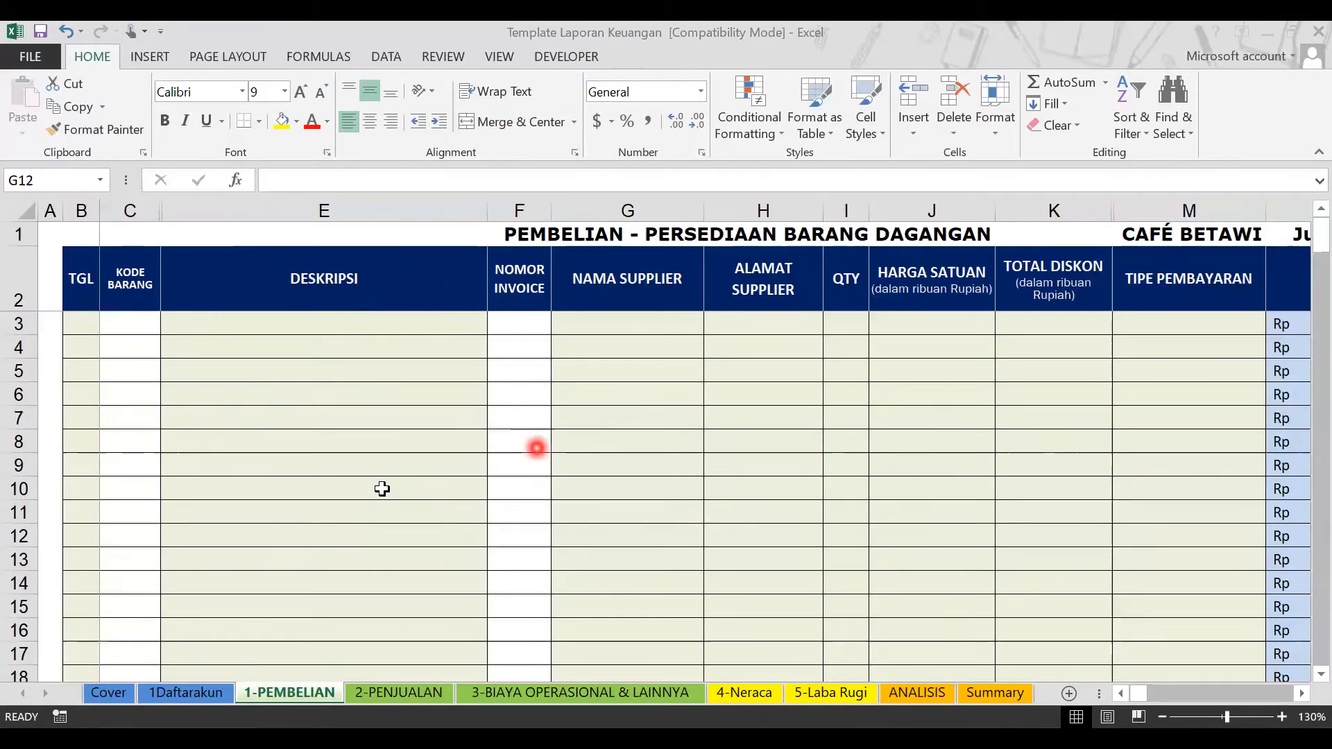
scroll(430, 401, "up", 2, "ctrl")
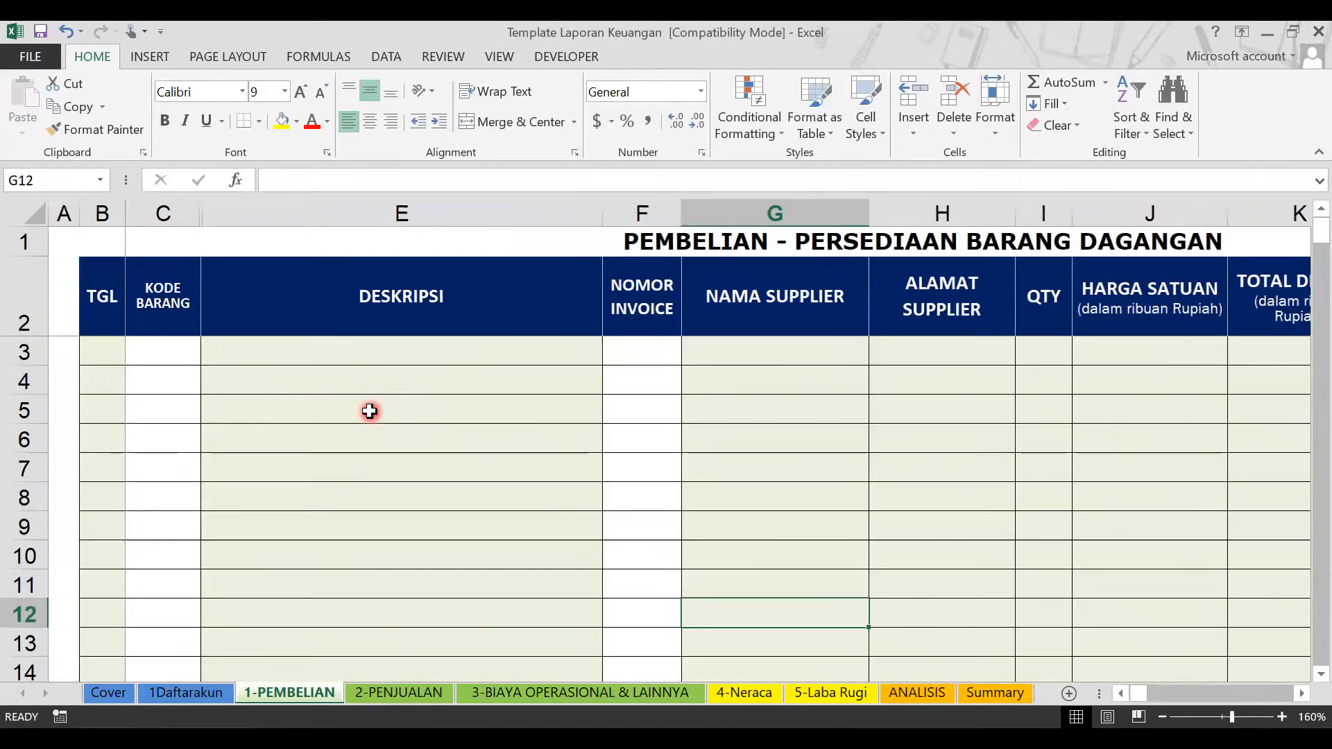
left_click(895, 242)
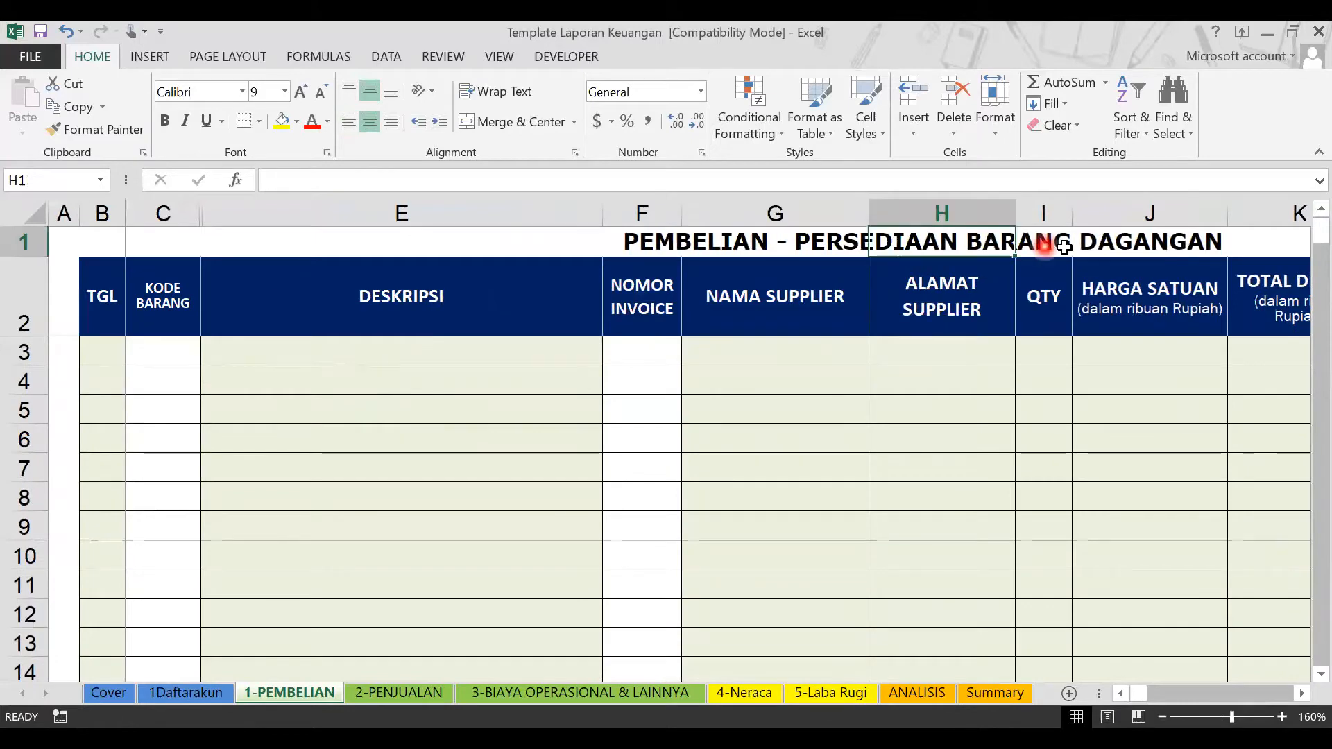
left_click(1117, 241)
left_click(88, 361)
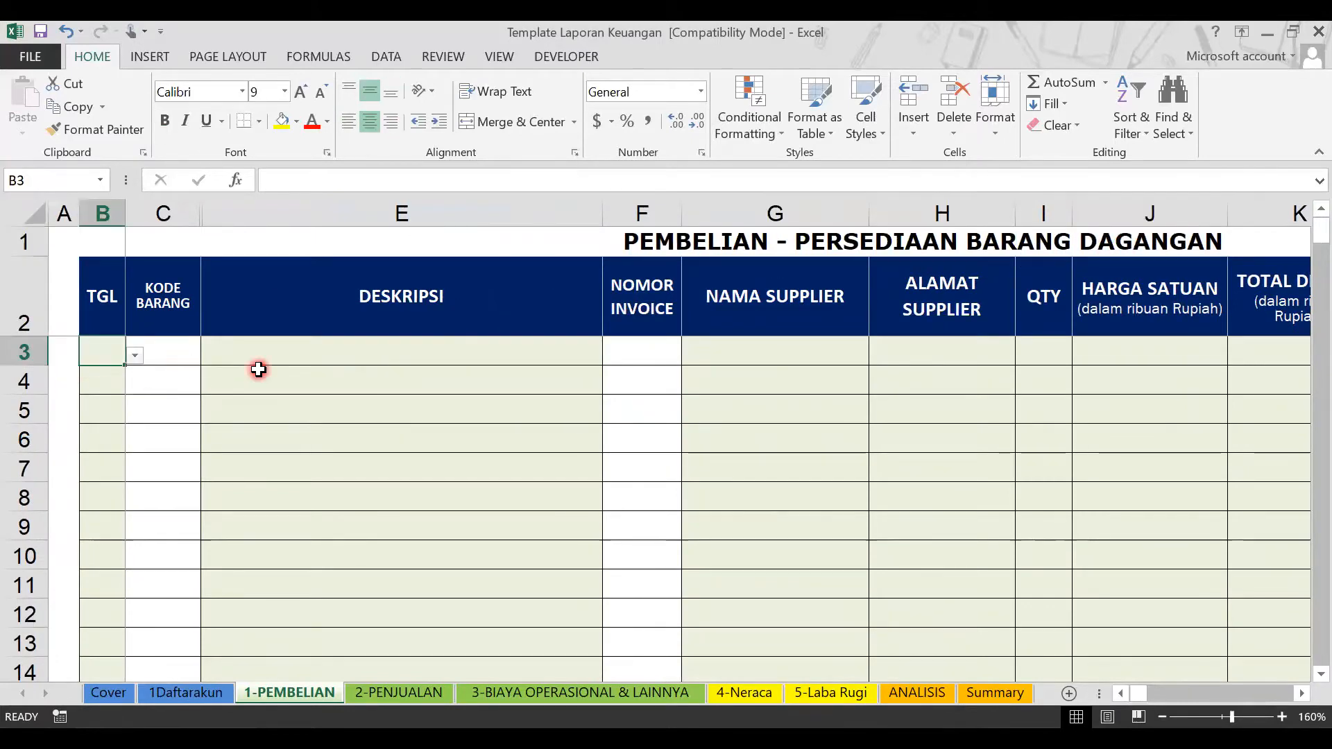
type("1")
key("Tab")
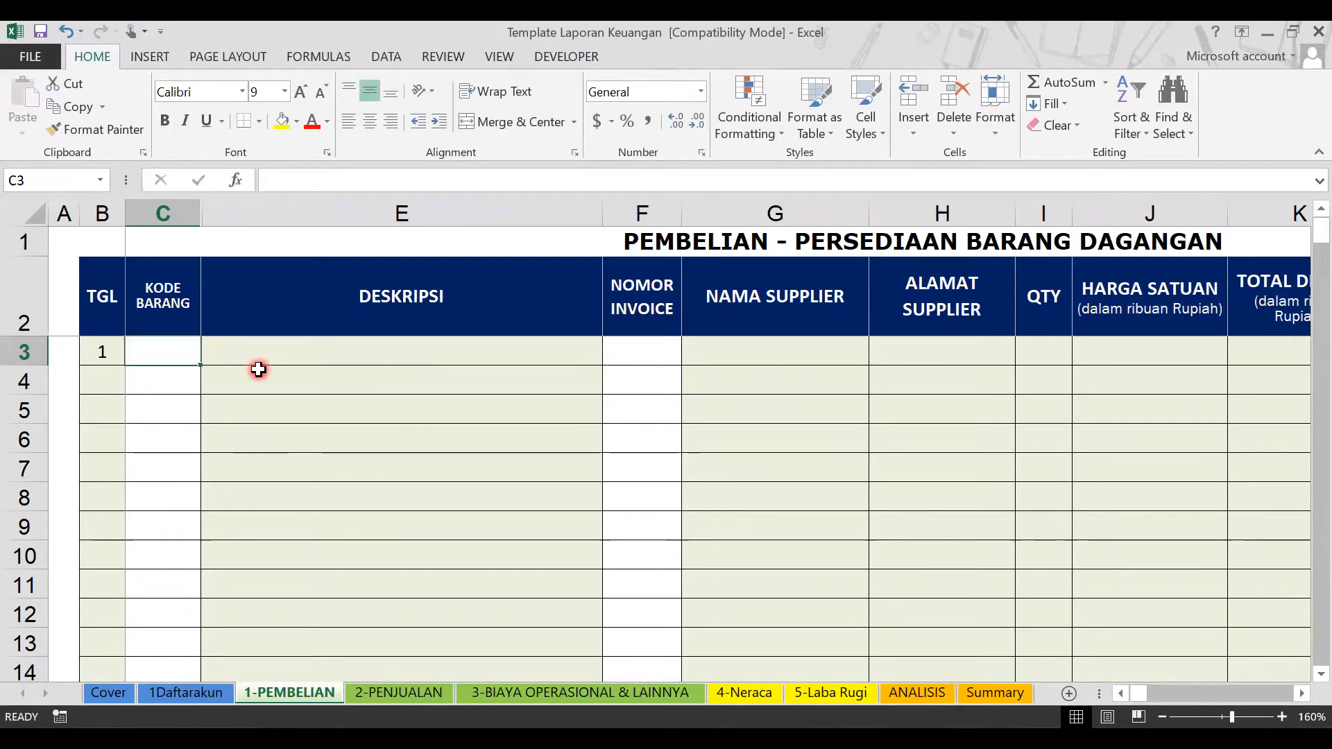
Enter Boga Utama as the supplier name in row 3, leaving the item code blank.
key("Tab")
key("Tab")
key("Tab")
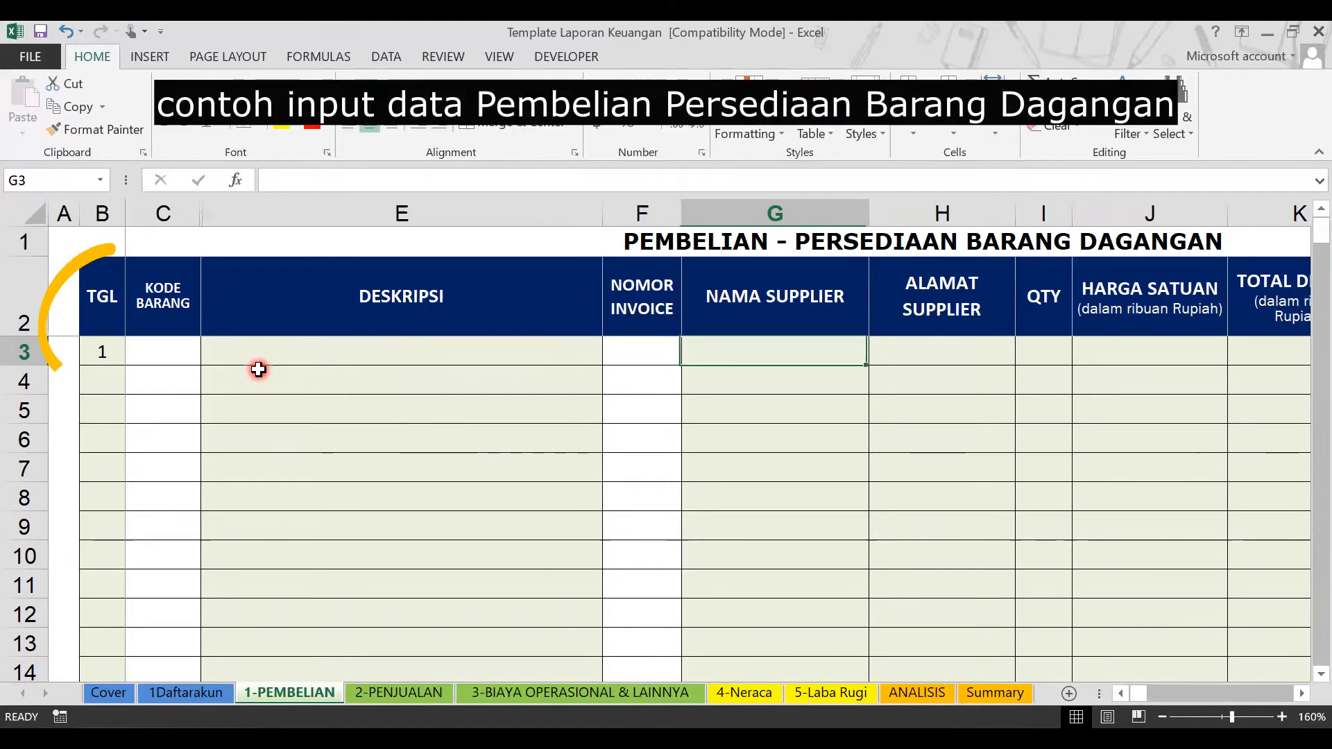
type("Bog")
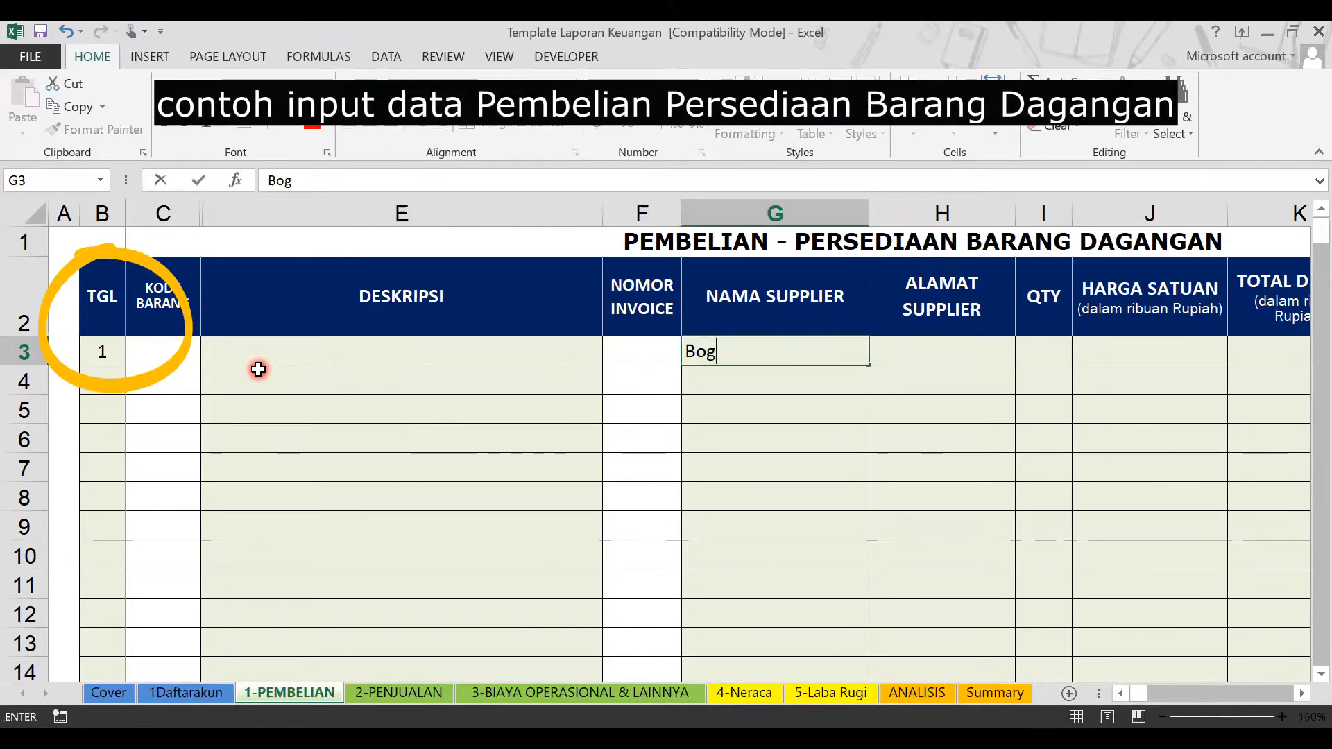
type("a Utama")
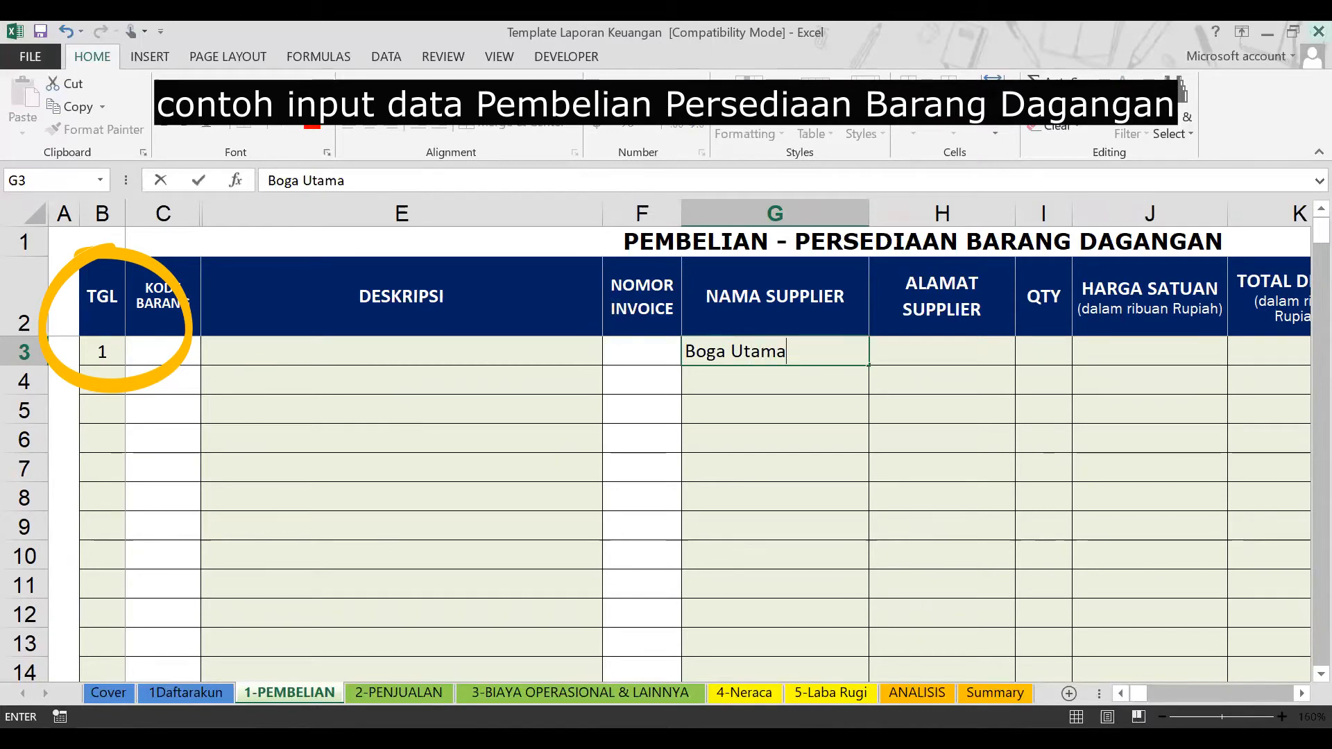
Enter the description "Ayam, Beras, Tepung, Gula, Telur" for the purchase in row 3.
left_click(389, 357)
type("Ayam, Beras, TEpung")
key("BackSpace")
key("BackSpace")
key("BackSpace")
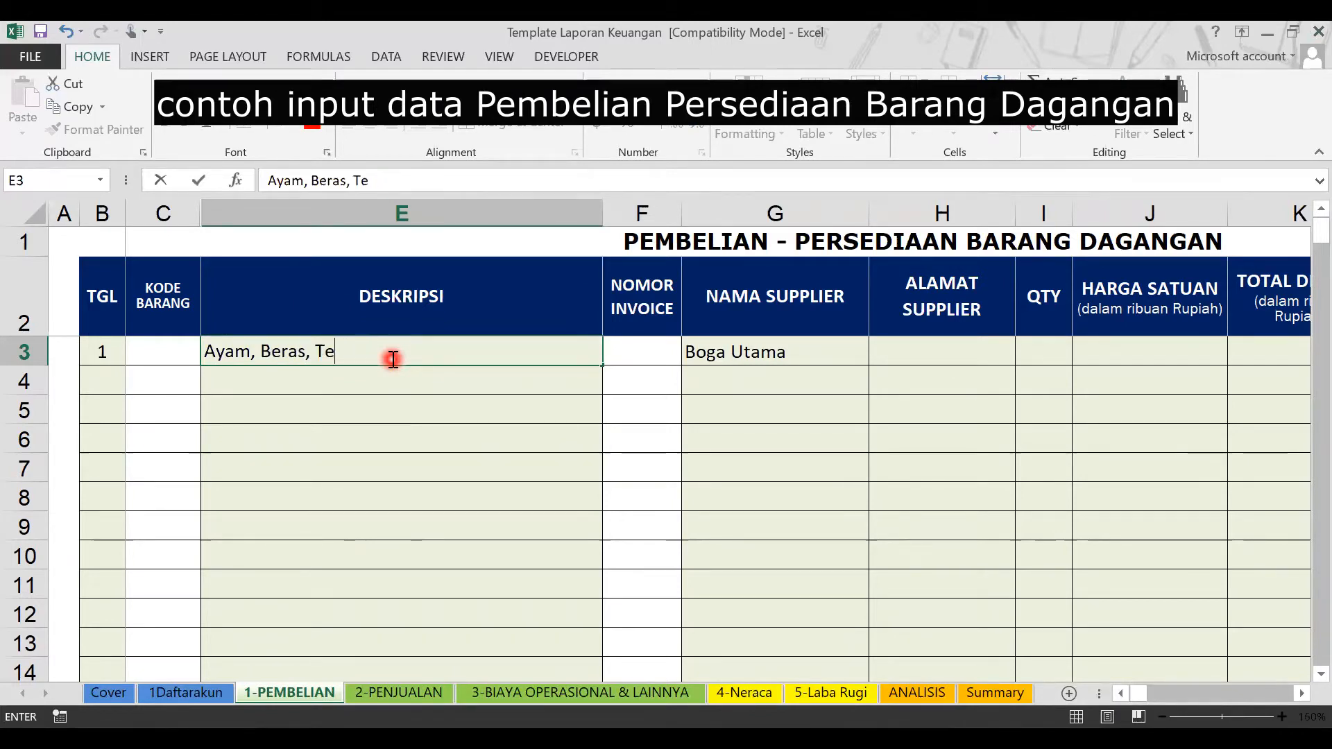
type("pungm G")
key("BackSpace")
key("BackSpace")
key("BackSpace")
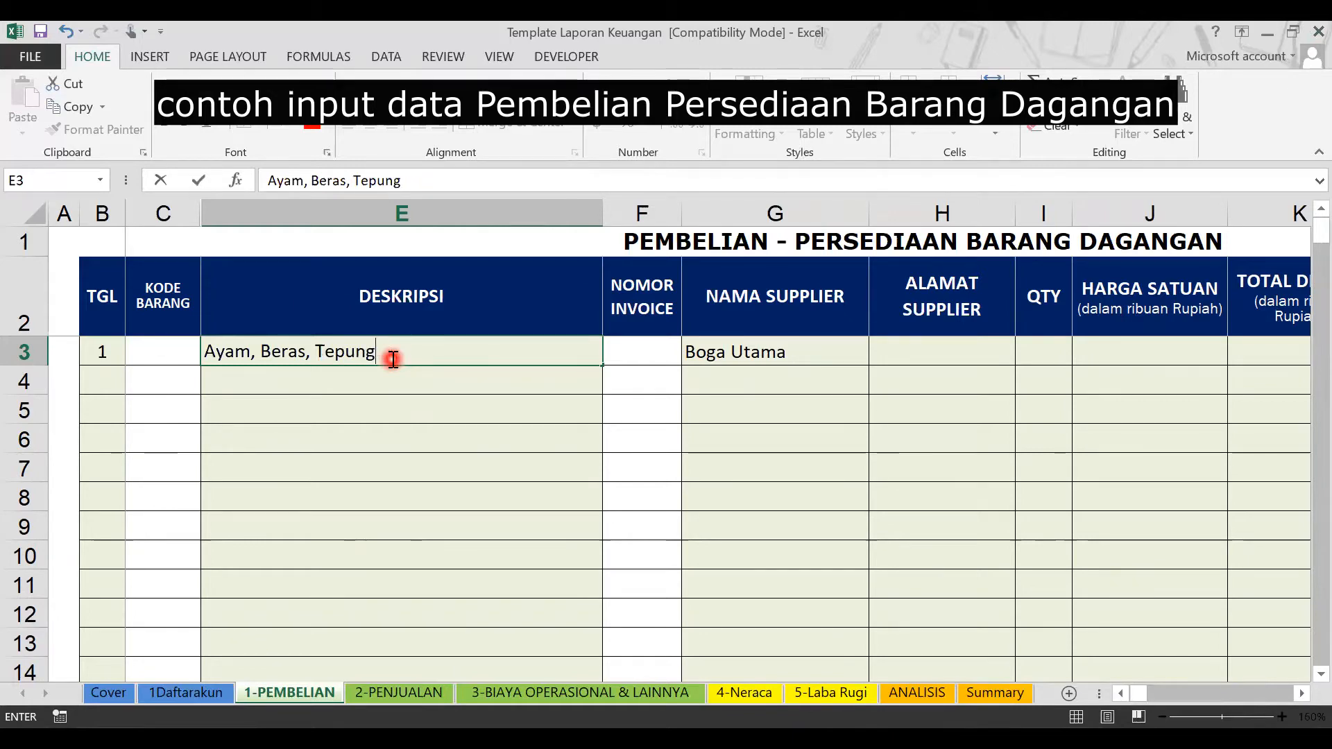
type(", Gula, Telur")
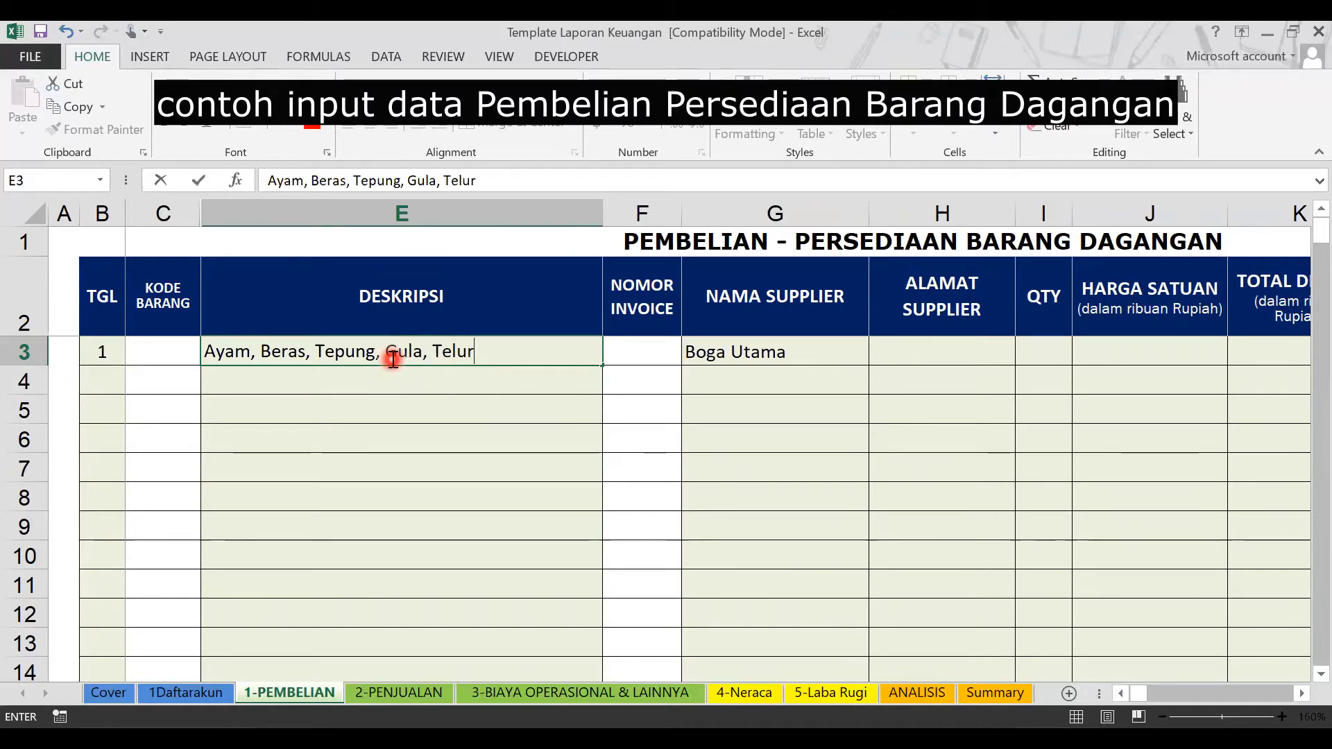
key("Right")
key("Left")
Enter invoice number 234 and the supplier address Jakarta in row 3.
key("Right")
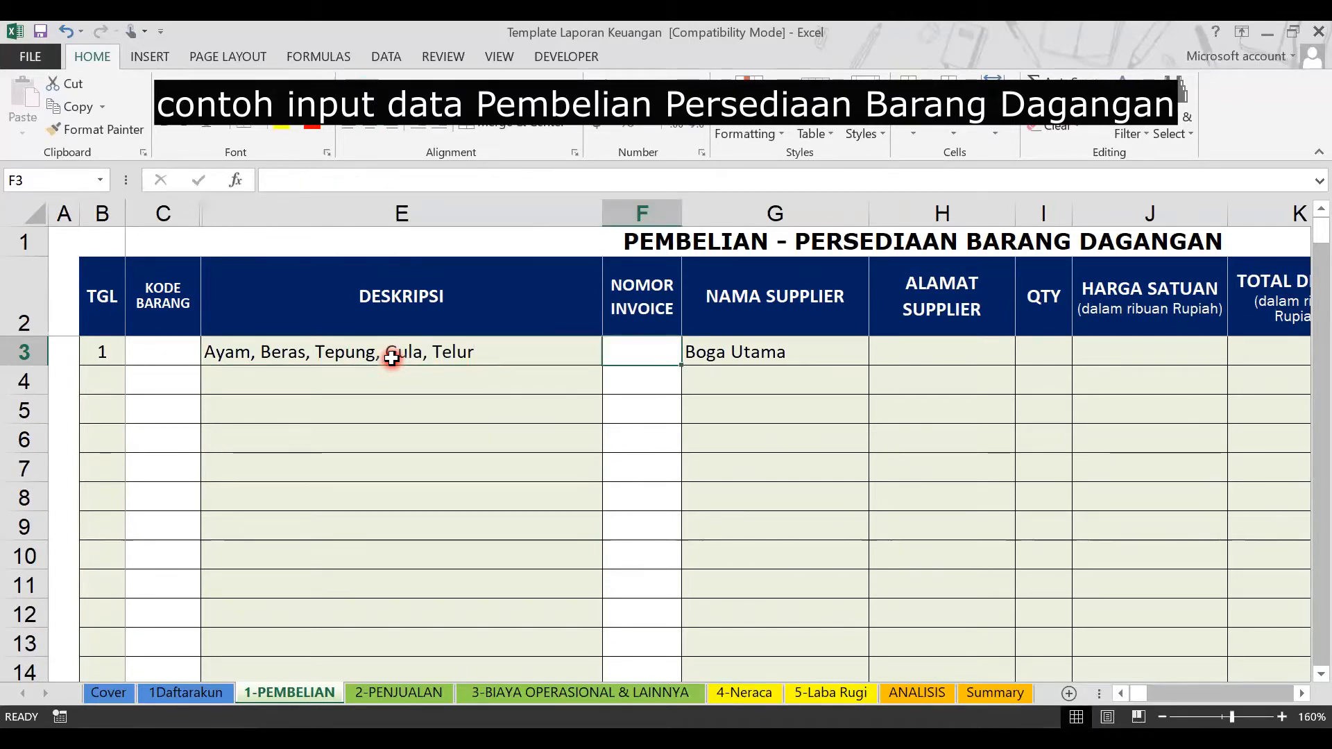
type("1")
key("BackSpace")
type("234")
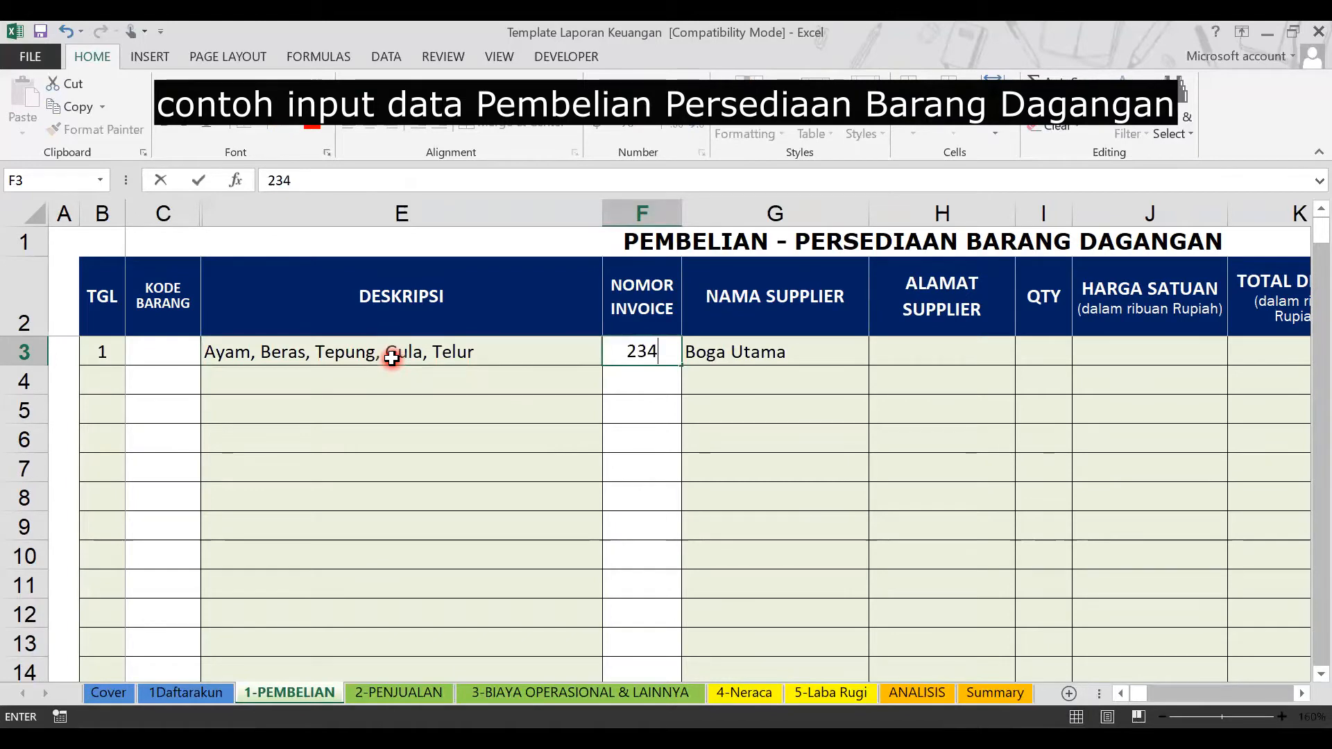
key("Right")
key("Right")
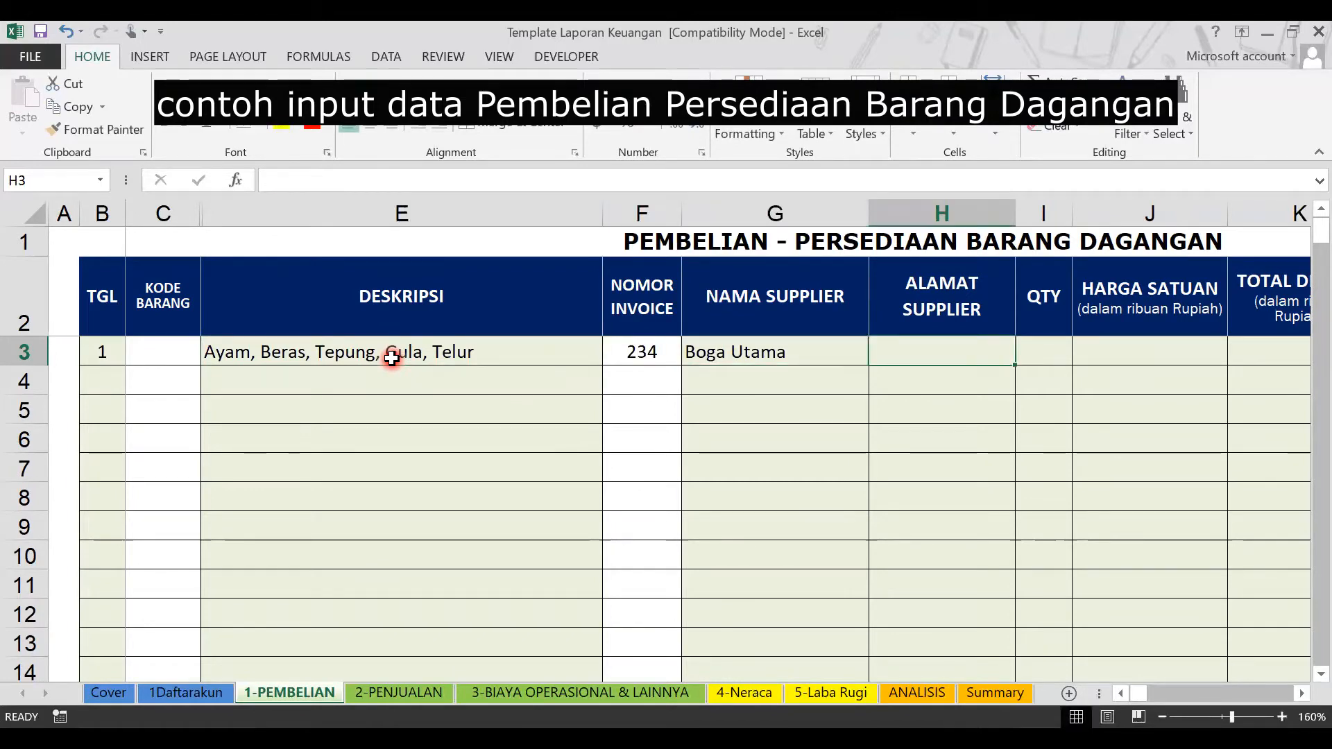
type("Jakarta")
key("Right")
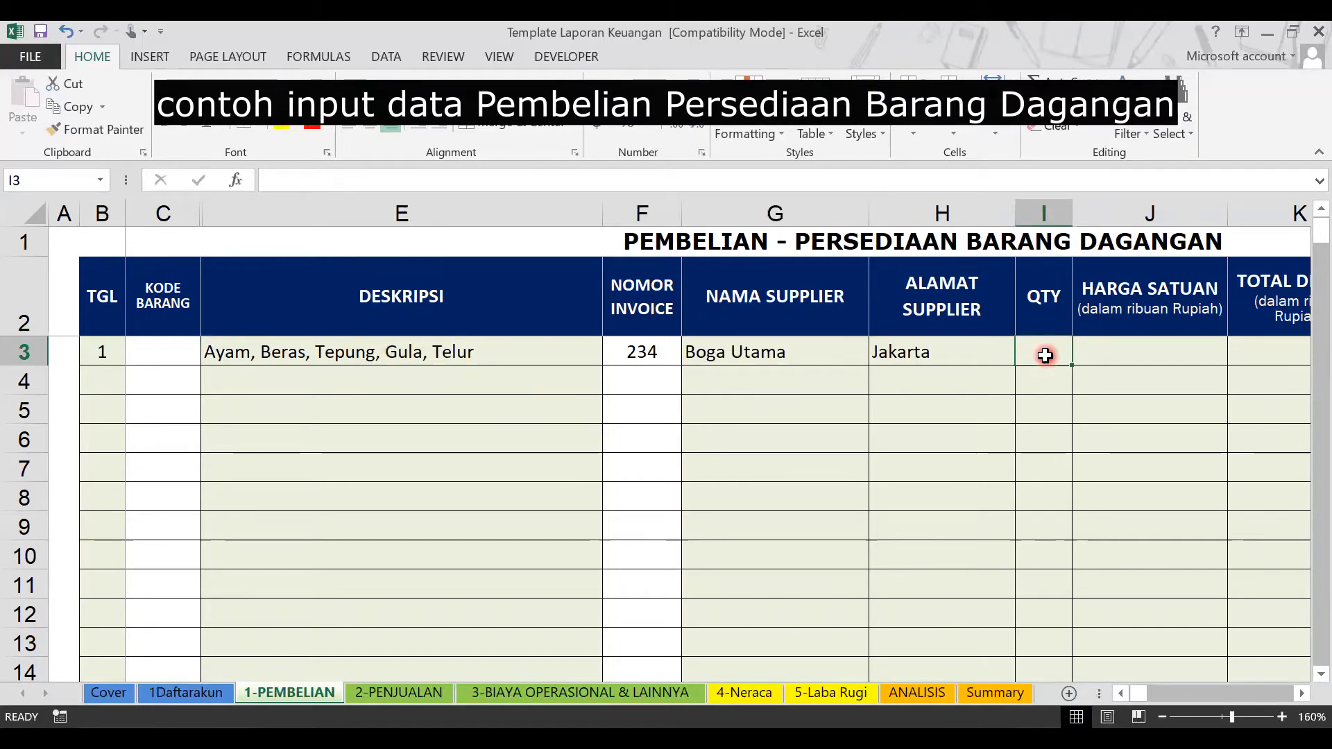
Set the purchase quantity to 1 and the unit price to 1000 in row 3.
type("1")
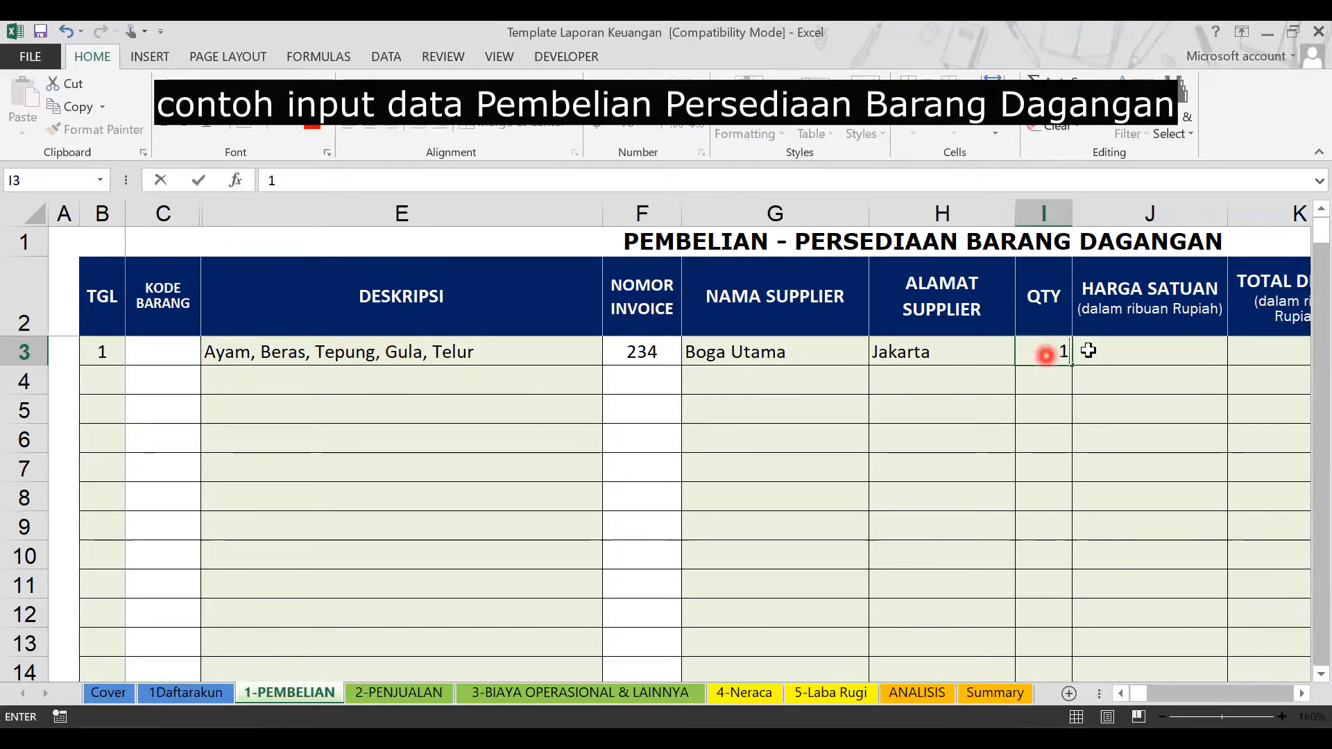
left_click(1125, 340)
type("0")
key("Right")
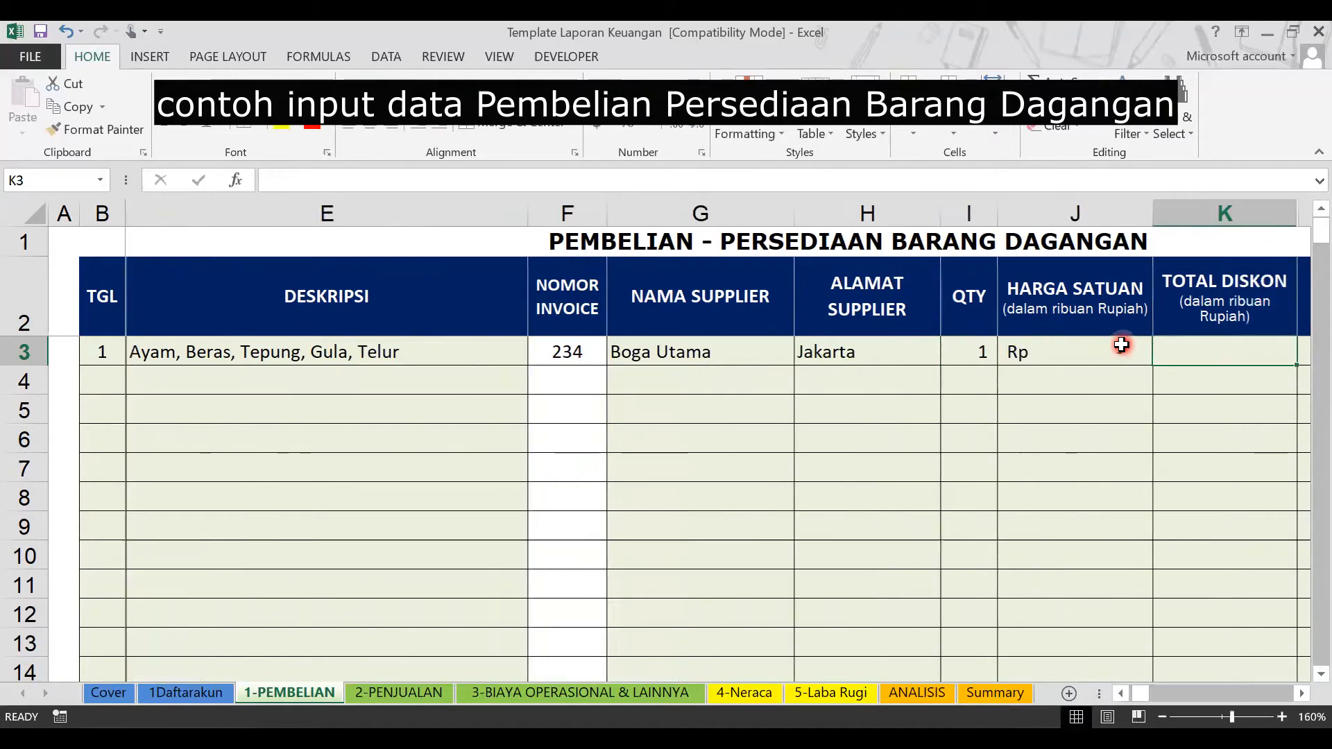
left_click(1101, 350)
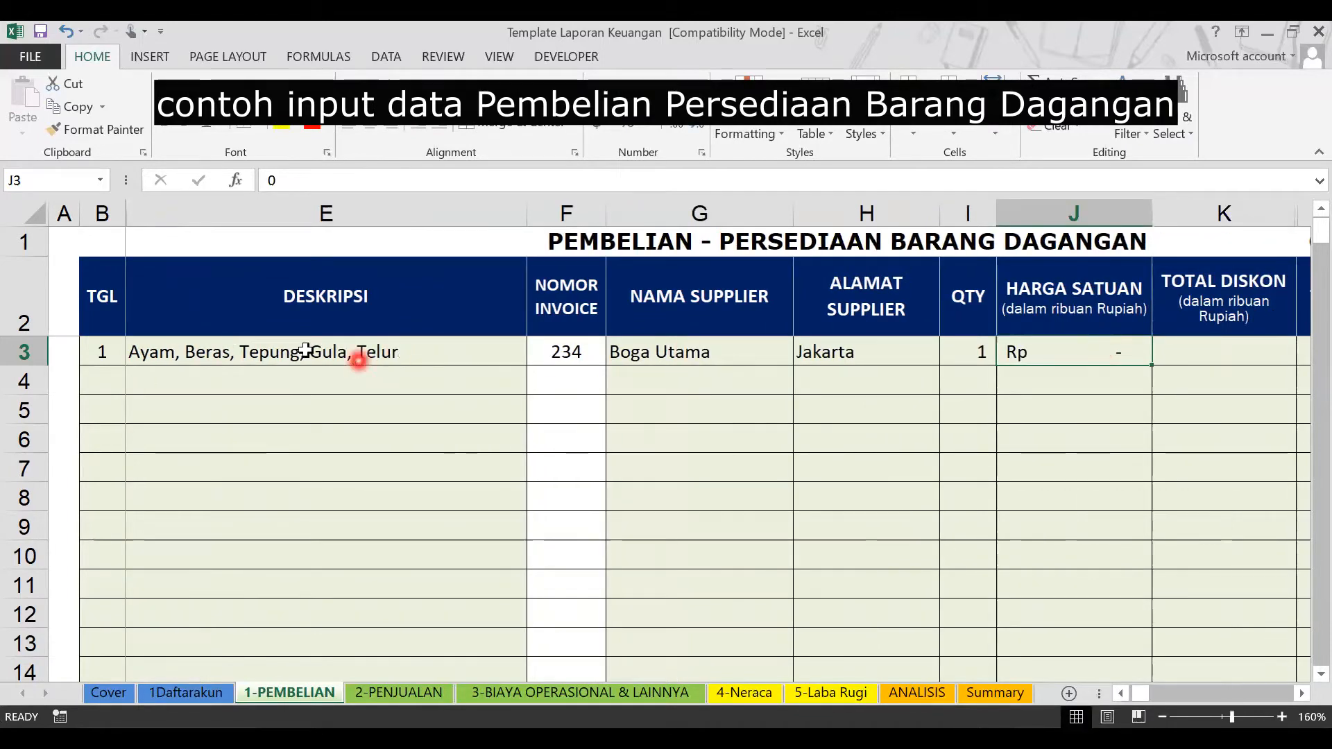
type("1000")
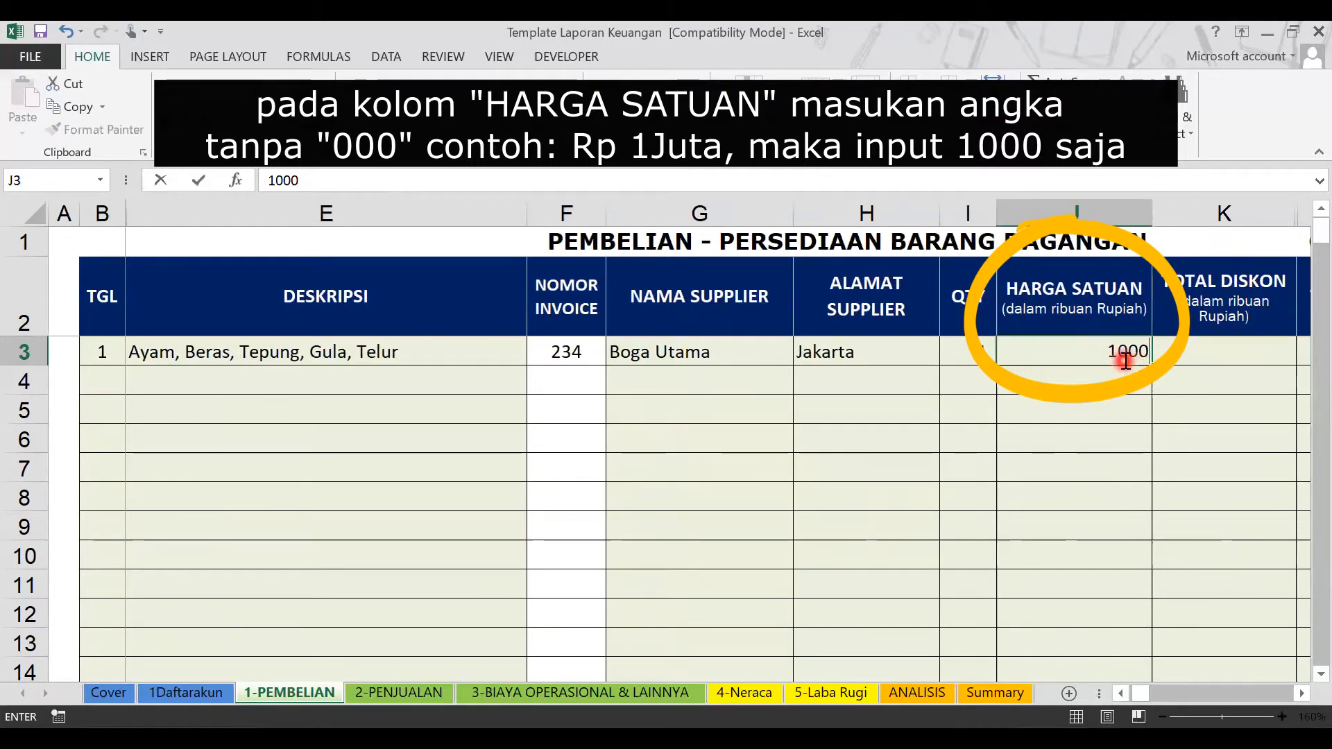
key("Return")
Compare the unit price with the calculated total in row 3.
left_click(1120, 359)
key("Right")
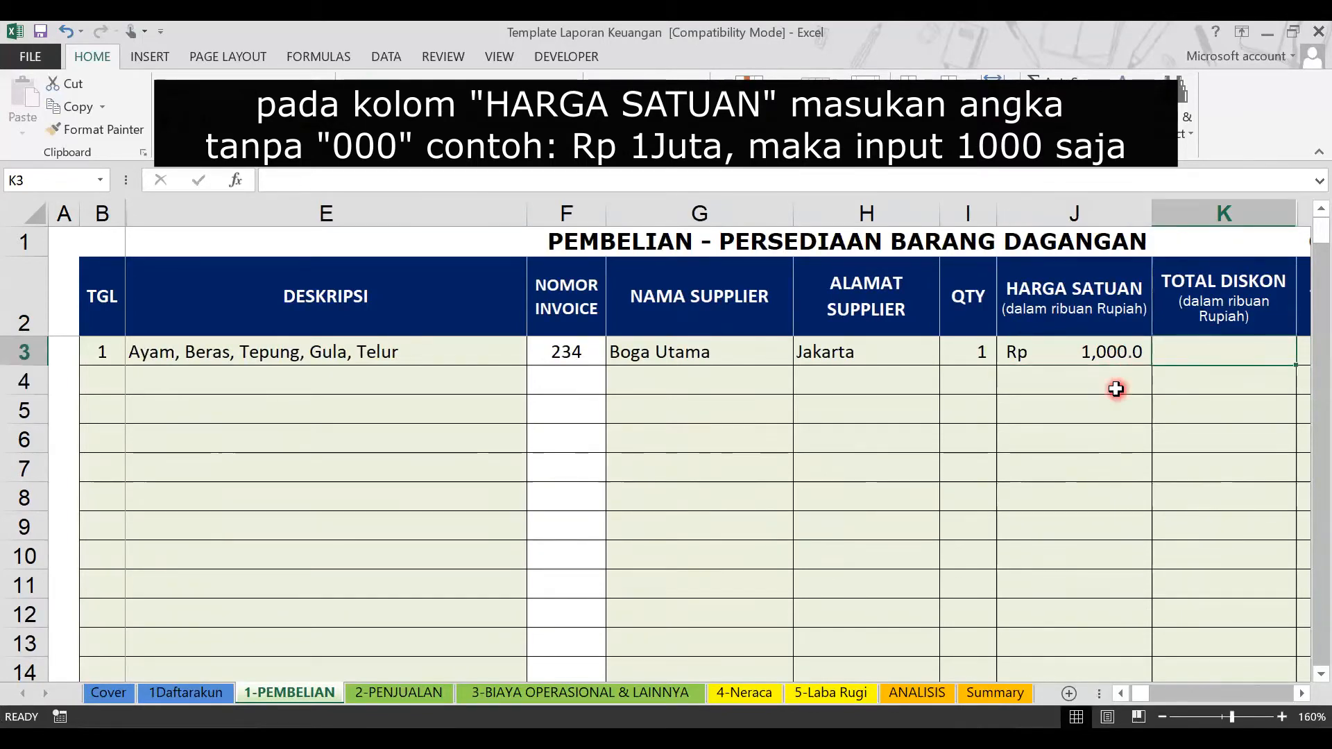
key("Right")
key("Right")
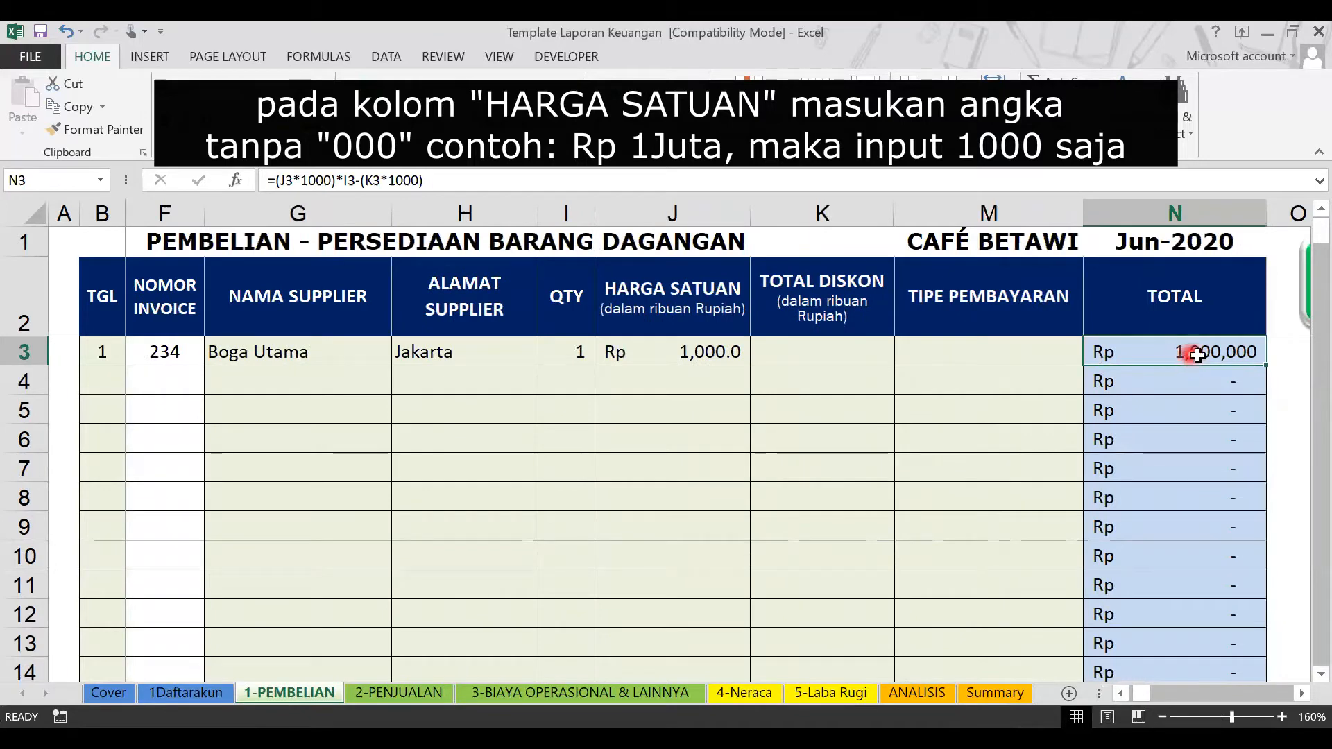
left_click(722, 355)
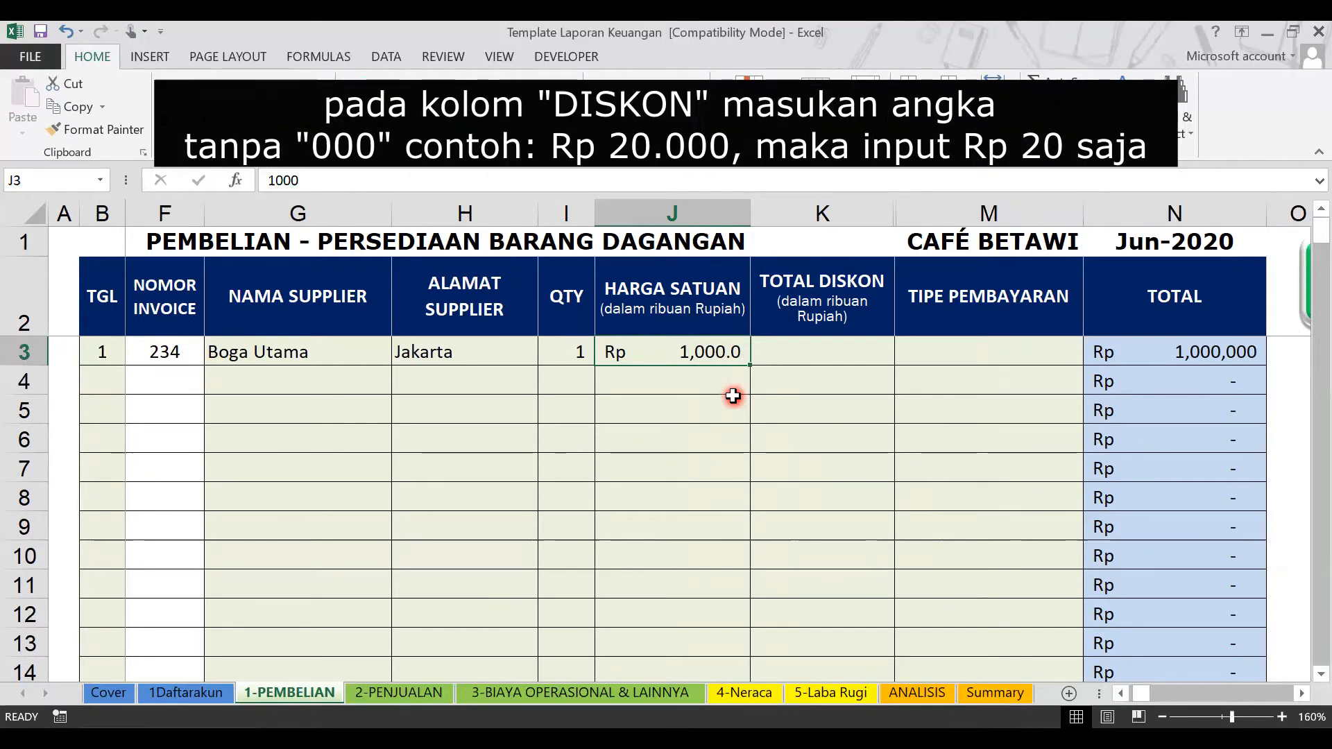
Enter a total discount of 20 for the purchase in row 3.
left_click(824, 353)
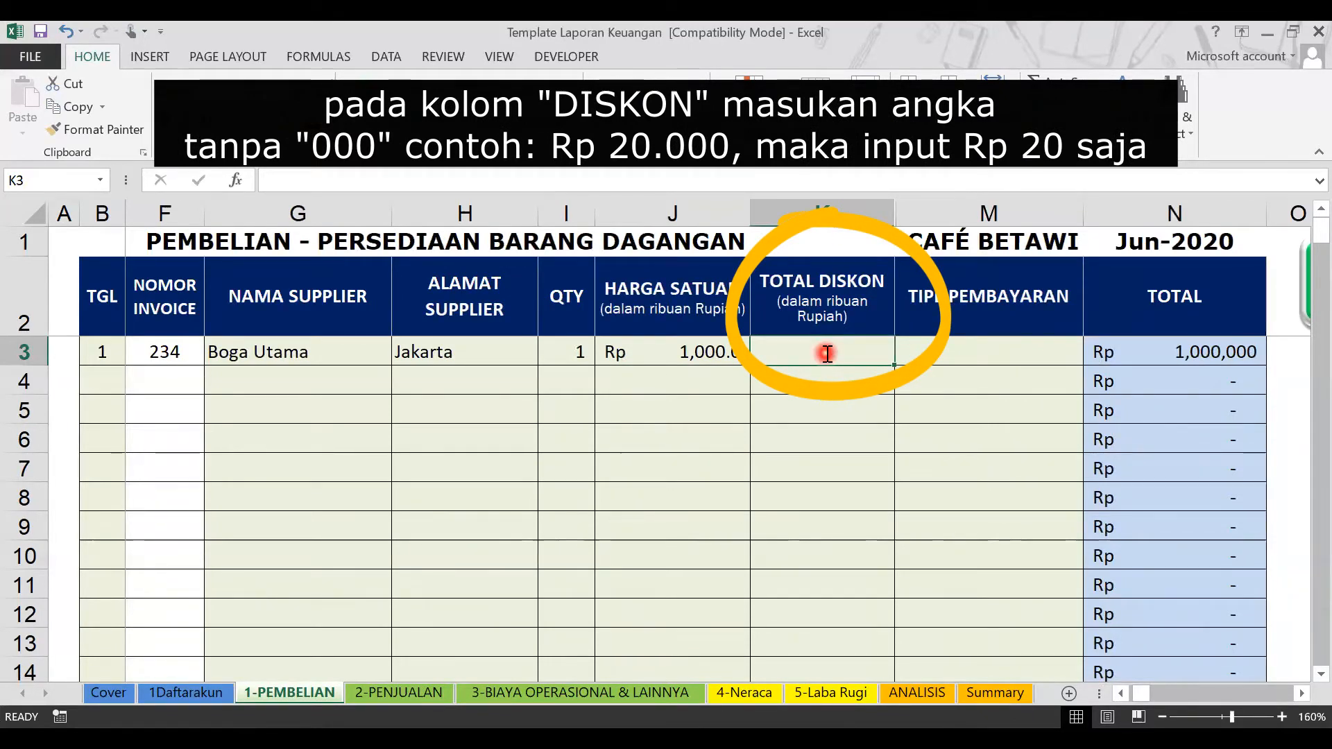
type("20")
key("Return")
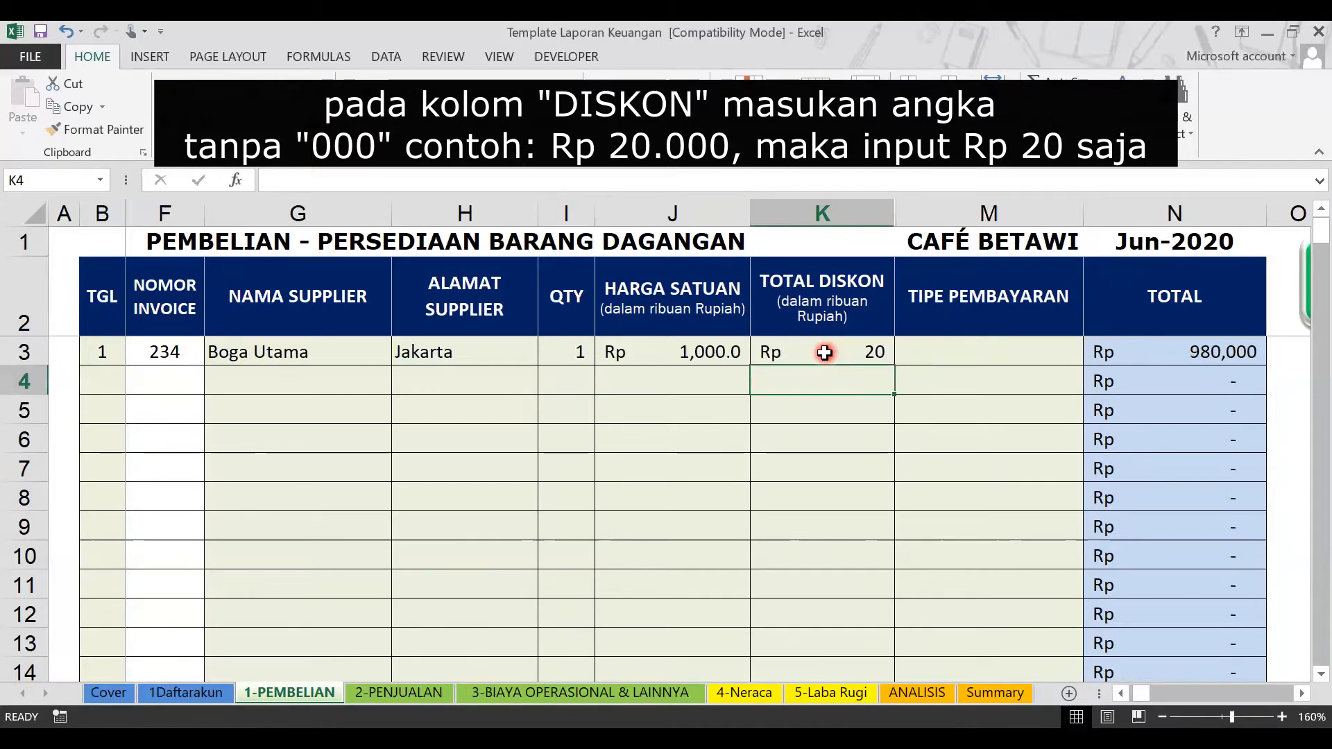
left_click(824, 352)
Set the payment type of the purchase in row 3 to Utang Dagang.
left_click(948, 360)
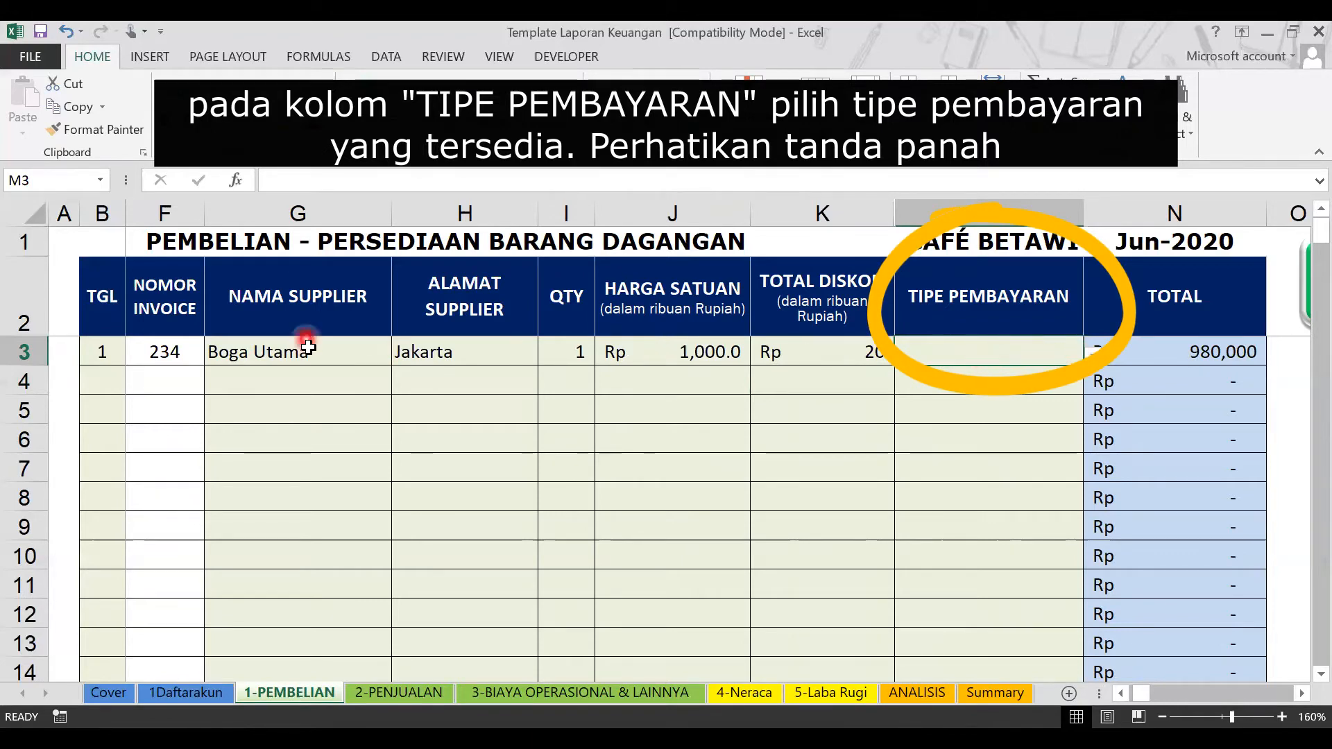
left_click(352, 360)
scroll(517, 435, "up", 3, "ctrl")
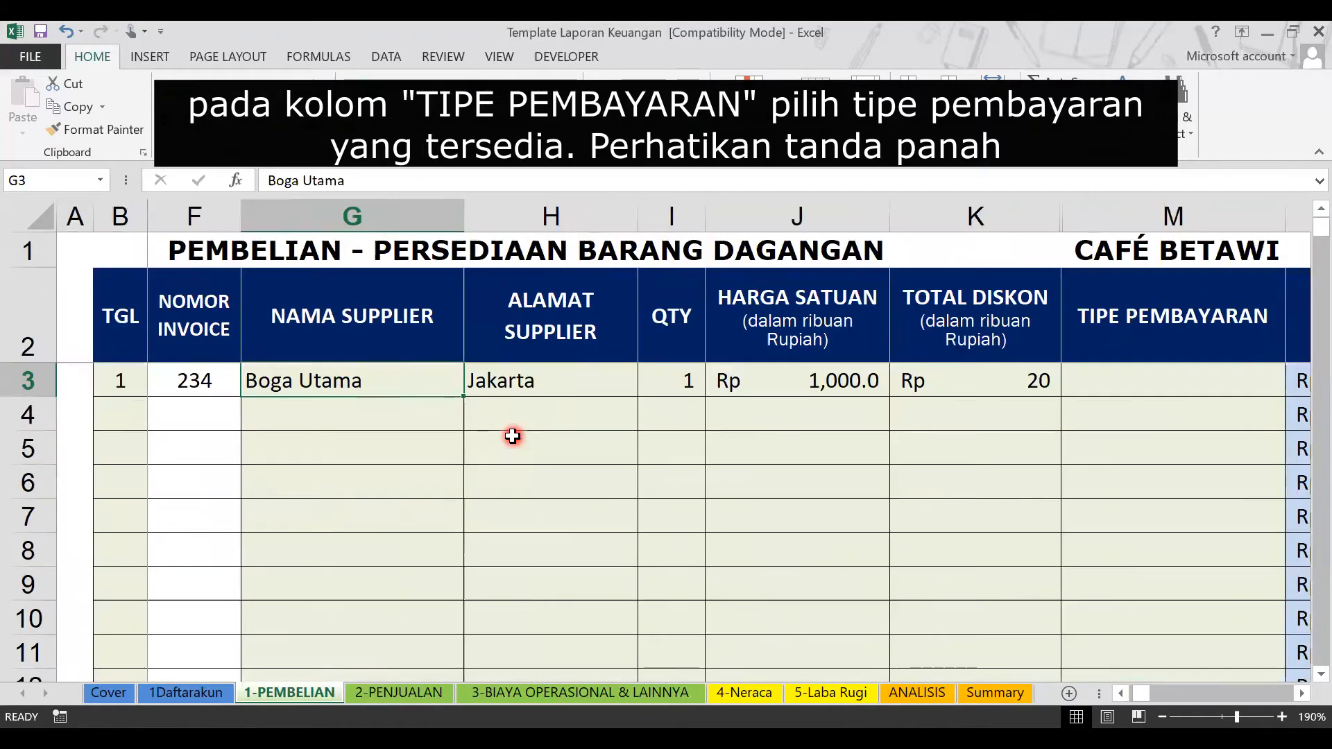
left_click(1162, 401)
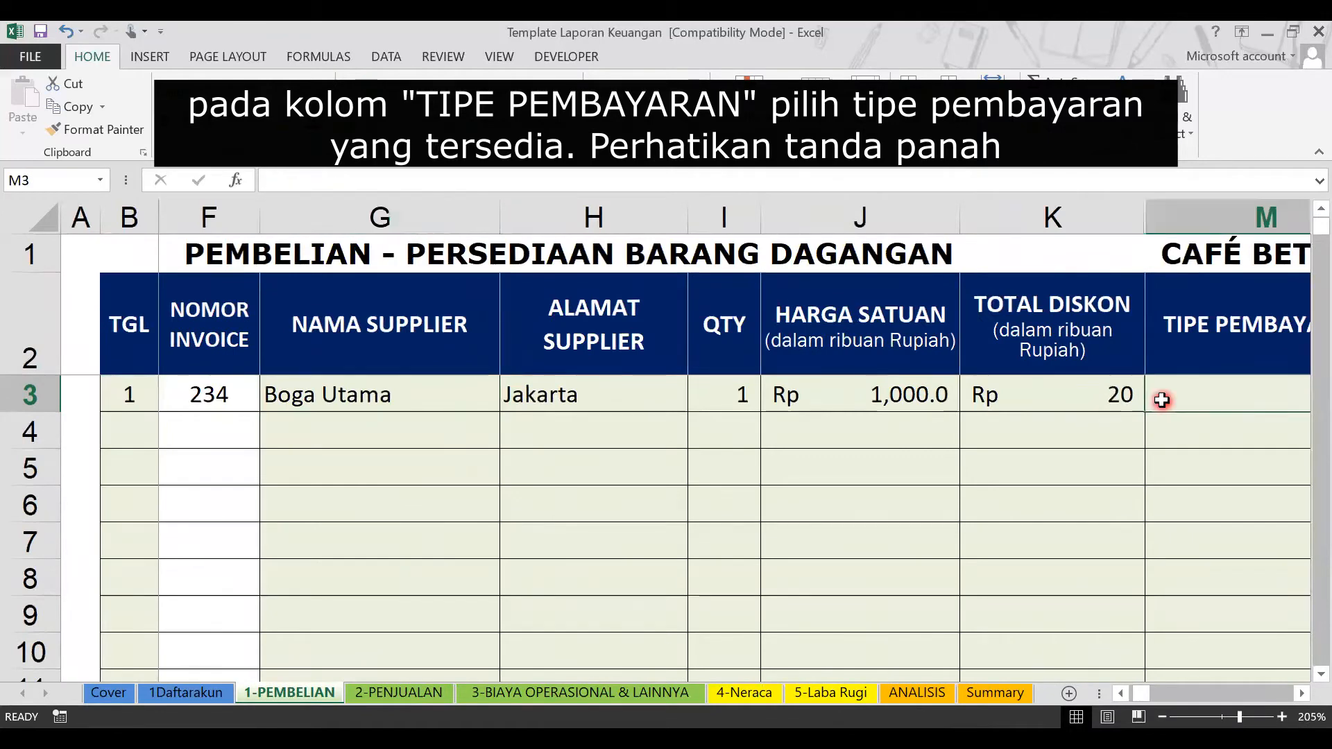
scroll(1162, 401, "right", 2)
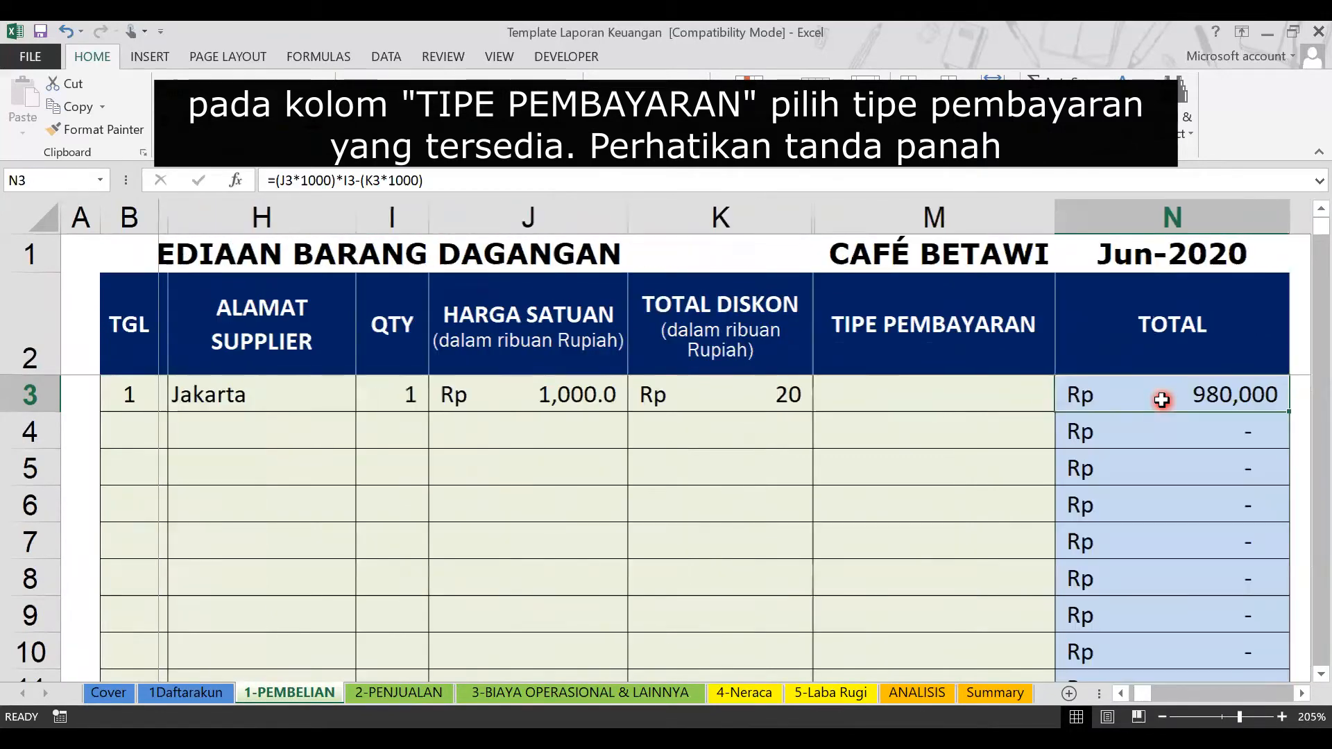
left_click(1054, 403)
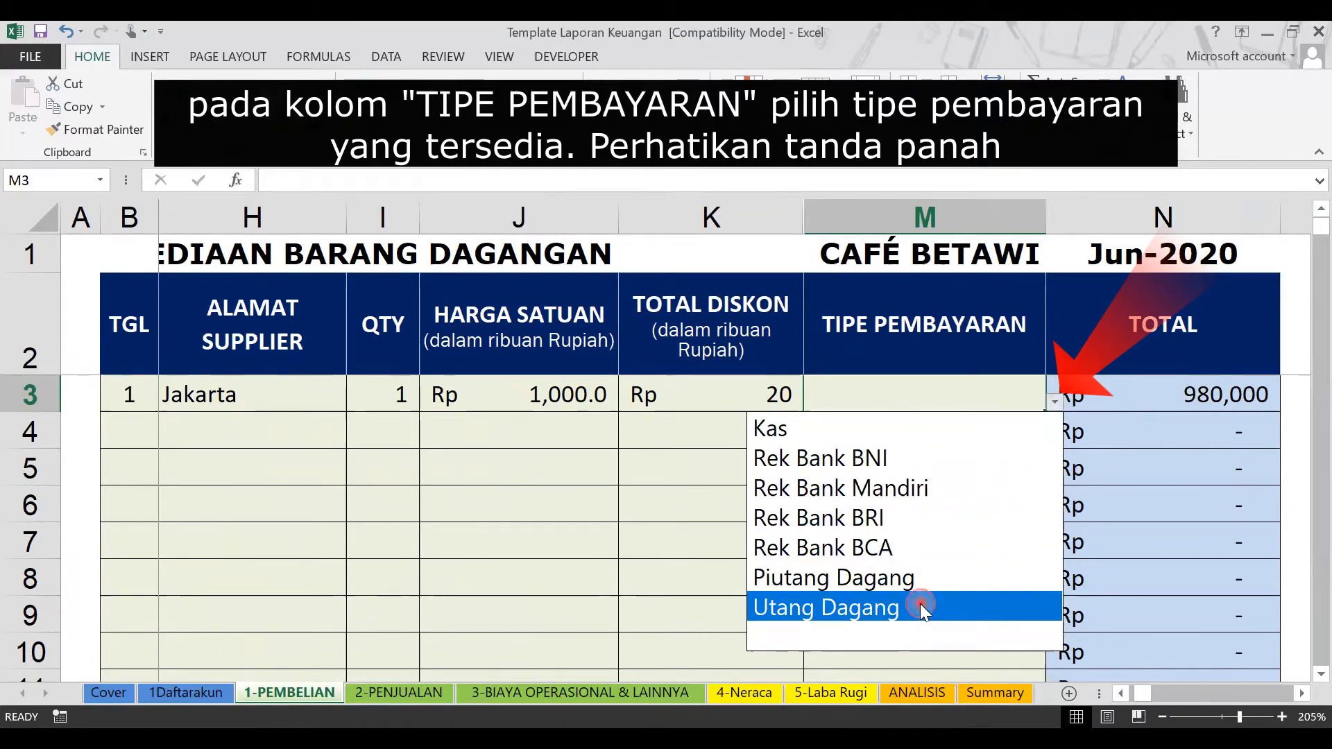
left_click(921, 608)
left_click(1054, 405)
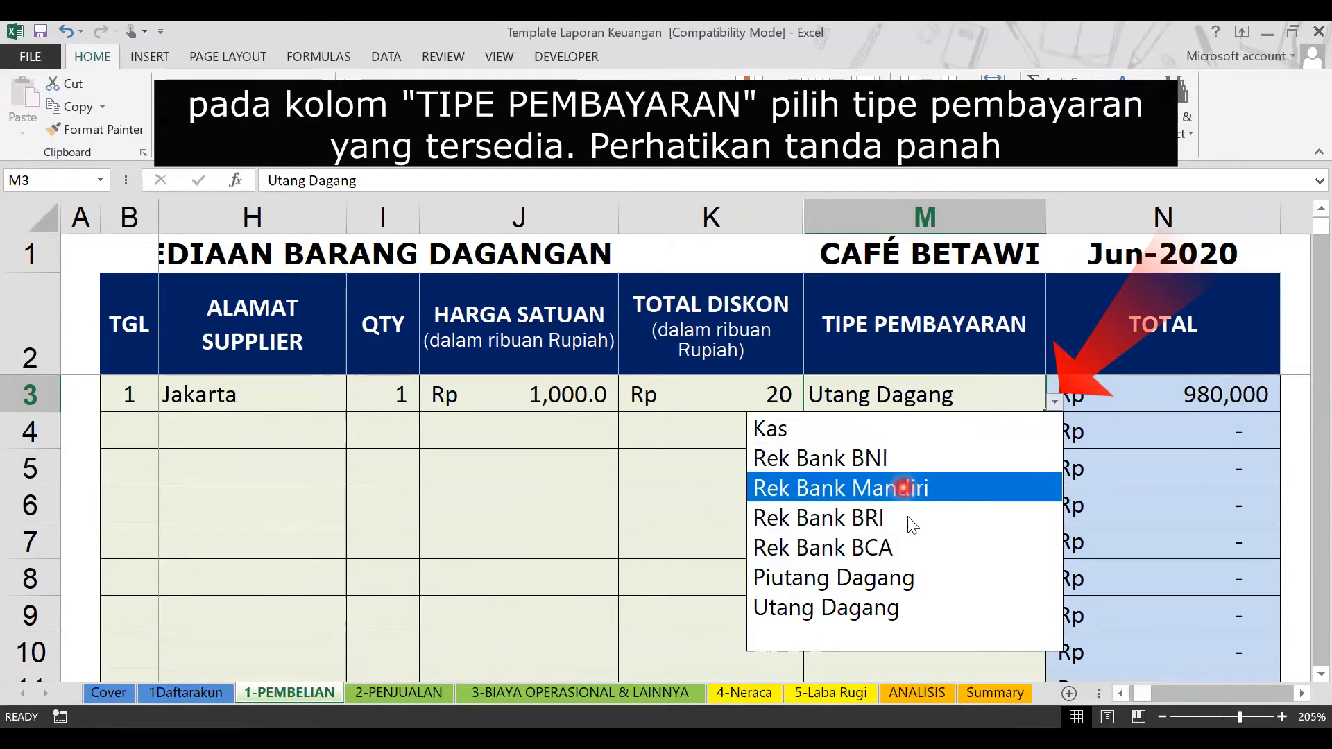
left_click(905, 605)
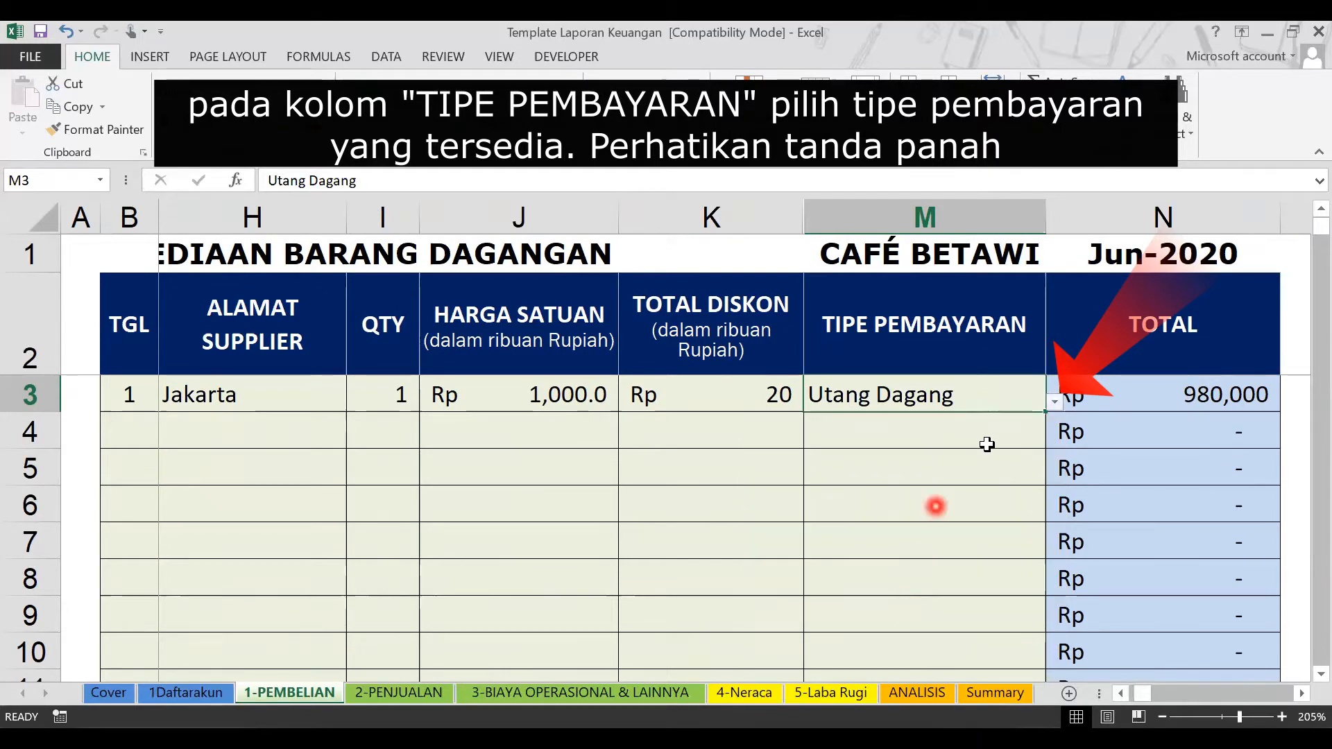
Review the combined item description and invoice number recorded for the purchase in row 3.
scroll(386, 440, "left", 5)
left_click(331, 428)
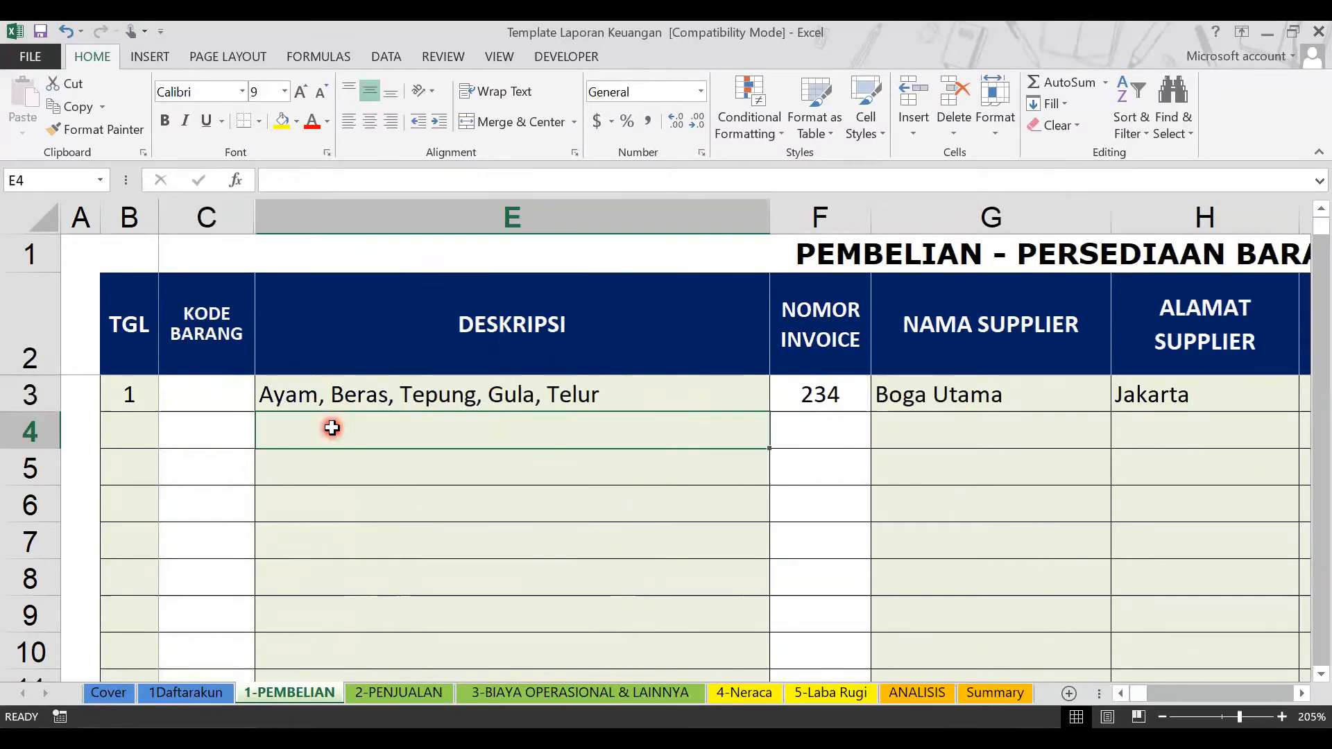
left_click(328, 467)
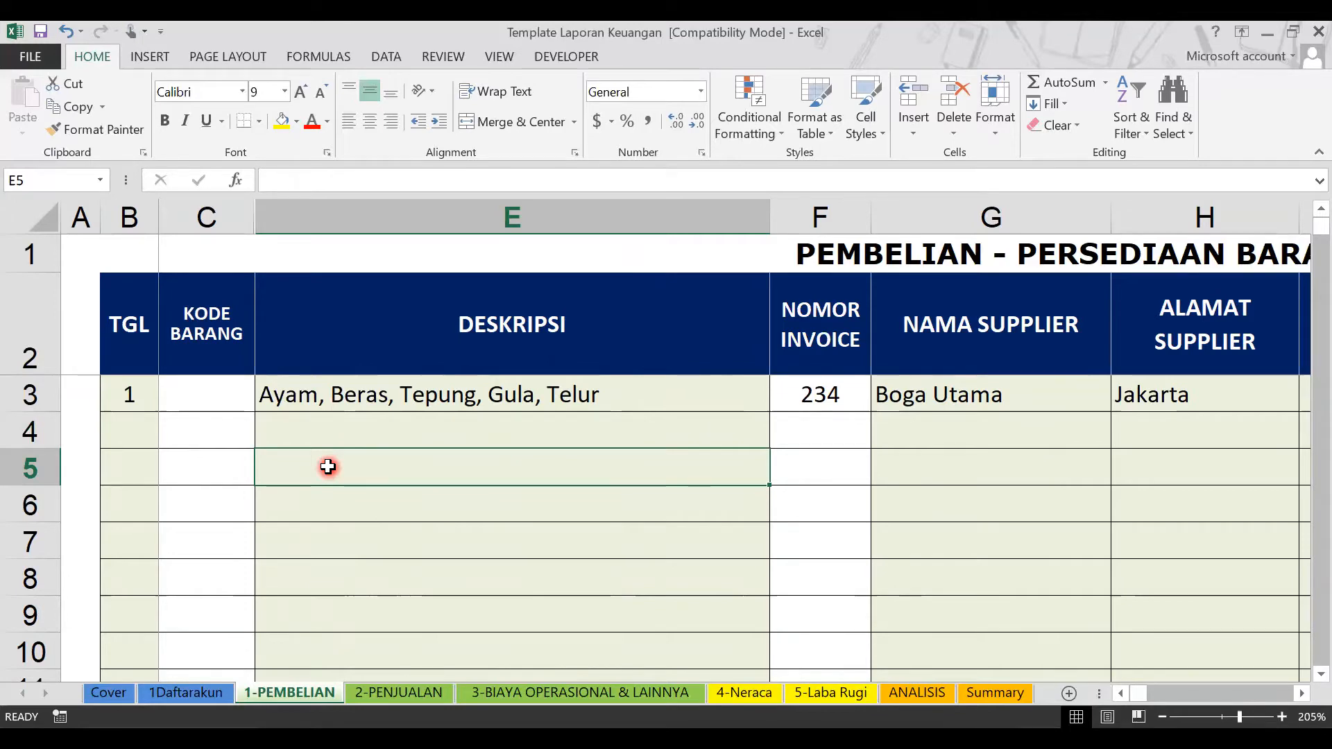
left_click(15, 382)
left_click(341, 398)
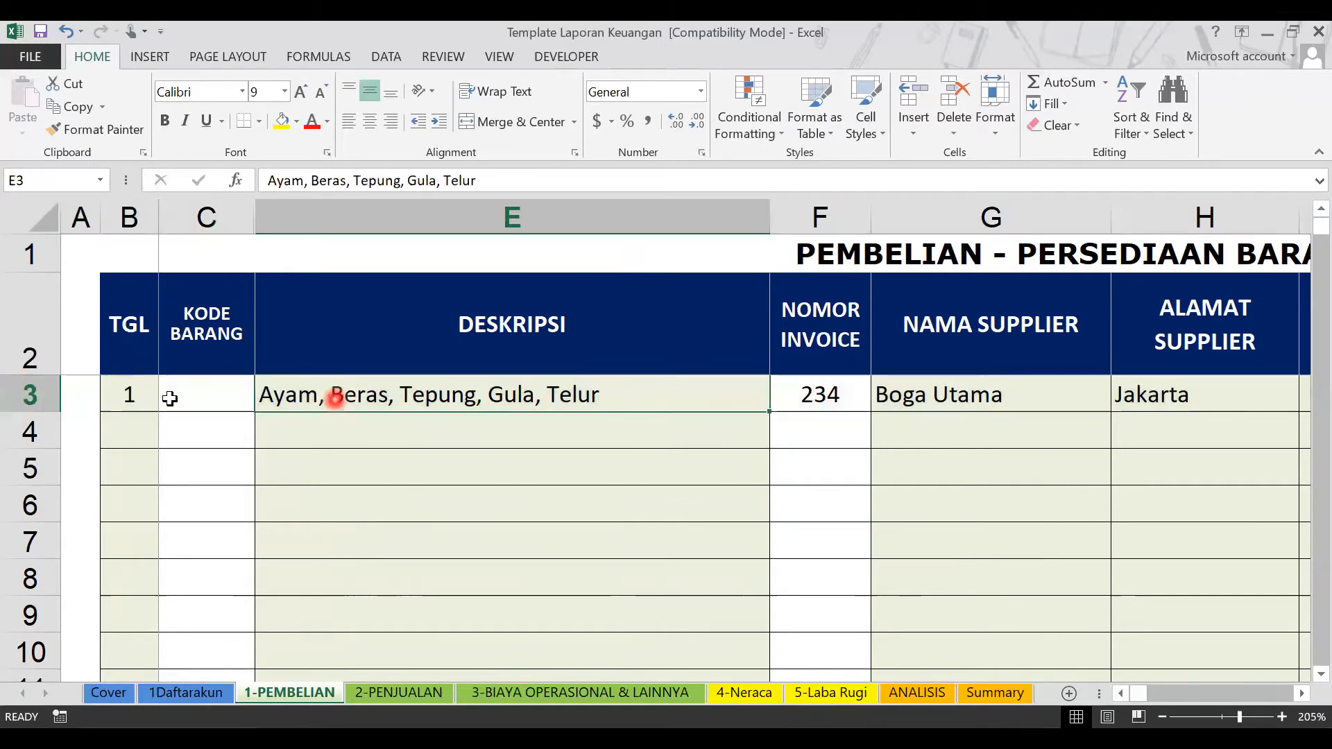
left_click(314, 398)
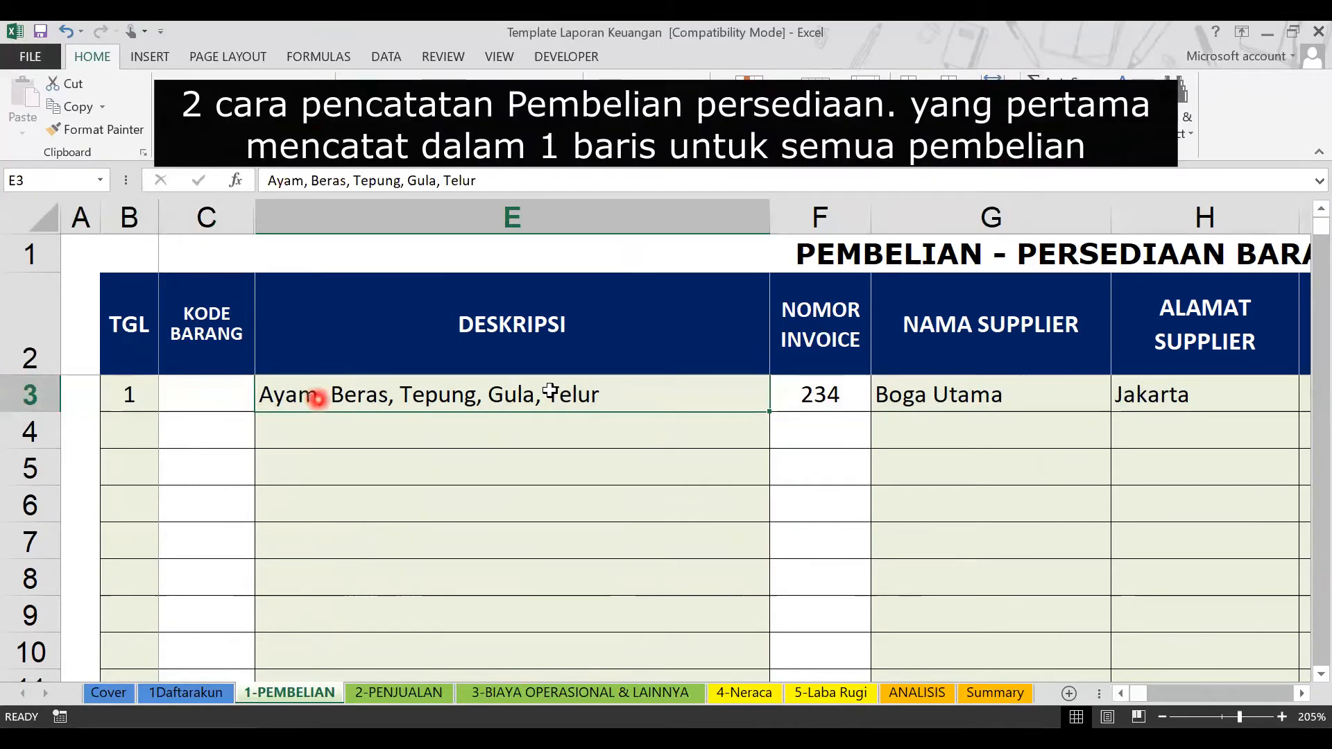
left_click(783, 394)
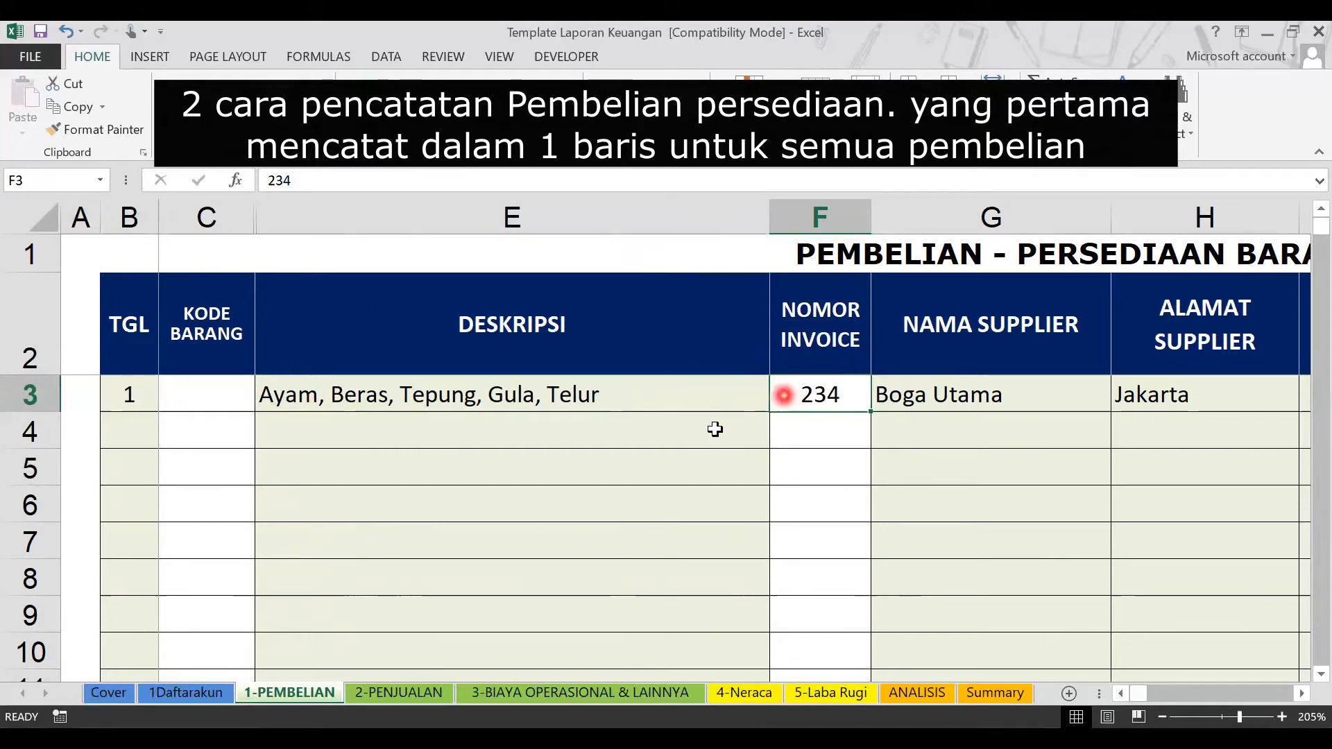
Enter Ayam and Beras as separate item descriptions in cells E5 and E6.
left_click(585, 452)
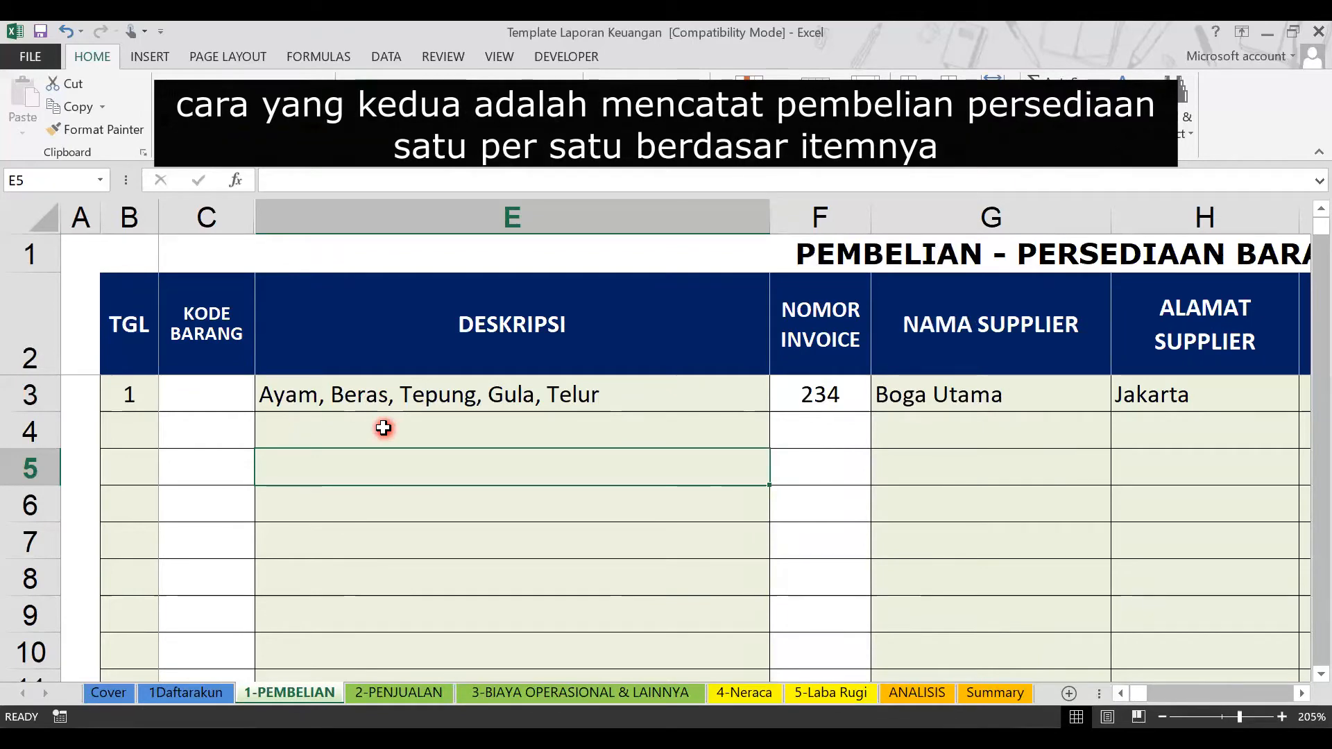
type("Aya")
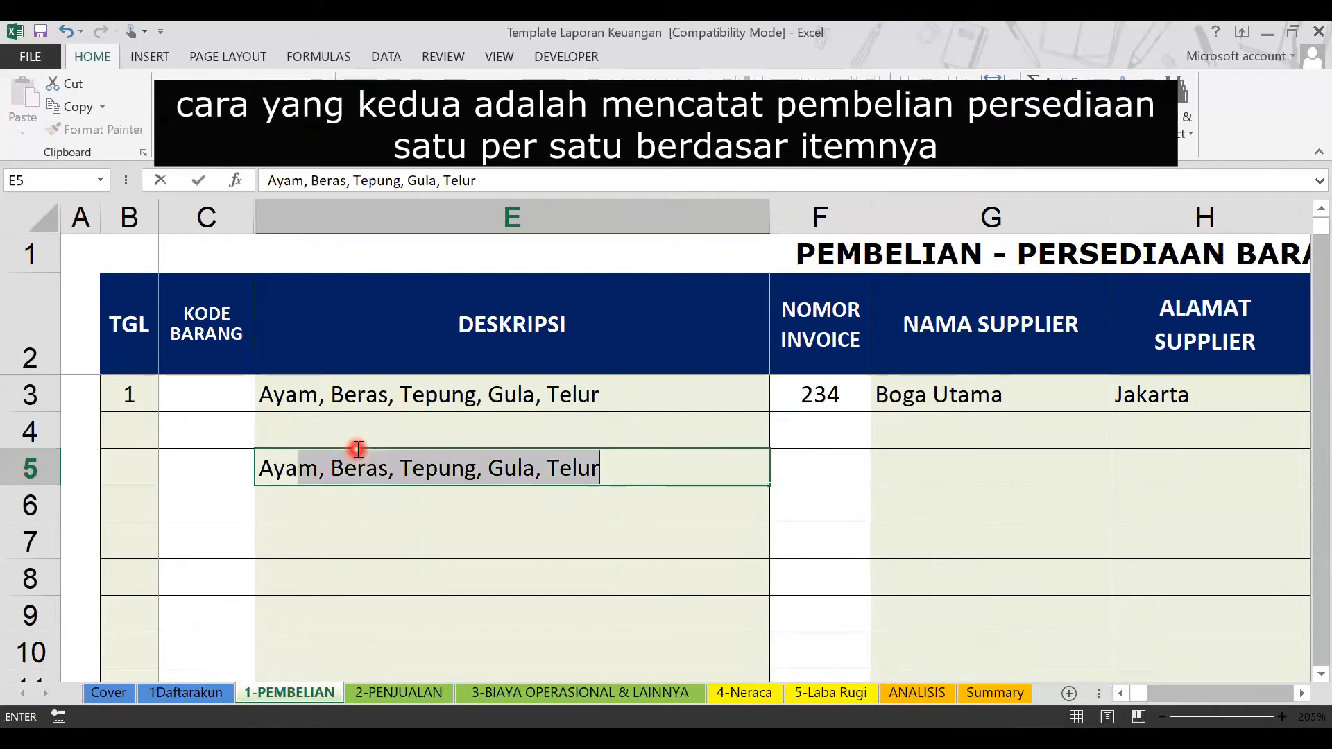
type("m")
key("Delete")
key("Return")
type("Bera")
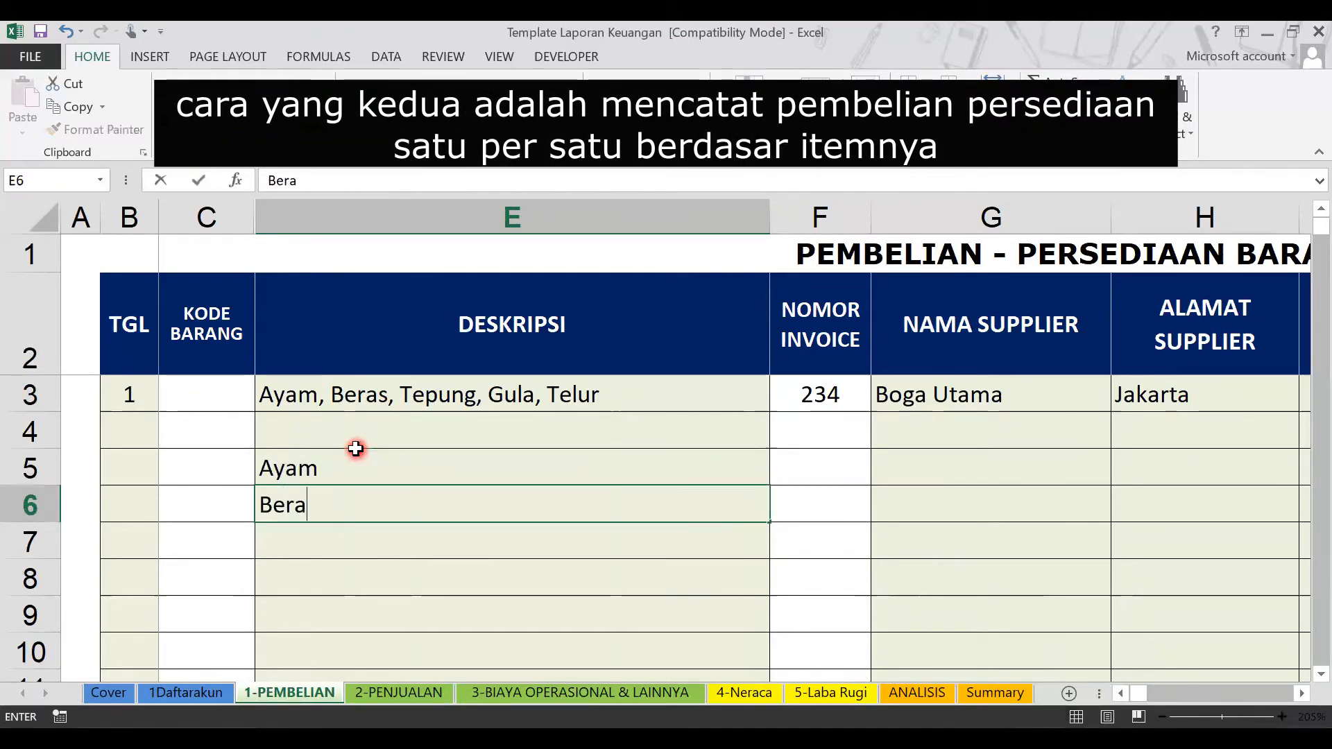
type("s")
key("Return")
Continue the item list with Tepung, Gula and Telur in cells E7 to E9.
type("Tepung")
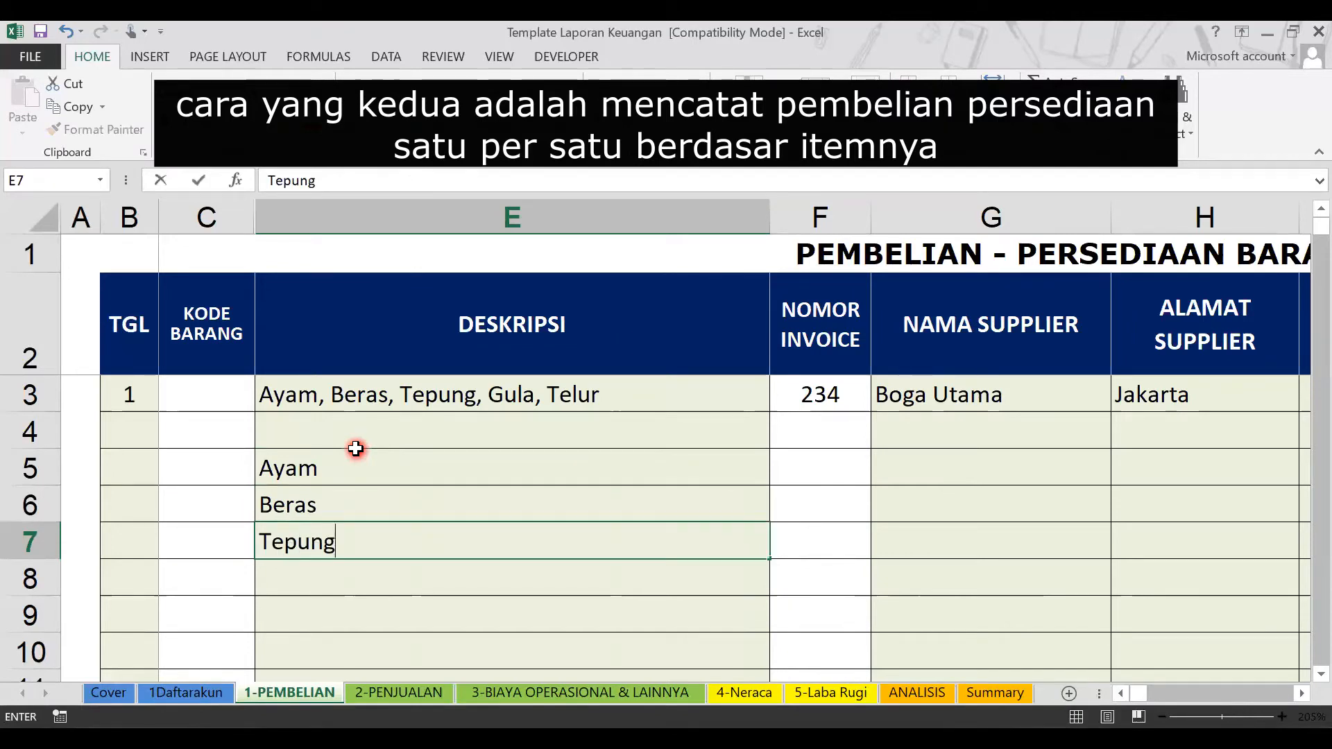
key("Return")
type("Gula")
key("Return")
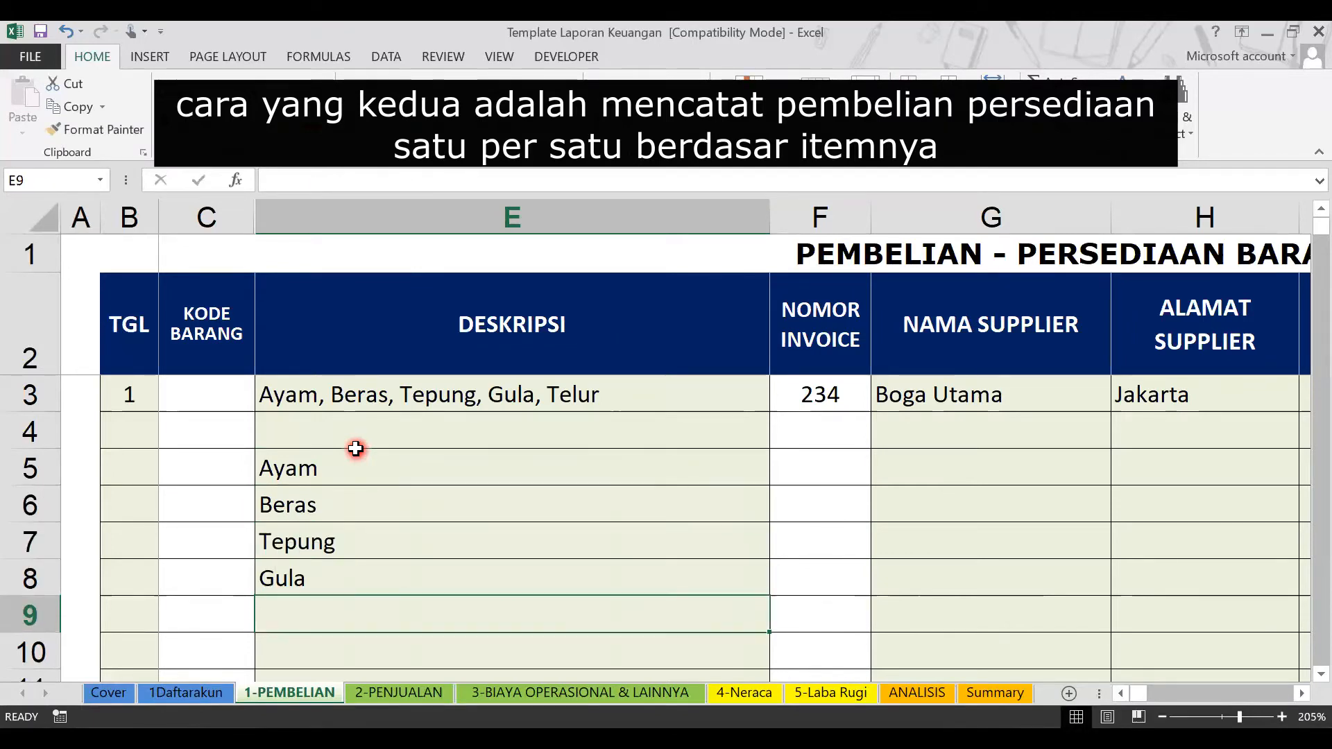
type("Telu")
key("Tab")
key("Tab")
key("Up")
key("Up")
key("Up")
key("Up")
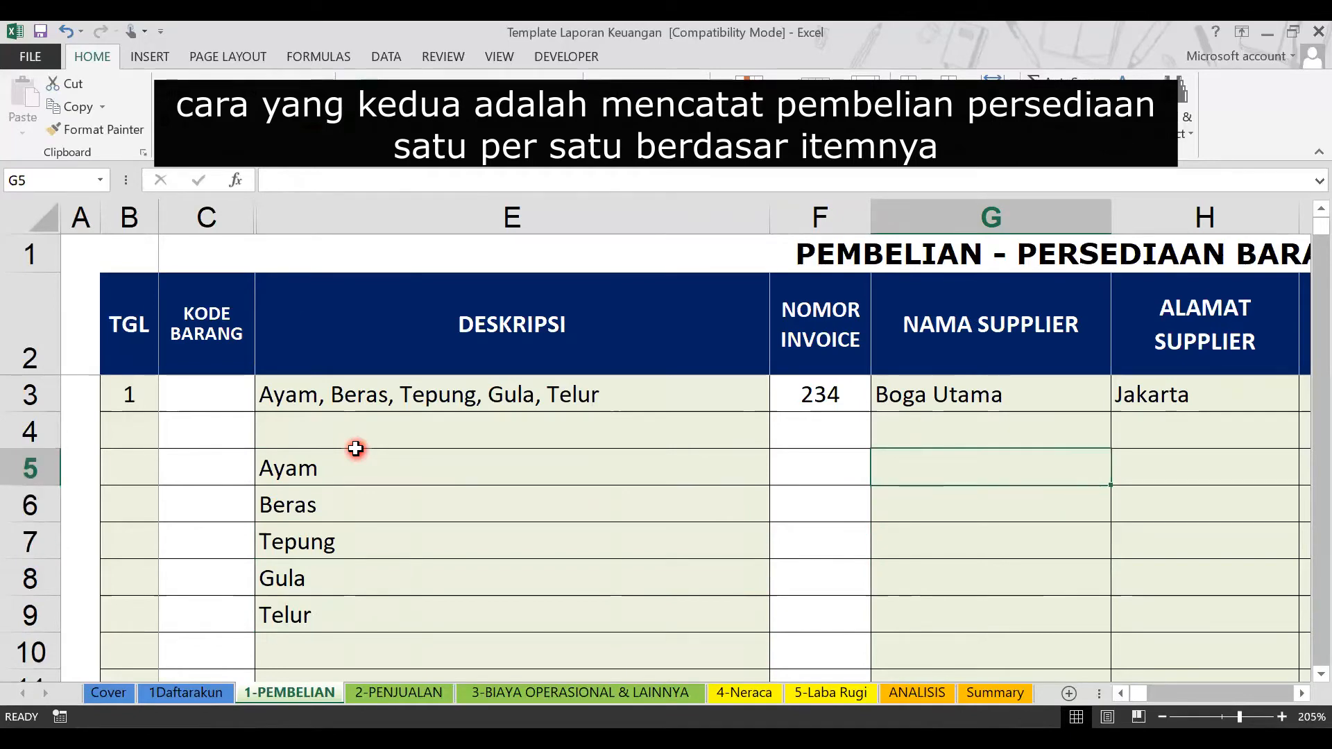
Clear the separate item descriptions from cells E5 to E9.
left_click(387, 391)
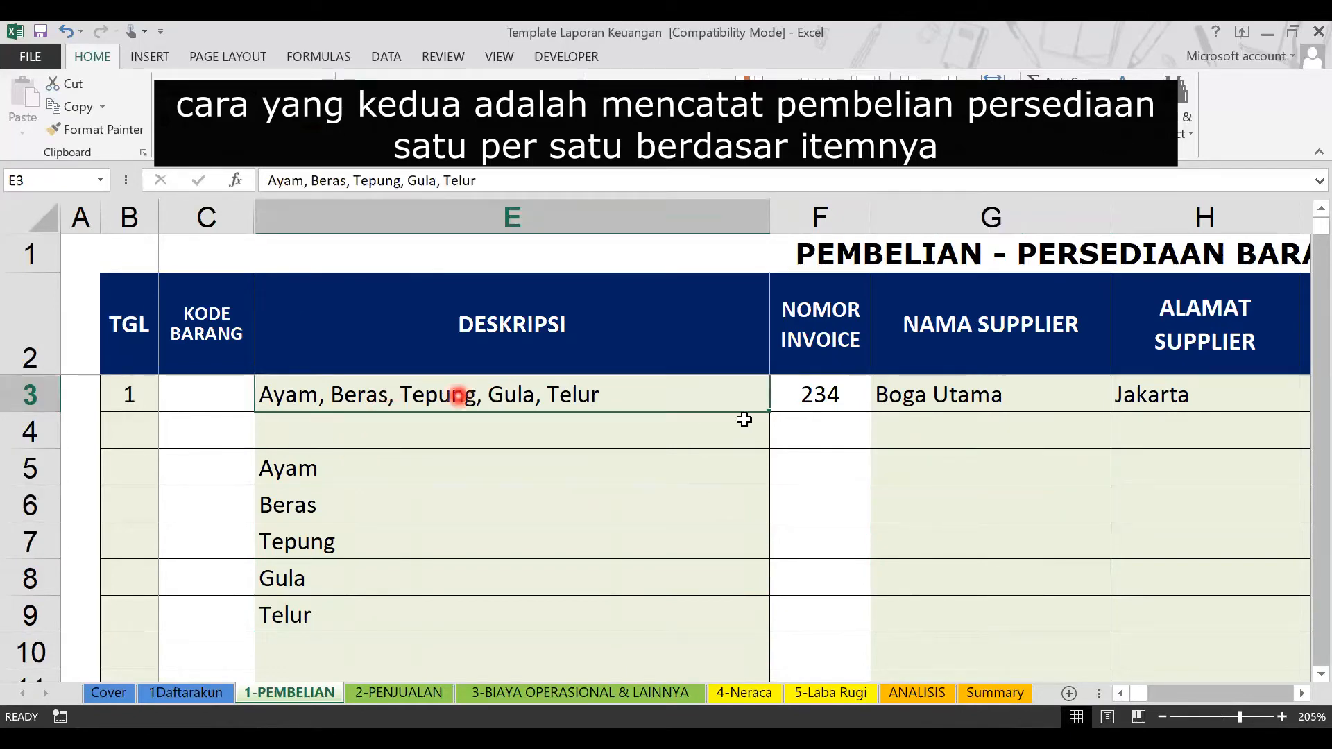
left_click_drag(385, 475, 368, 618)
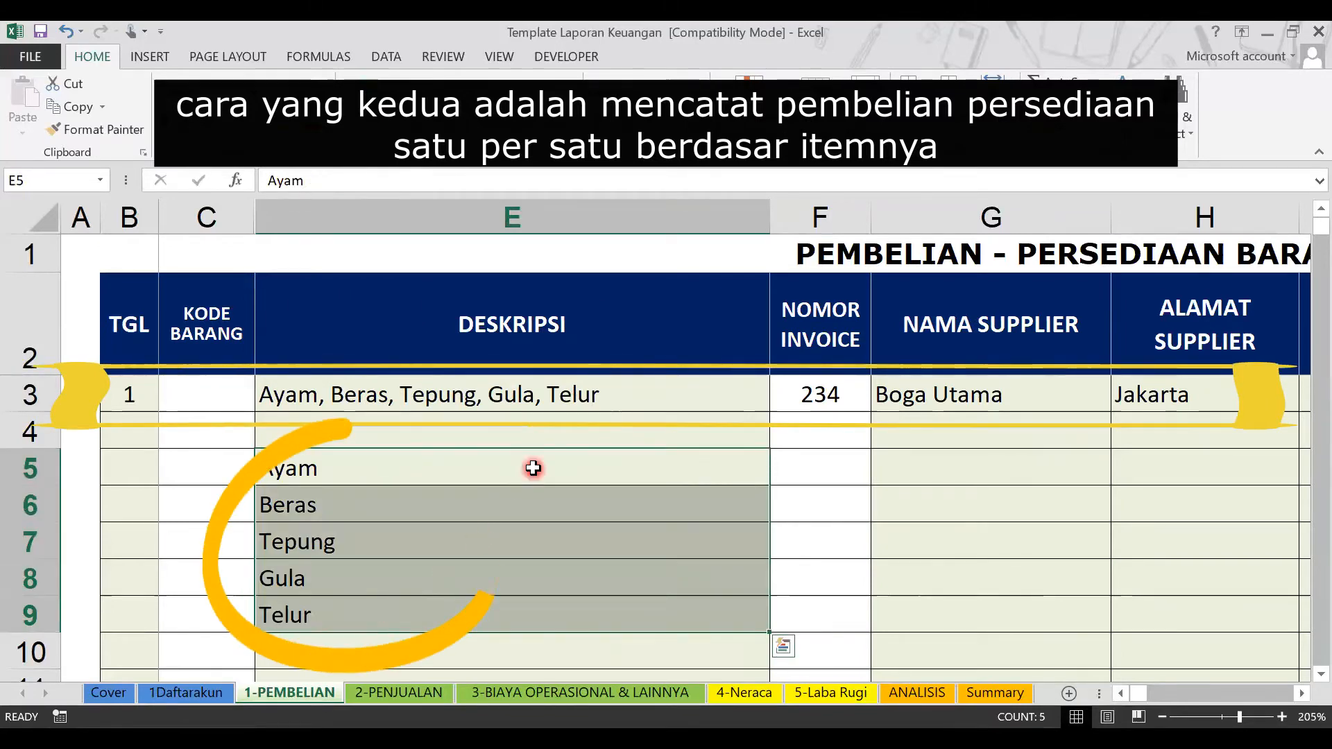
key("Delete")
scroll(534, 486, "down", 3)
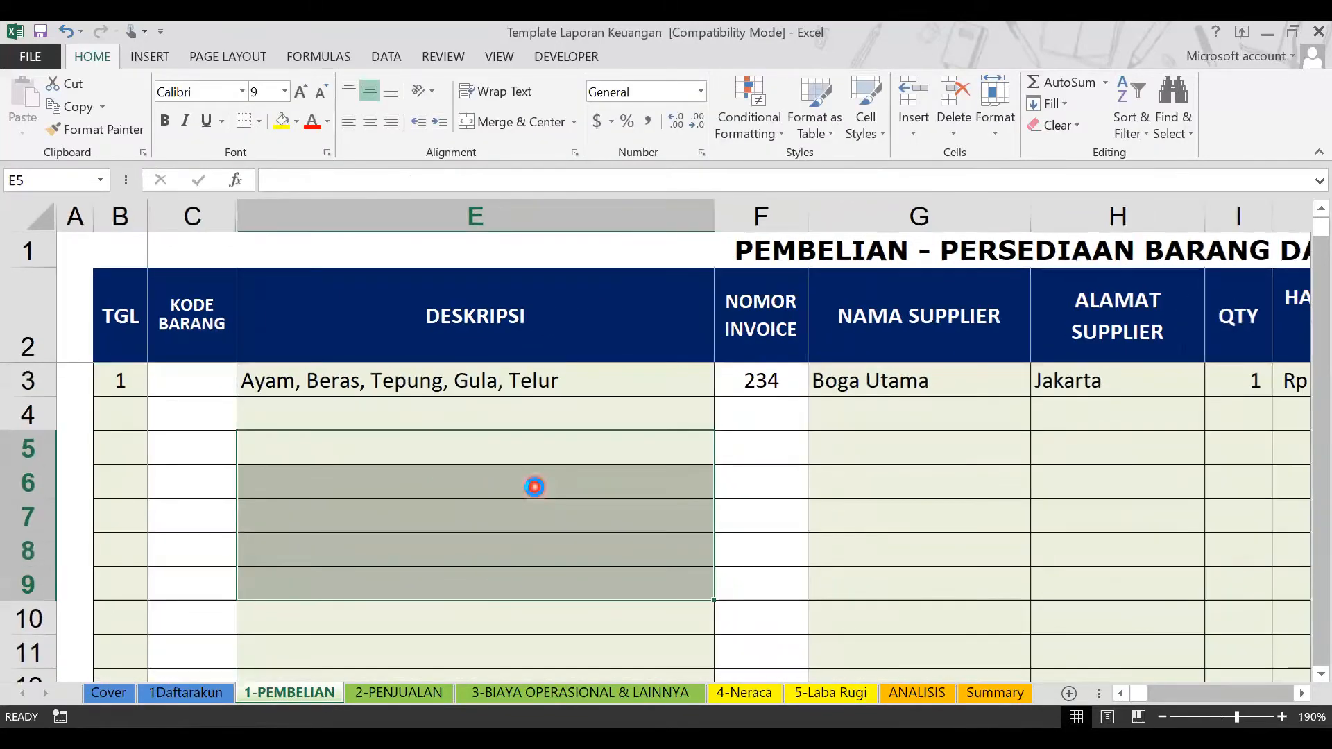
Check the current-period Persediaan Barang amount in the 4-Neraca sheet, then return to the 1-PEMBELIAN sheet.
left_click(705, 692)
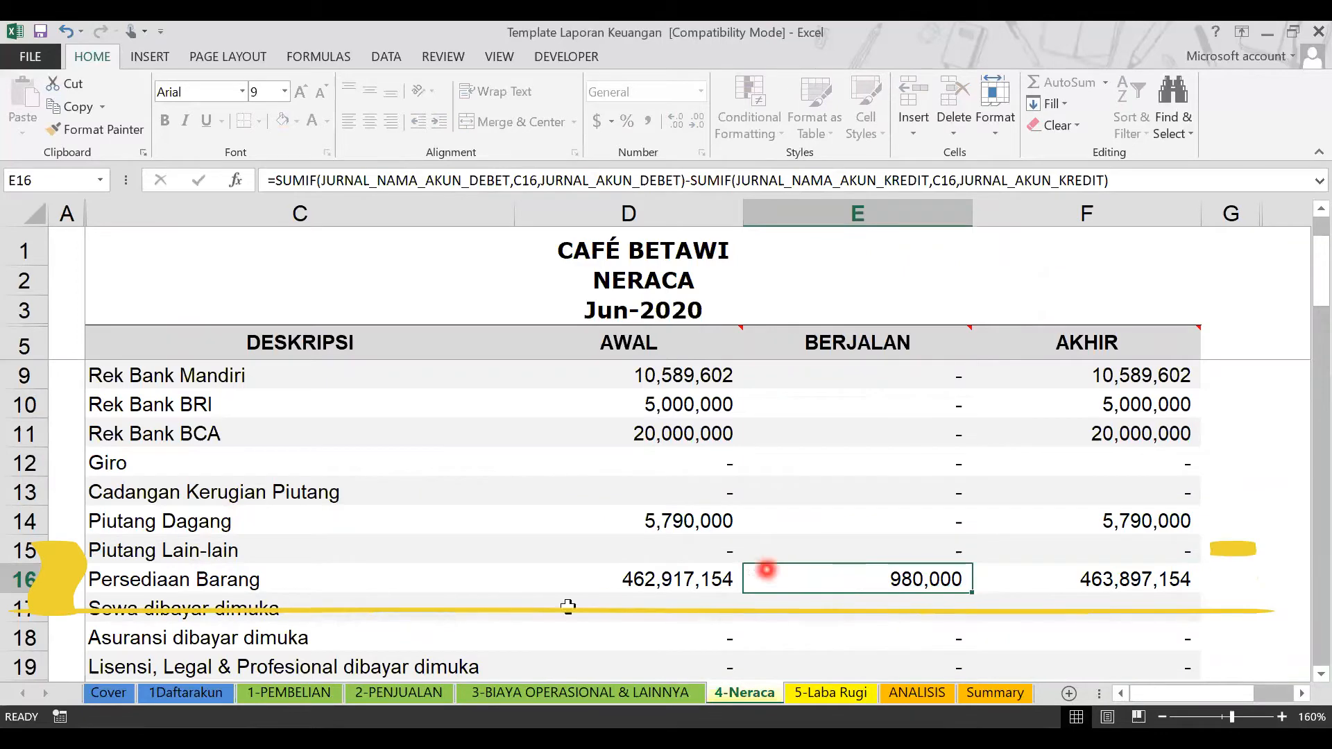
left_click(291, 692)
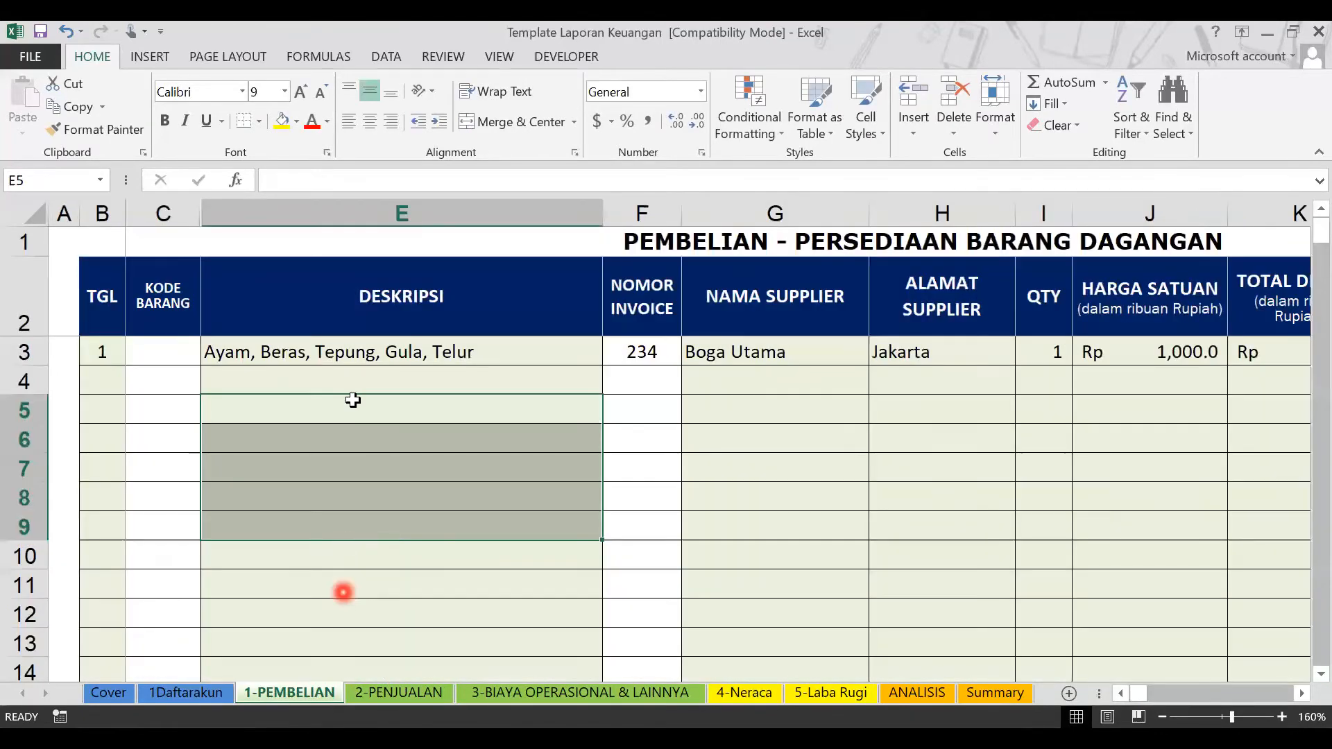
left_click(400, 378)
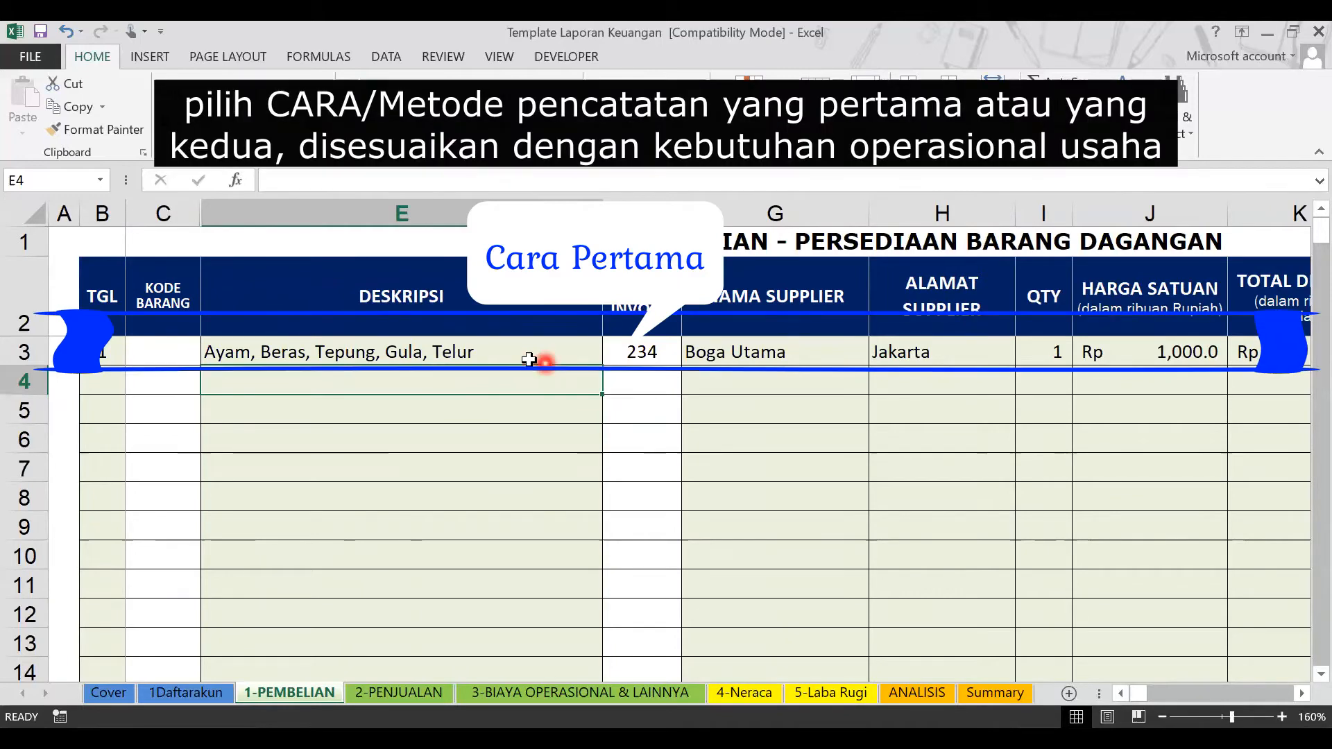
Review the single-row purchase entry in row 3 from its description across to the total.
left_click(416, 356)
left_click_drag(330, 354, 1055, 353)
left_click(1128, 352)
key("Right")
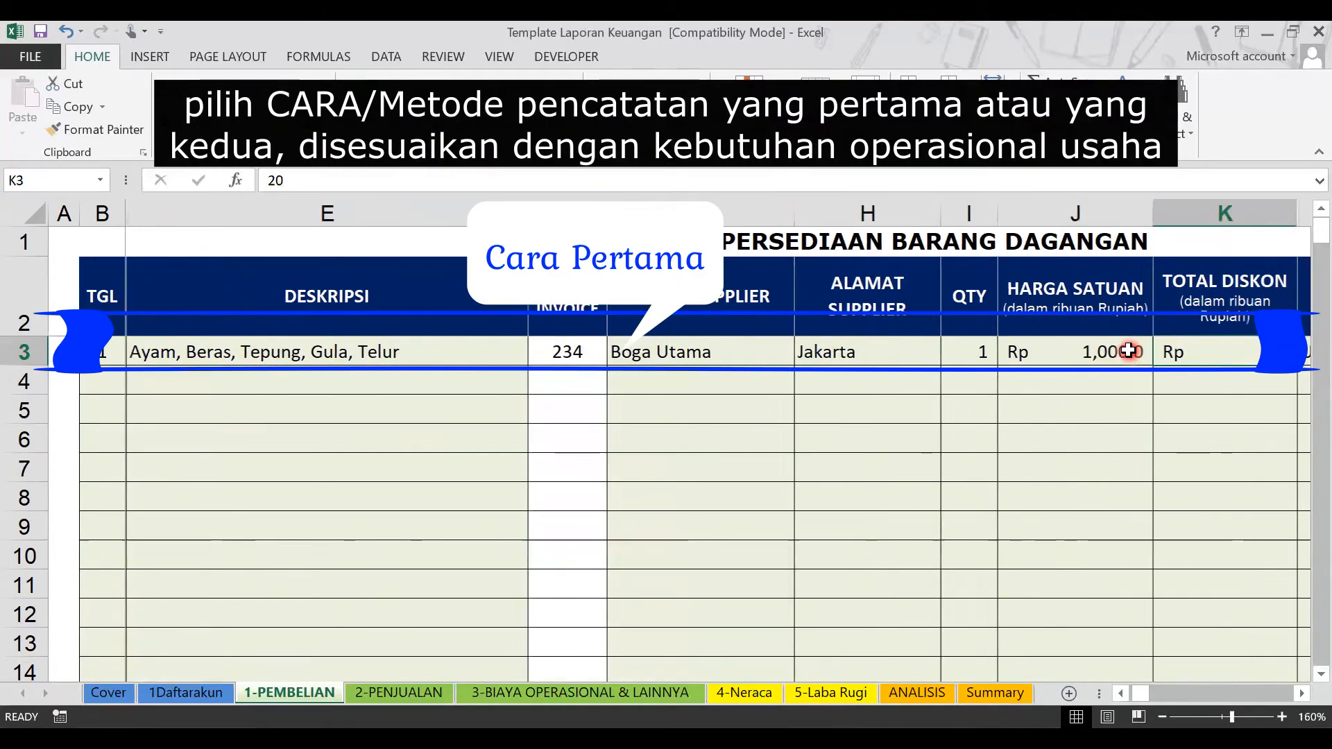
key("Left")
key("Left")
key("Right")
key("Right")
key("Right")
key("Left")
key("Left")
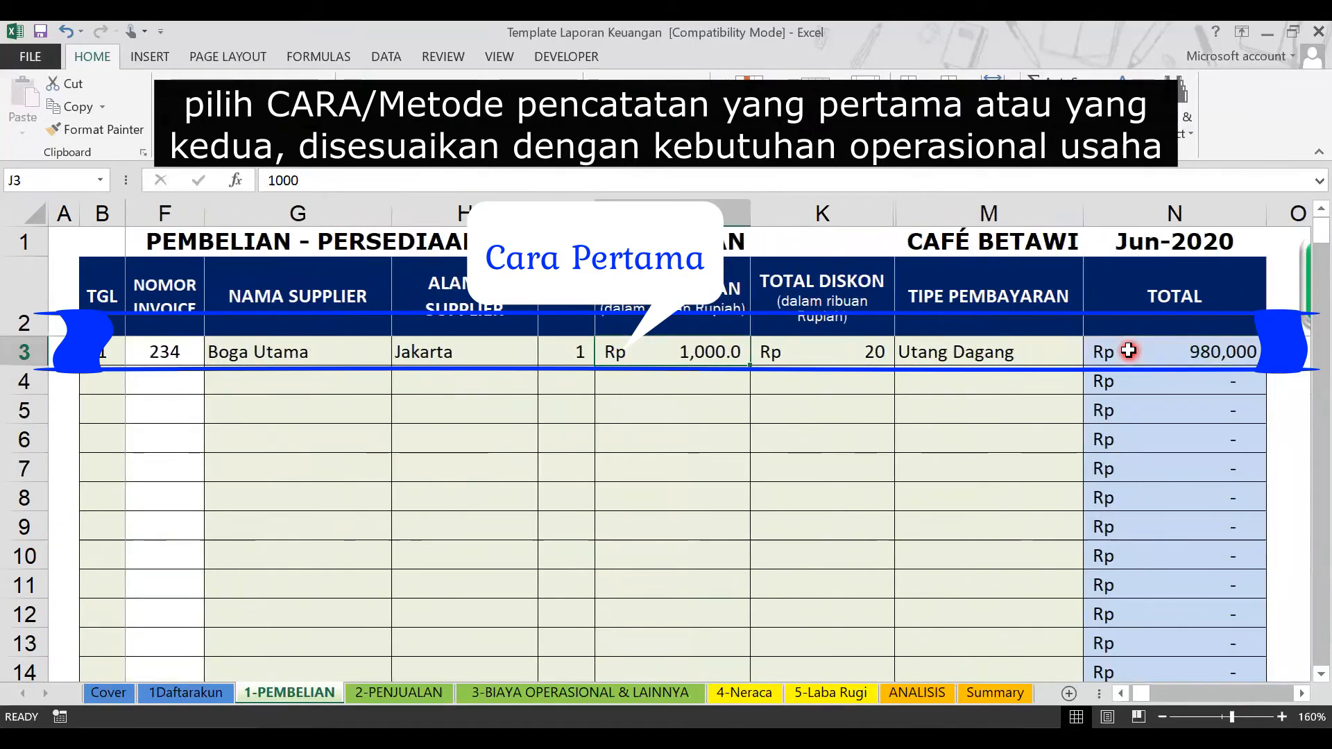
middle_click(785, 416)
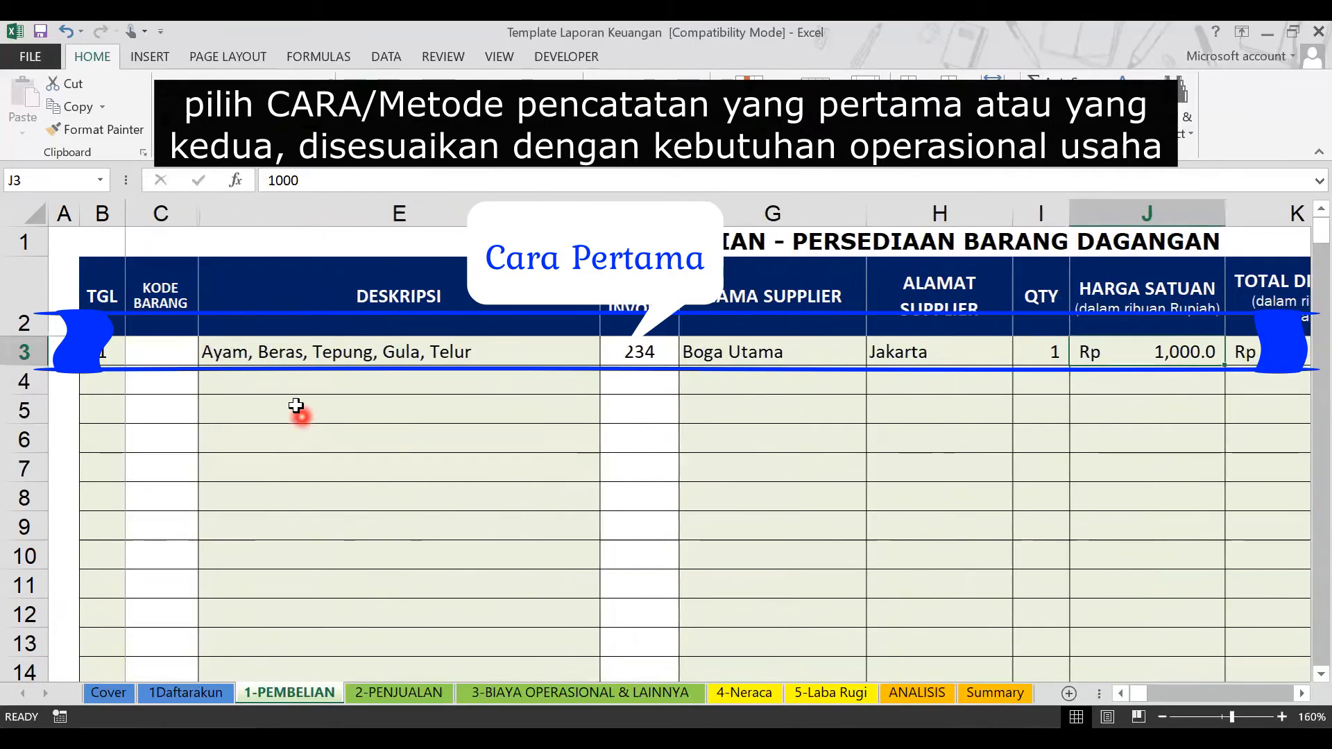
Enter the item description Ayam and invoice number 234 in row 5.
left_click(297, 408)
type("Ayam")
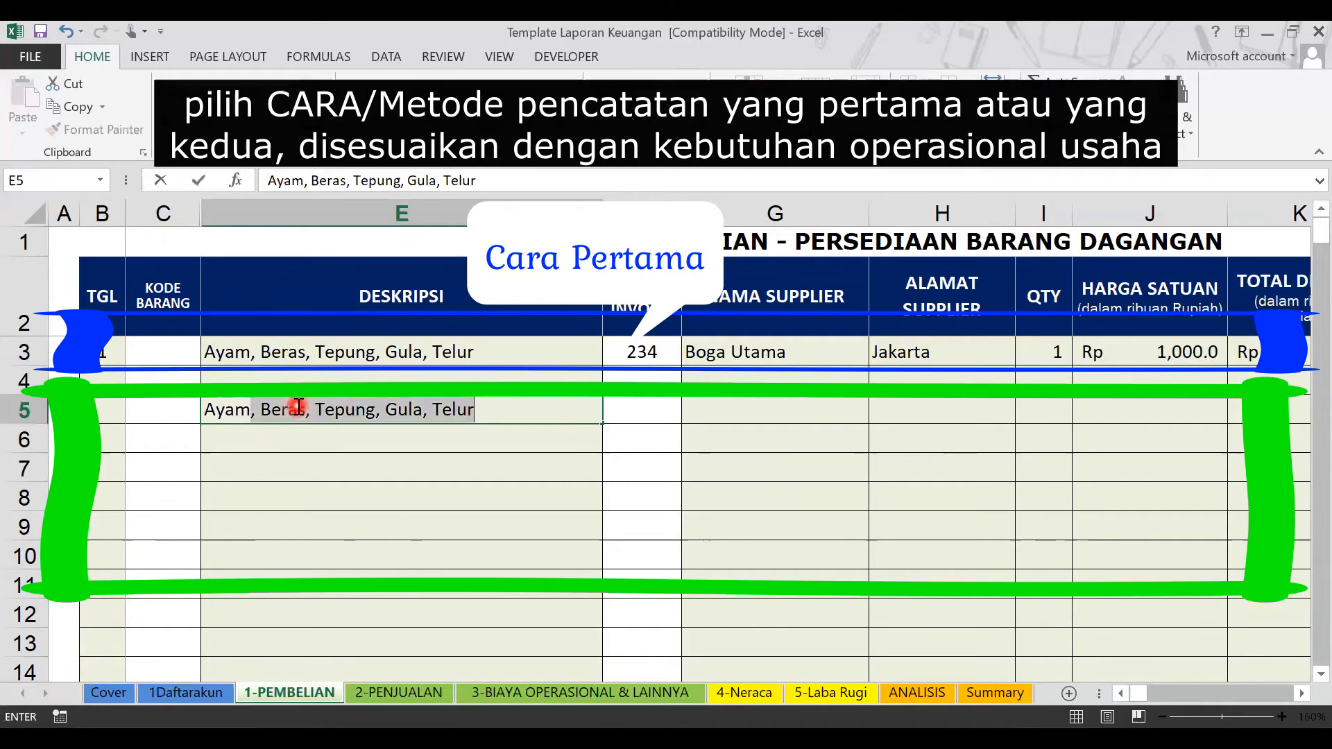
type(" 0")
key("BackSpace")
key("BackSpace")
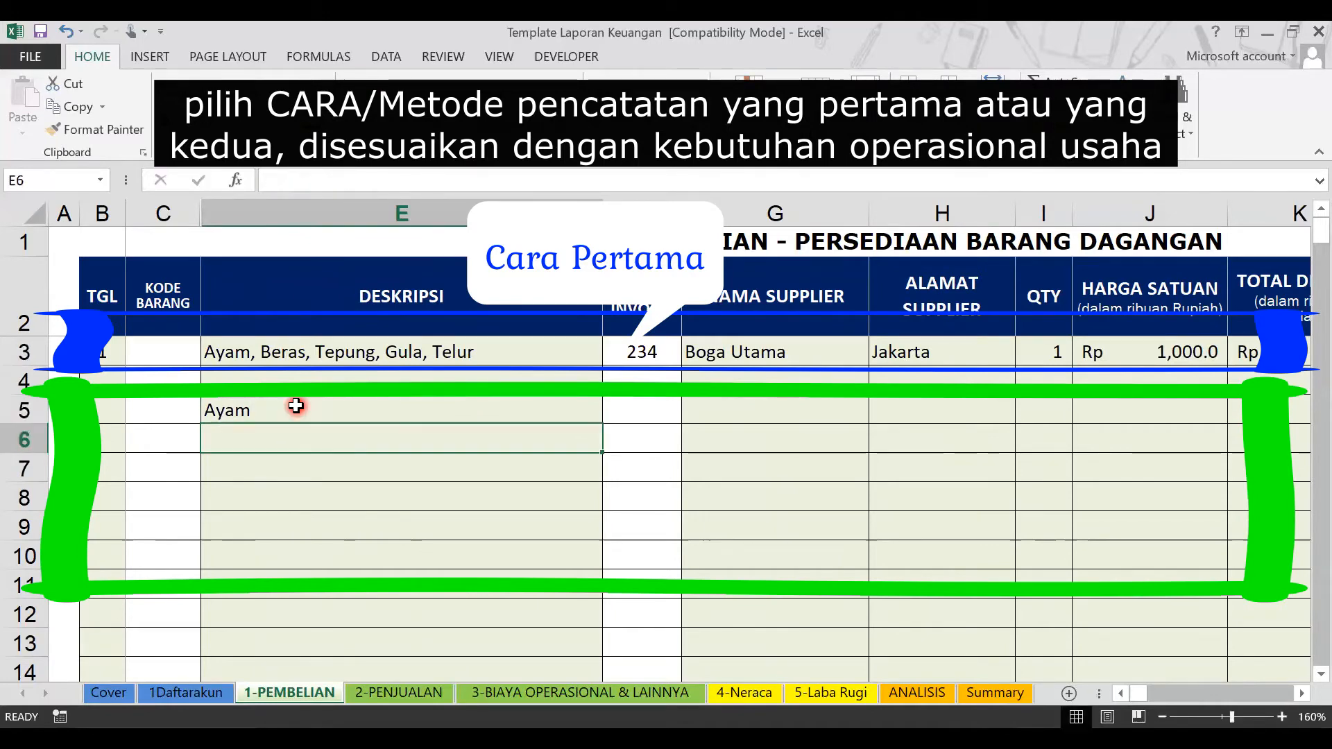
key("Tab")
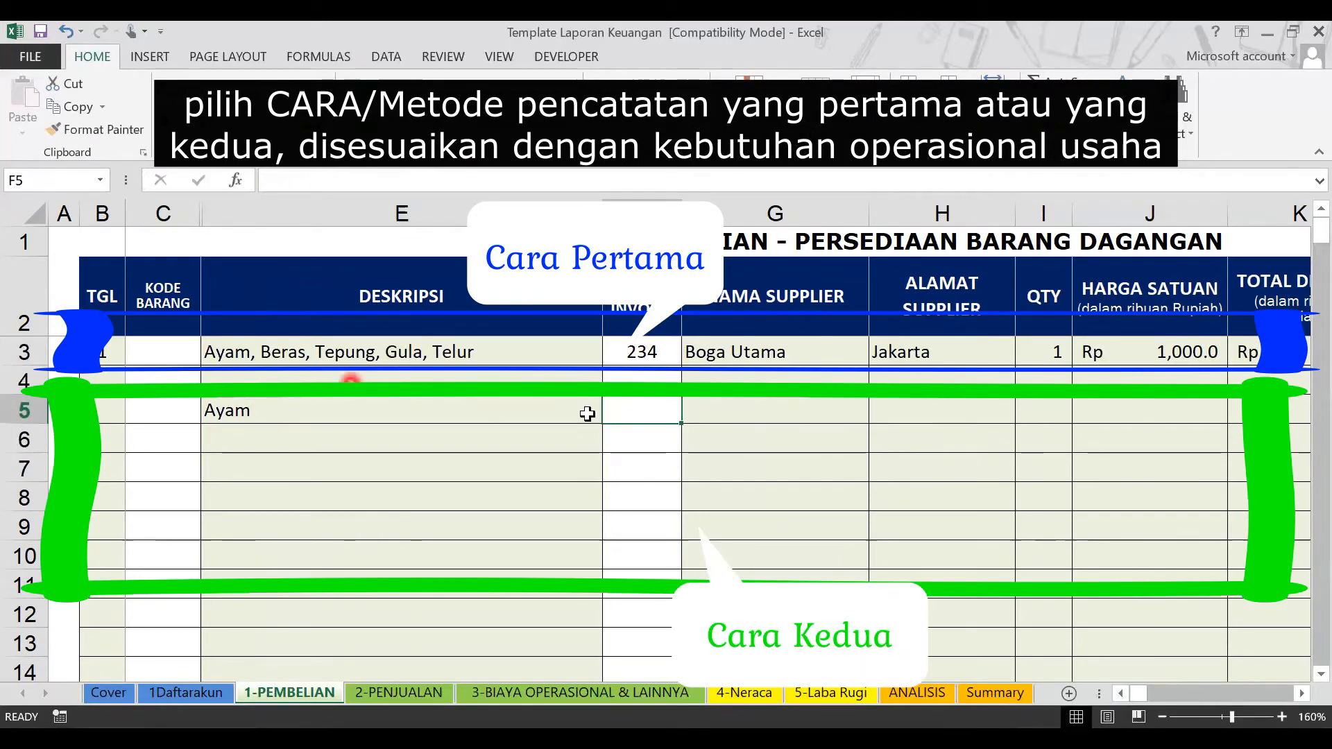
type("234")
key("Tab")
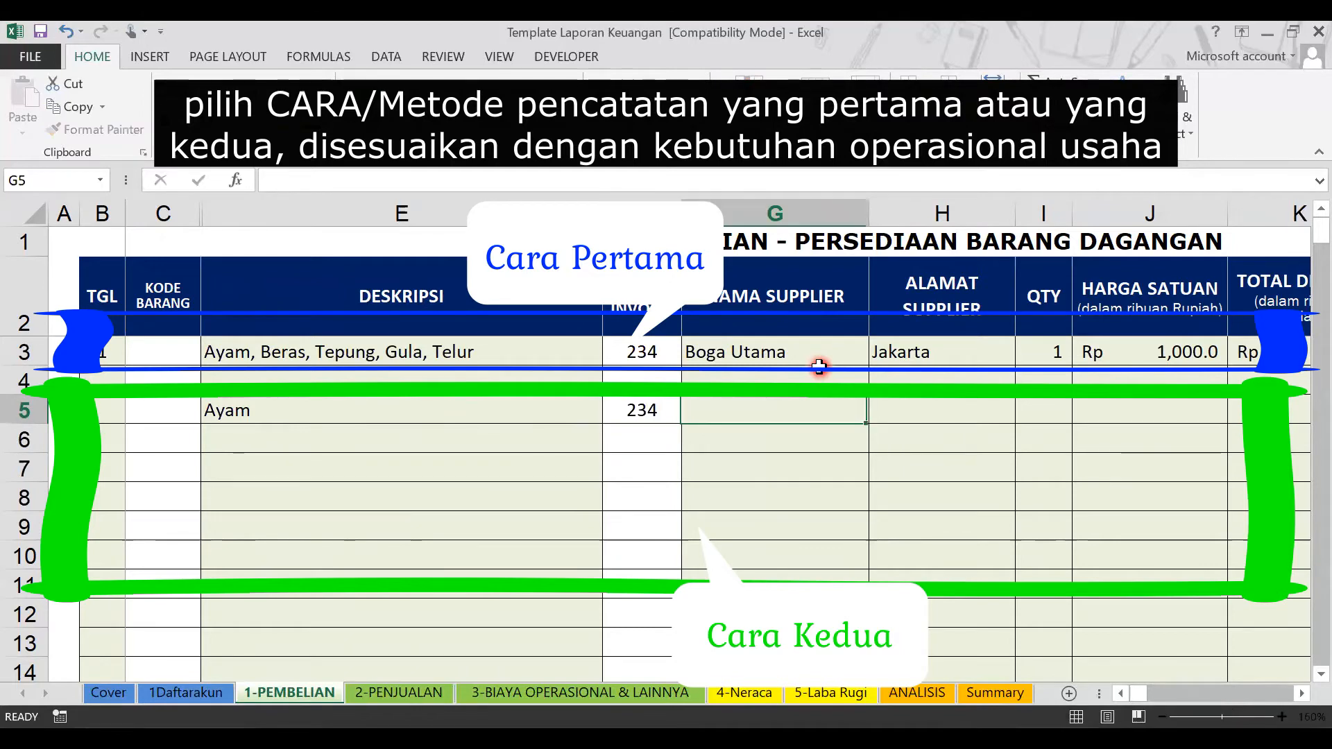
Set the purchase date (TGL) to 1 in row 5.
key("Left")
key("Left")
key("Left")
key("Left")
key("Left")
key("Right")
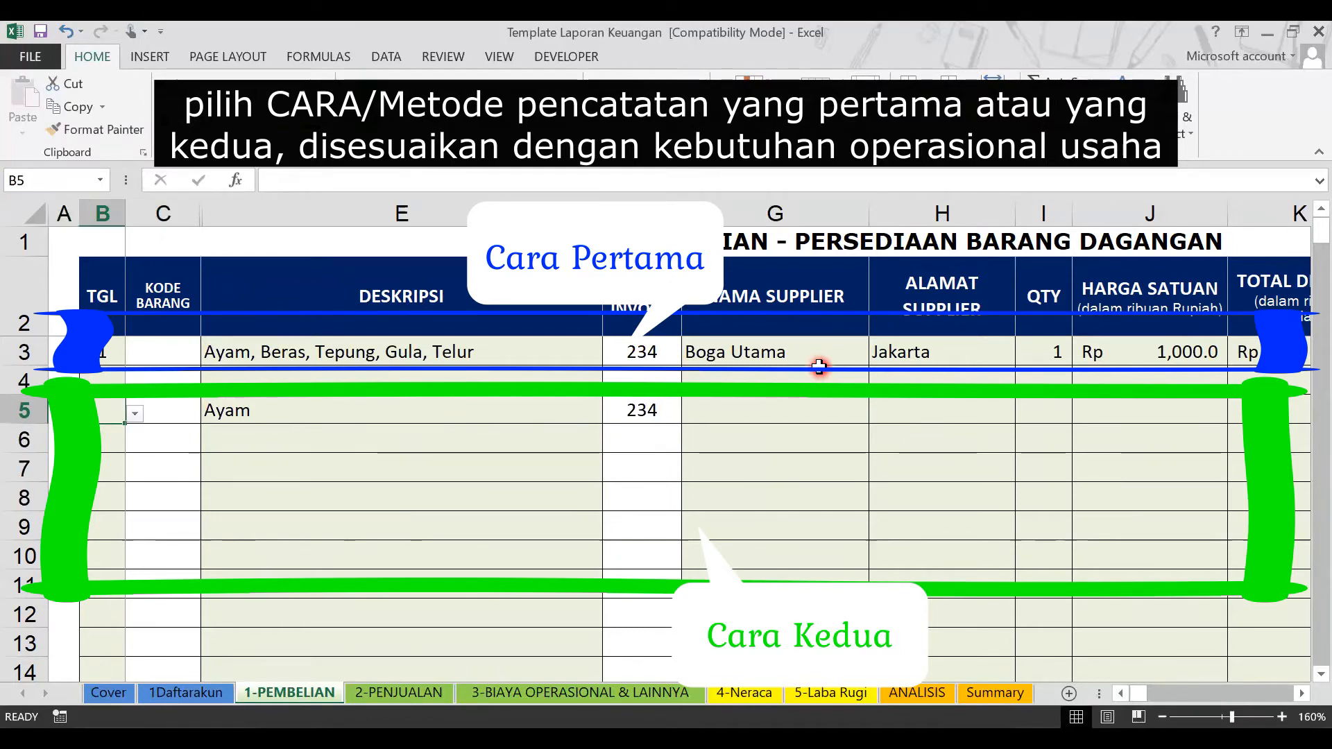
type("1")
Copy the supplier name Boga Utama and address Jakarta from row 3 to row 5.
left_click(787, 419)
left_click(867, 363)
left_click_drag(869, 363, 888, 363)
key("ctrl+c")
left_click(803, 413)
key("ctrl+v")
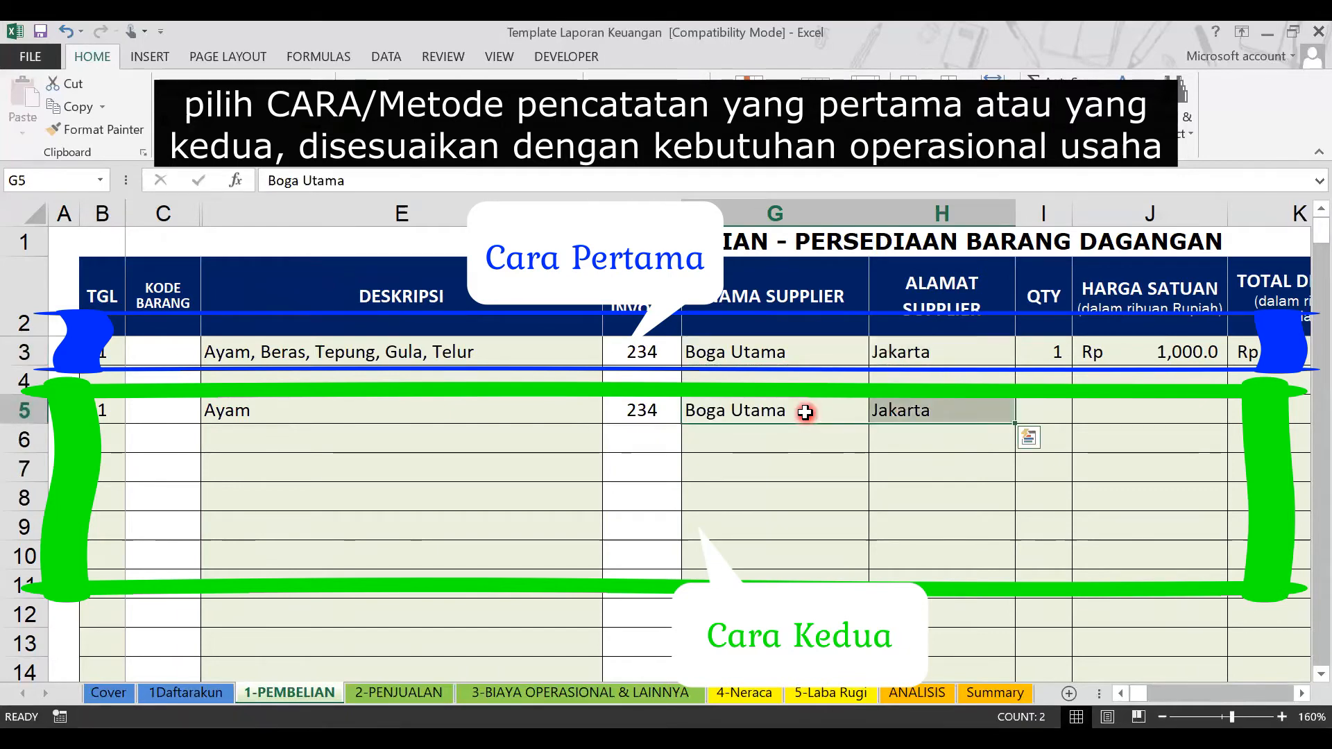
Enter quantity 5 and unit price 25 for Ayam in row 5.
key("Right")
key("Right")
type("1")
key("Tab")
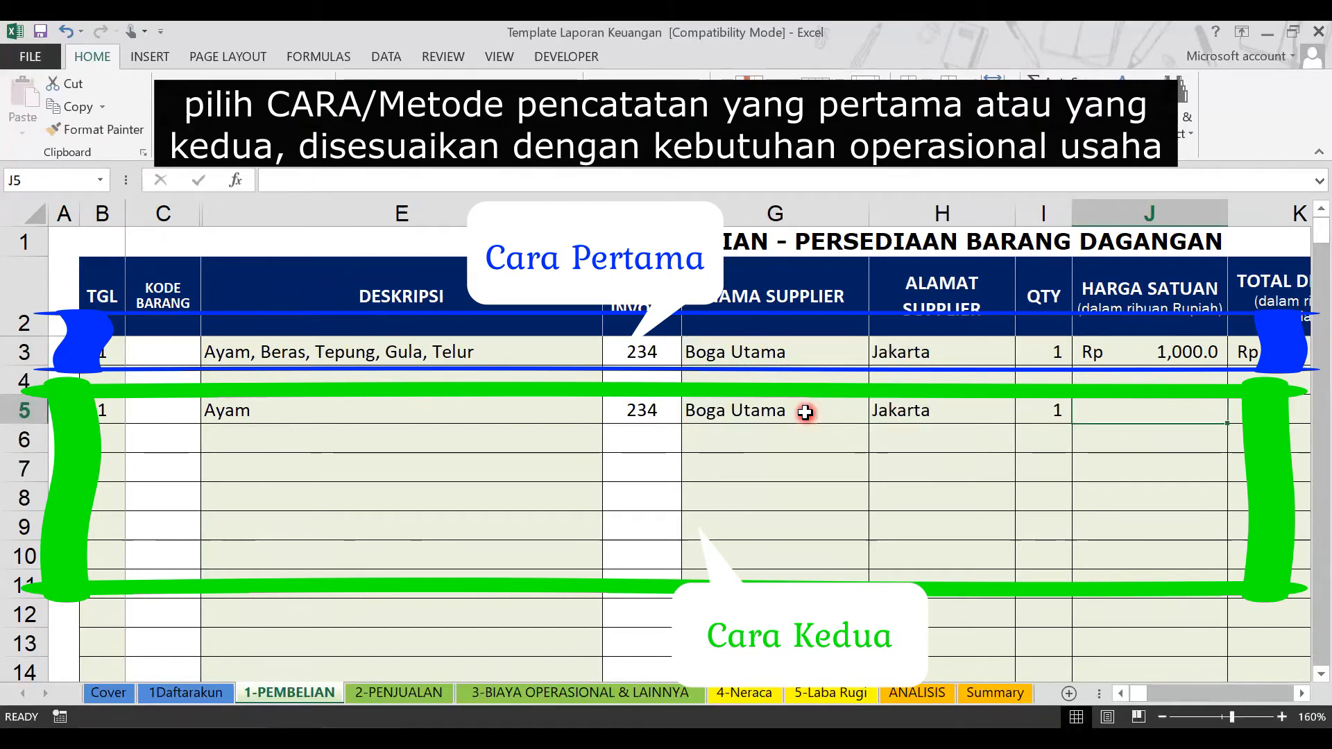
key("Left")
type("5")
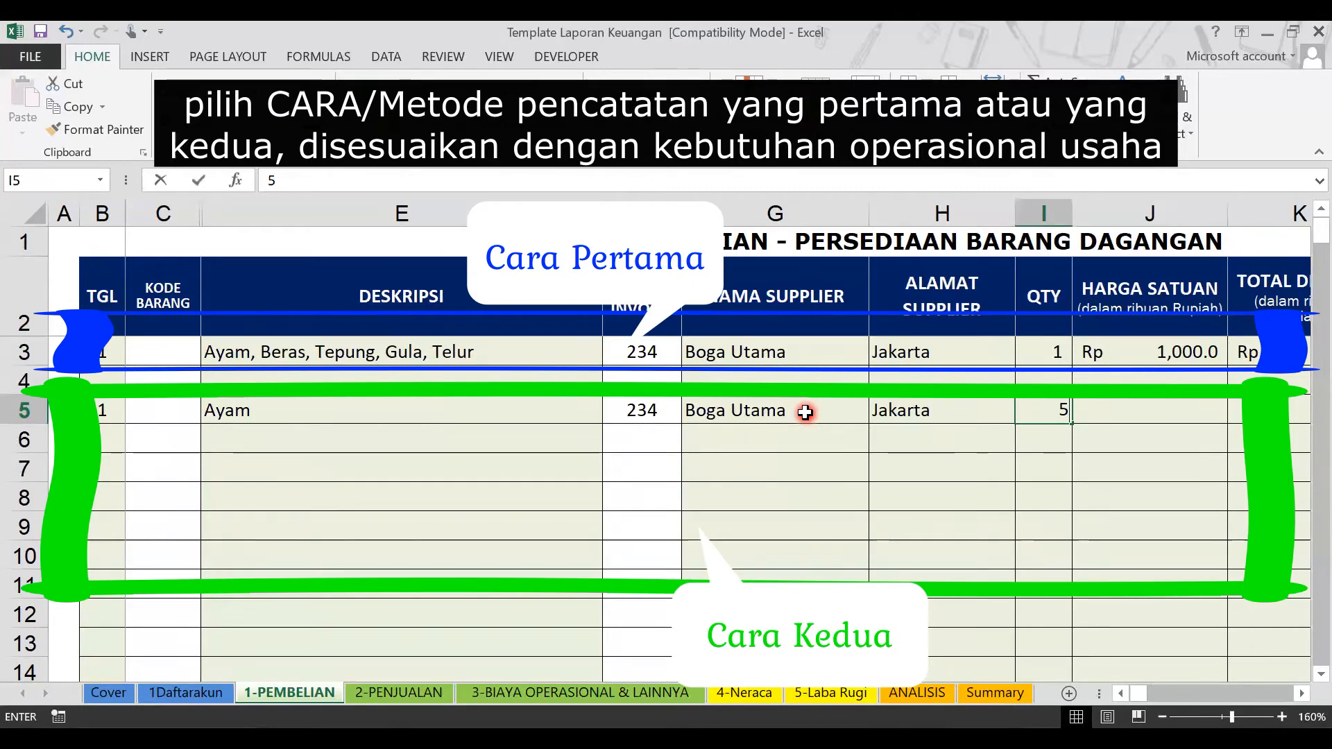
key("Tab")
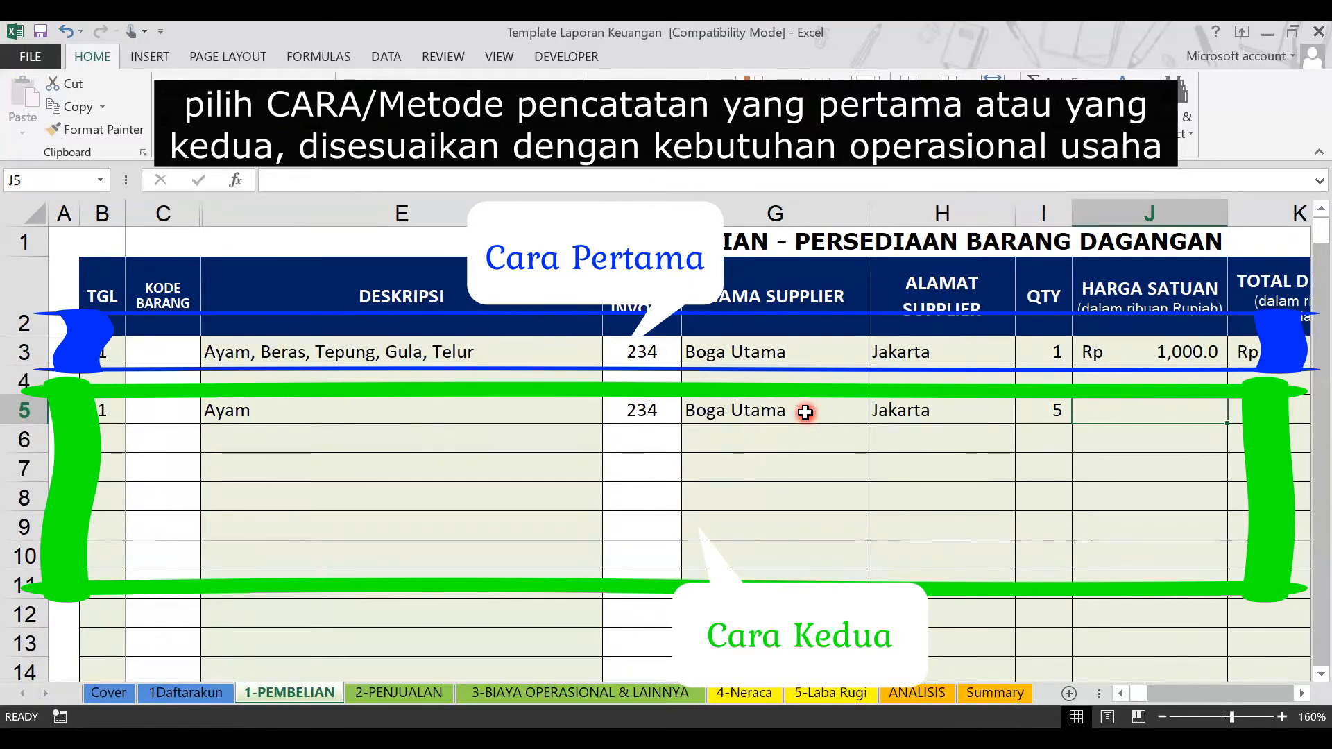
type("25")
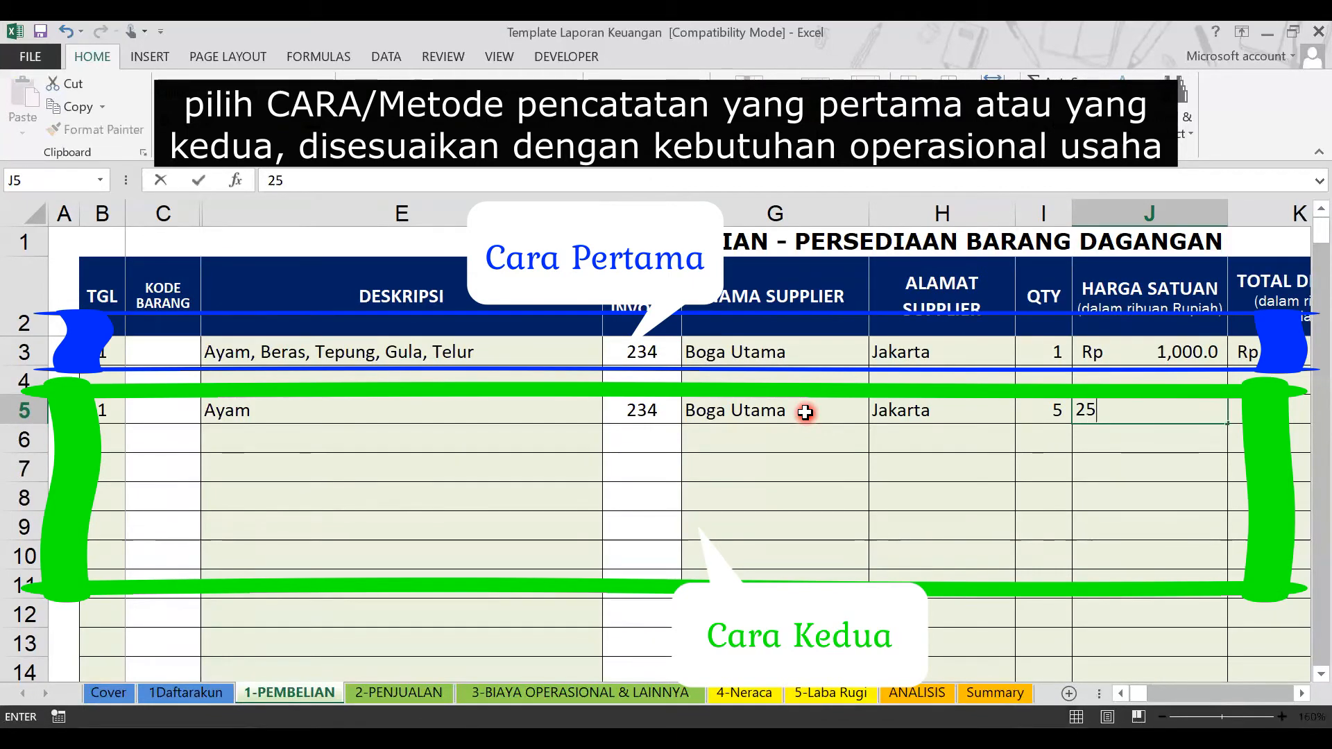
key("Tab")
Set the payment type (TIPE PEMBAYARAN) of the Ayam purchase in row 5 to Utang Dagang.
key("Tab")
key("Right")
key("Left")
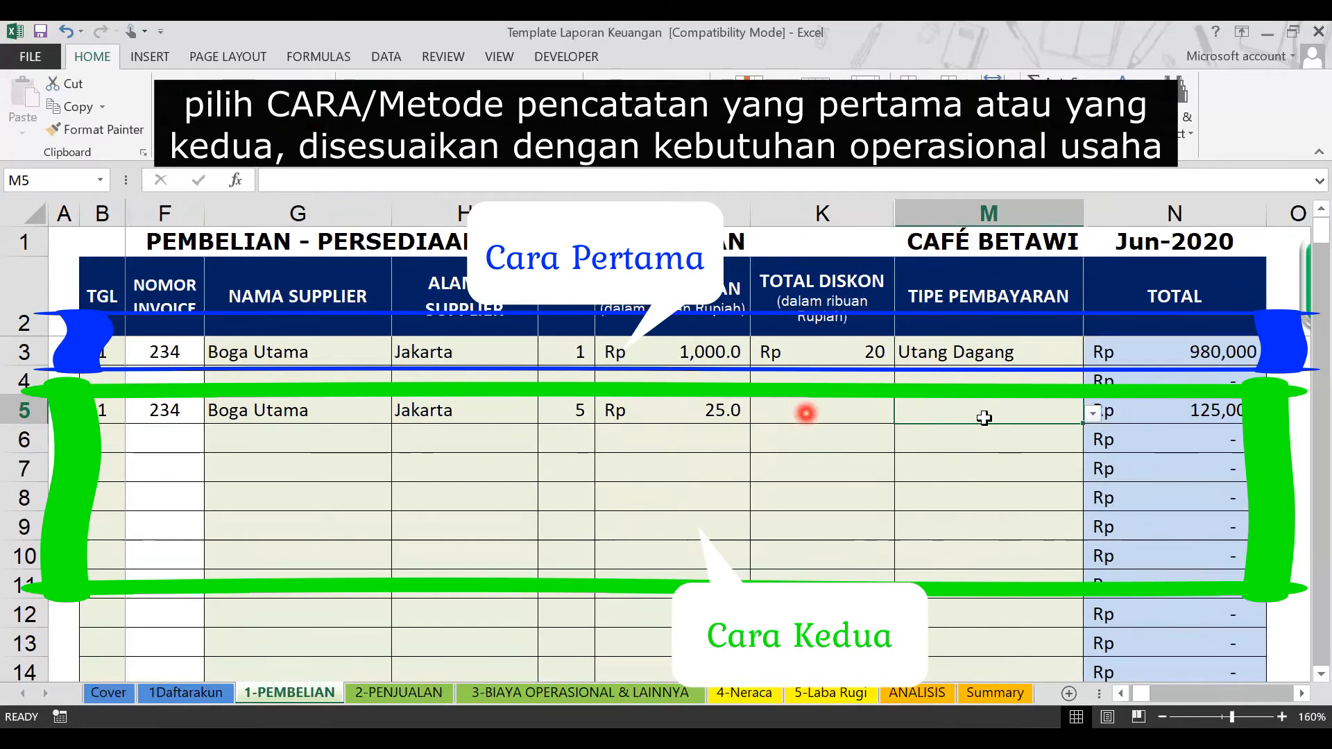
left_click(1093, 414)
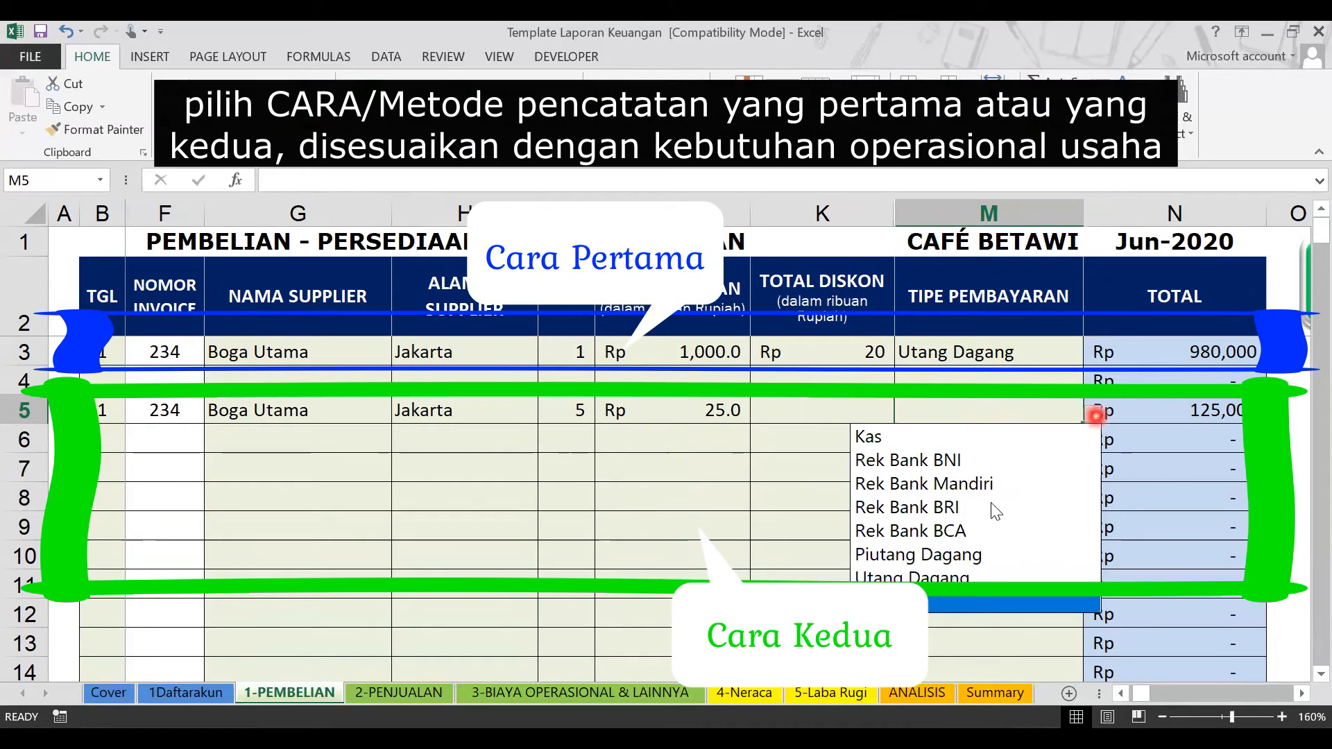
left_click(961, 575)
Enter the item description Beras and invoice number 234 in row 6.
scroll(485, 451, "left", 3)
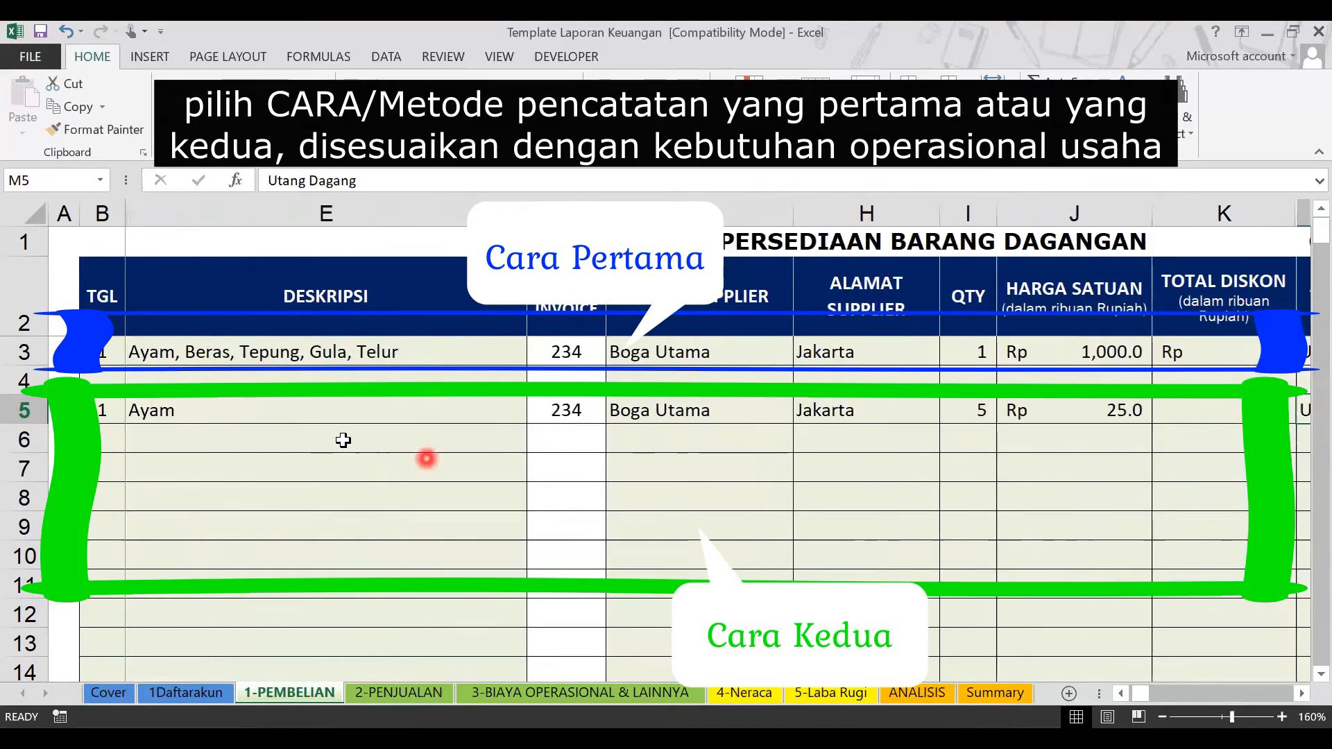
left_click(342, 437)
type("Be")
key("Return")
left_click(342, 438)
key("Tab")
type("23")
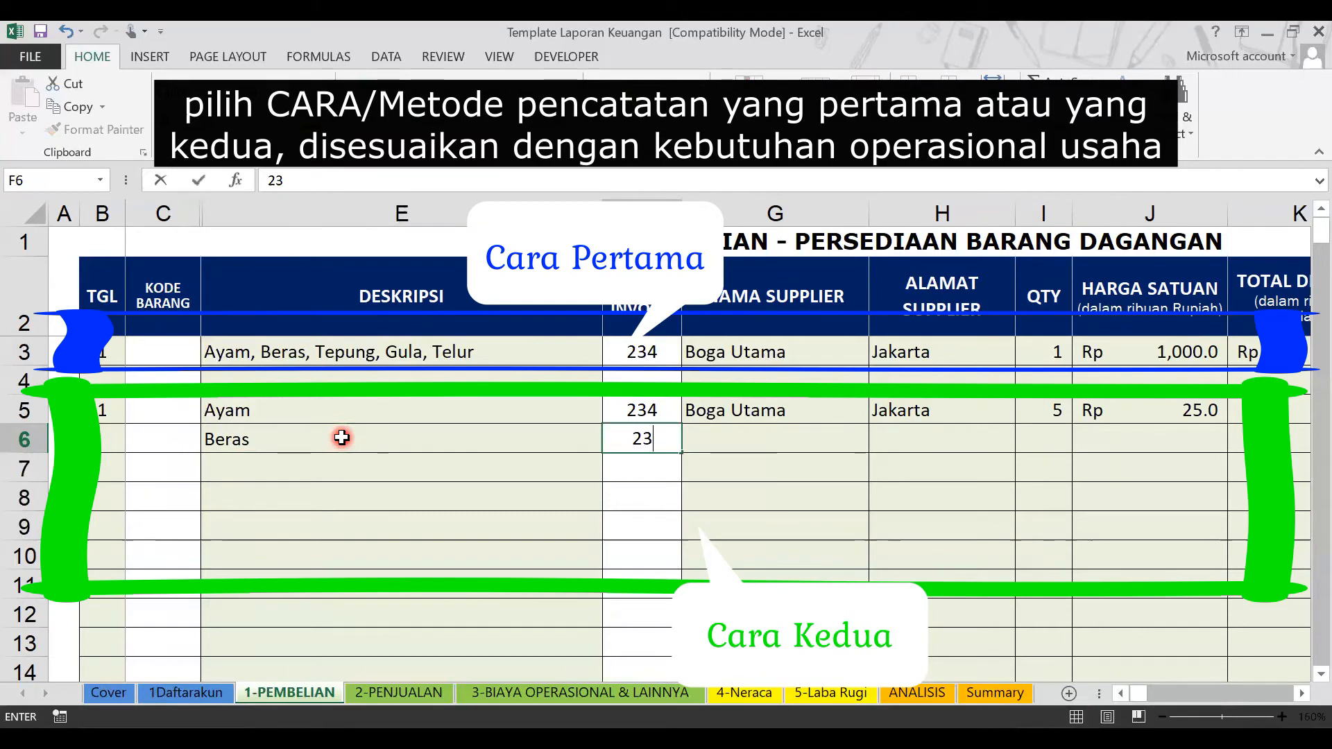
type("4")
Fill in the supplier name Boga Utama and address Jakarta for Beras in row 6.
key("Tab")
type("Boga Utama")
key("Tab")
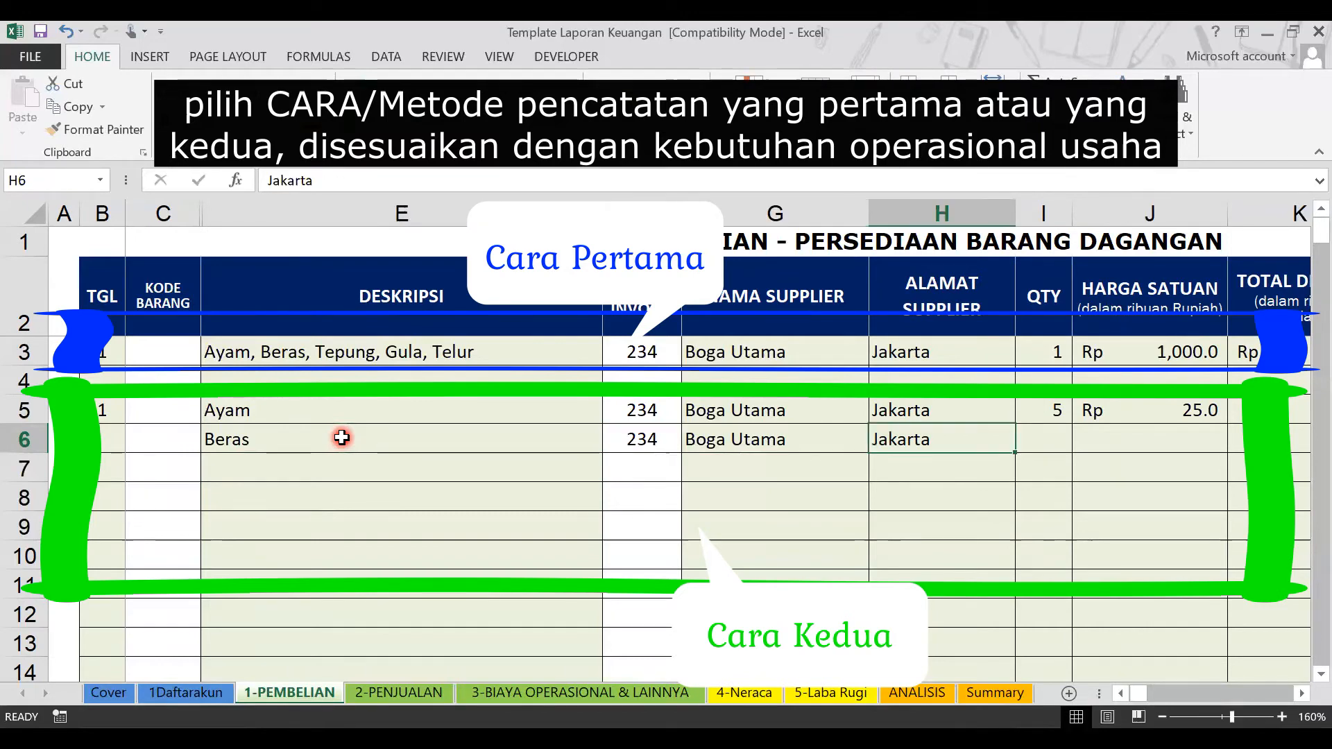
Enter quantity 50 and unit price 10 for Beras in row 6.
key("Tab")
type("50")
key("Tab")
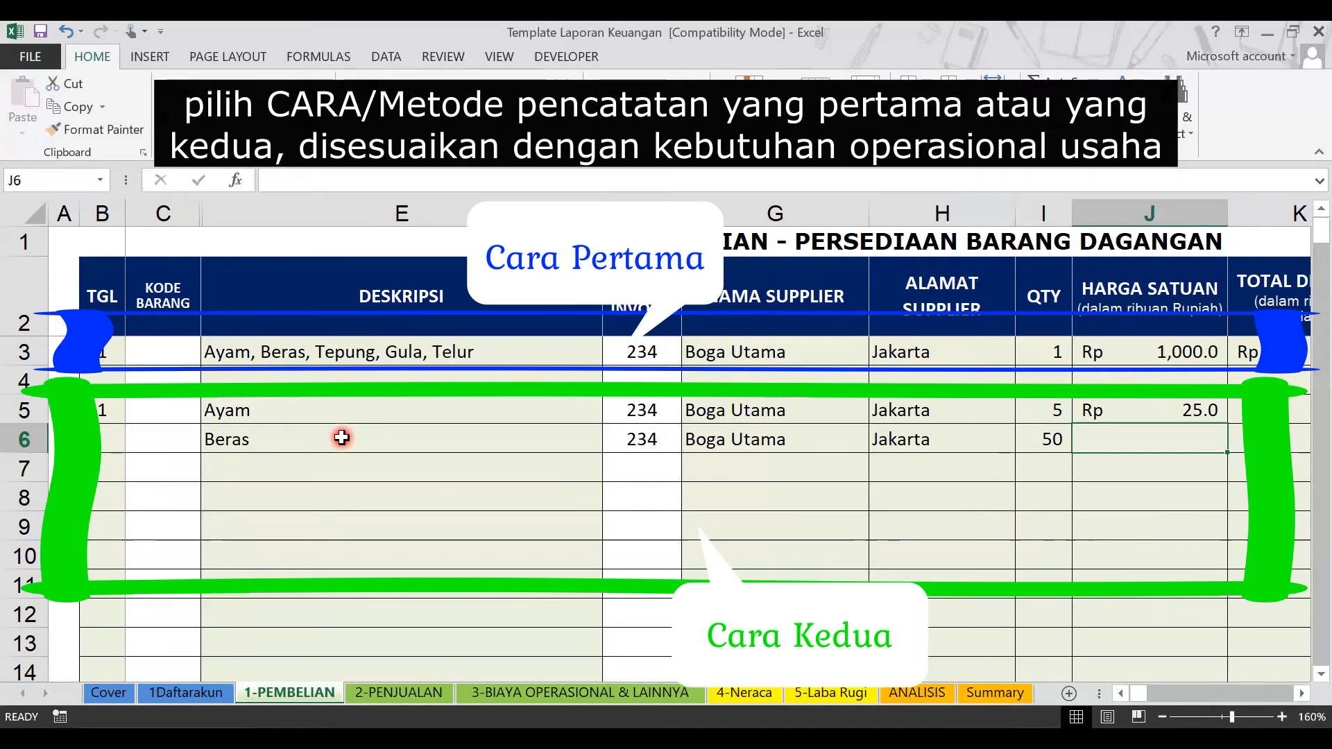
type("10")
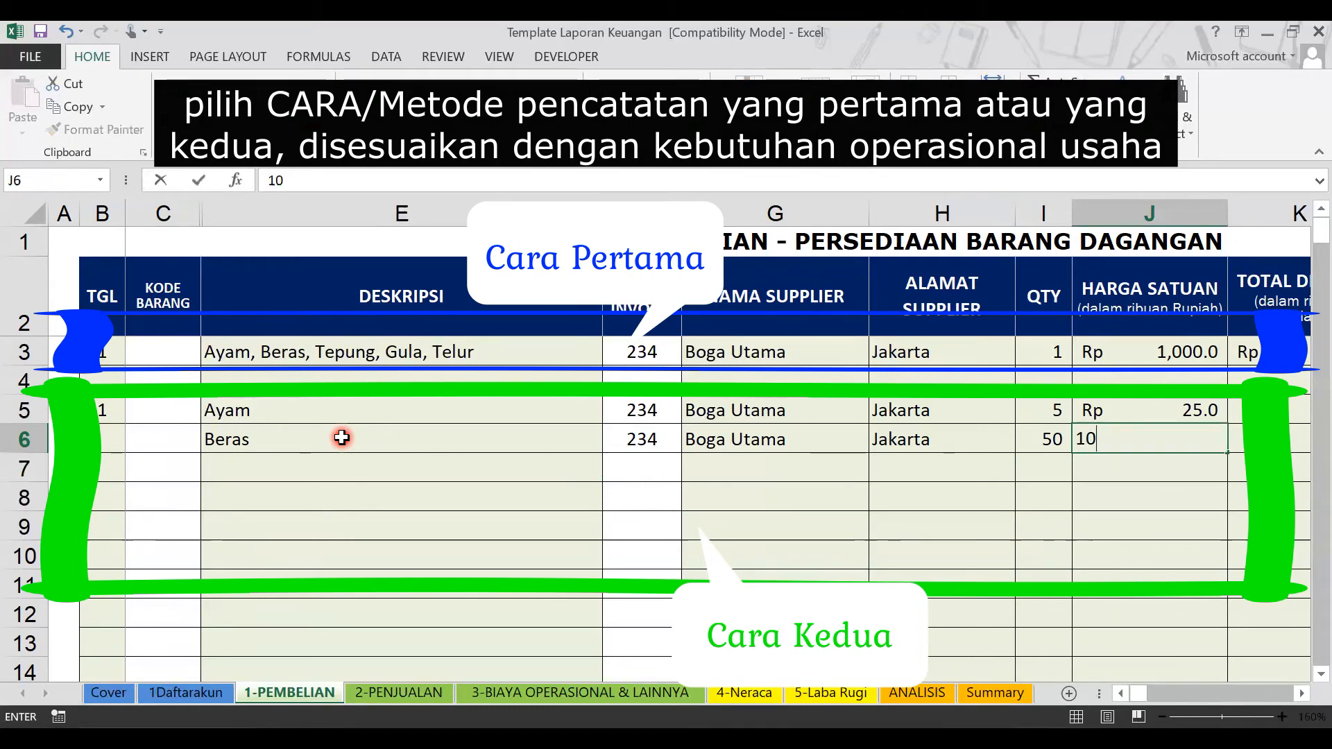
key("Return")
Set the payment type of the Beras purchase in row 6 to Utang Dagang.
key("Up")
key("Right")
key("Right")
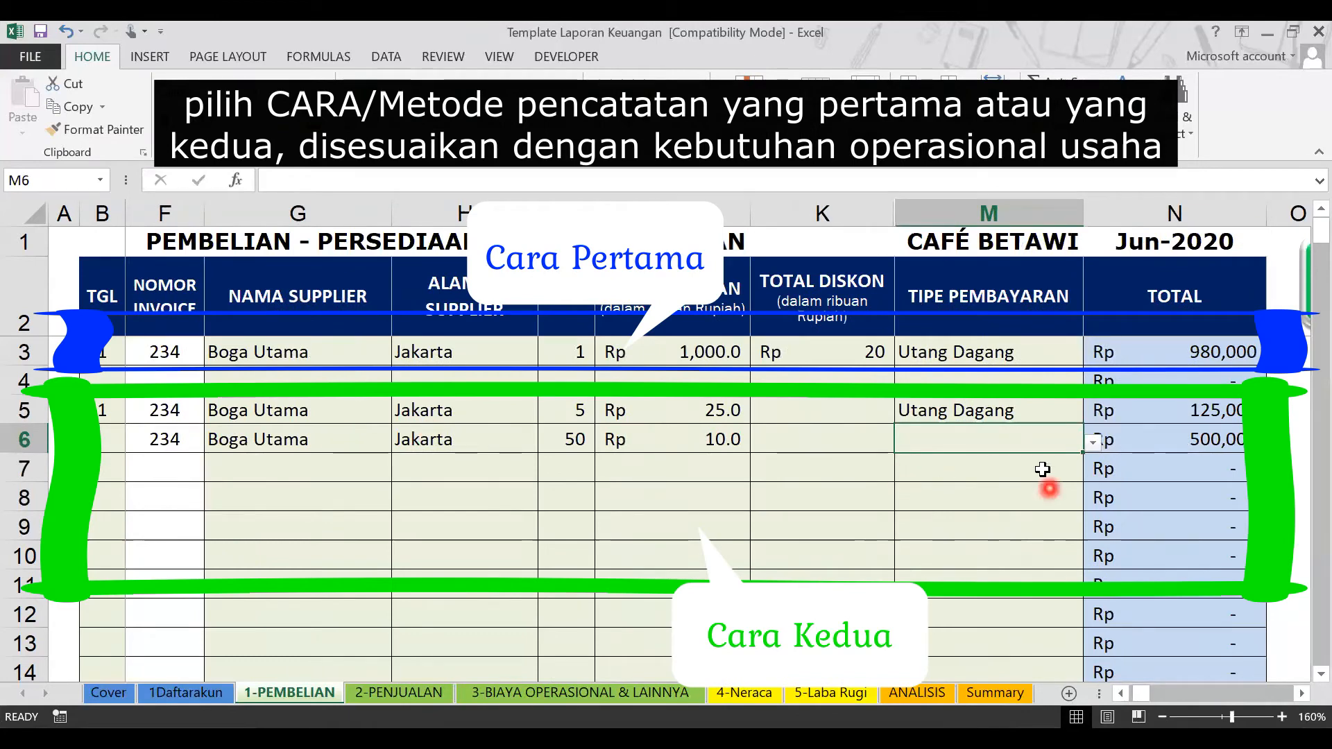
left_click(1093, 442)
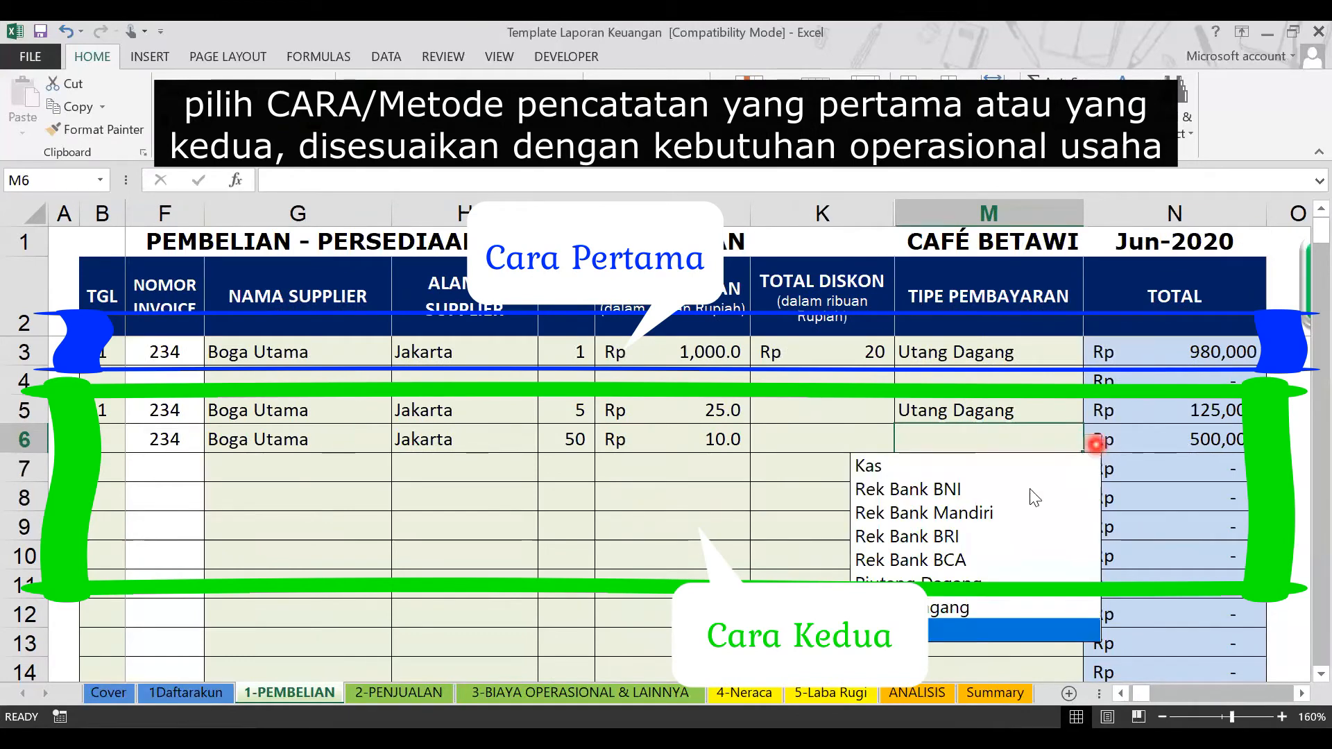
left_click(1011, 606)
Enter the item descriptions Tepung, Gula and Telur in rows 7 to 9.
scroll(351, 462, "left", 3)
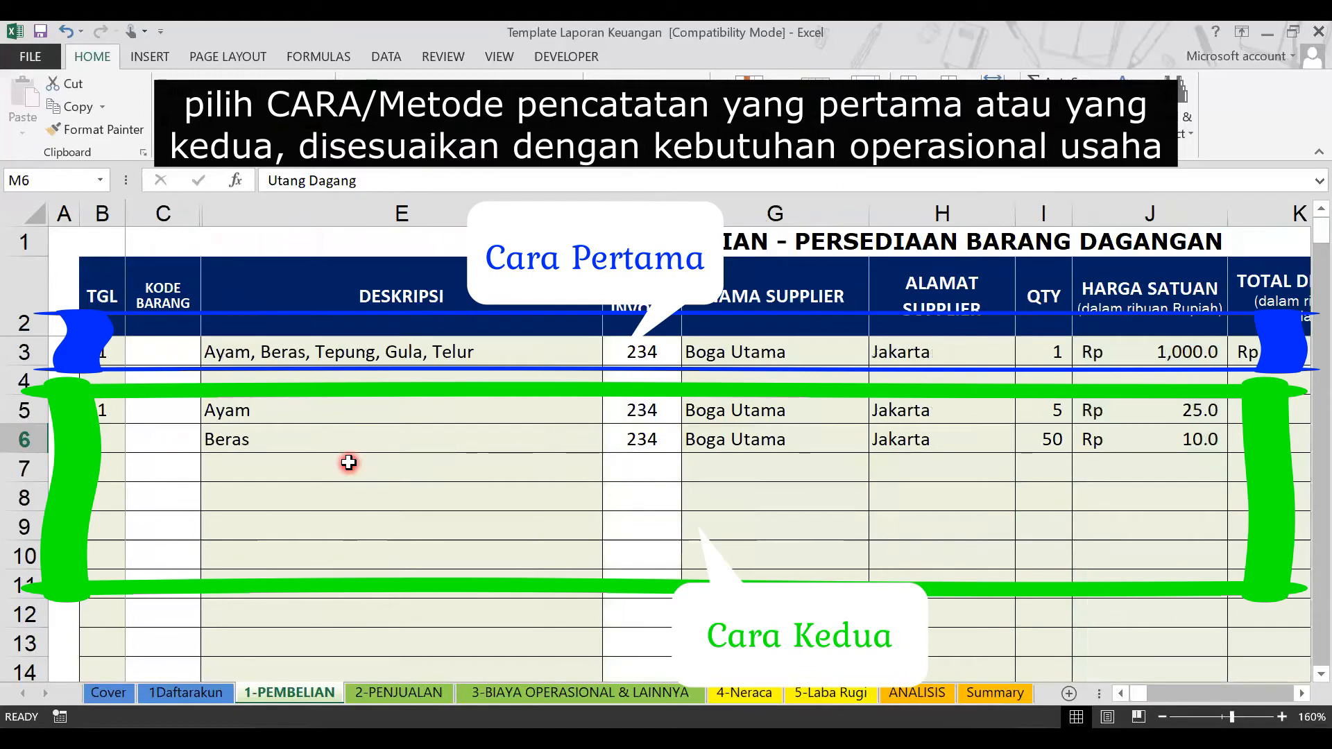
left_click(350, 462)
type("Tepung")
key("Return")
type("Gula")
key("Return")
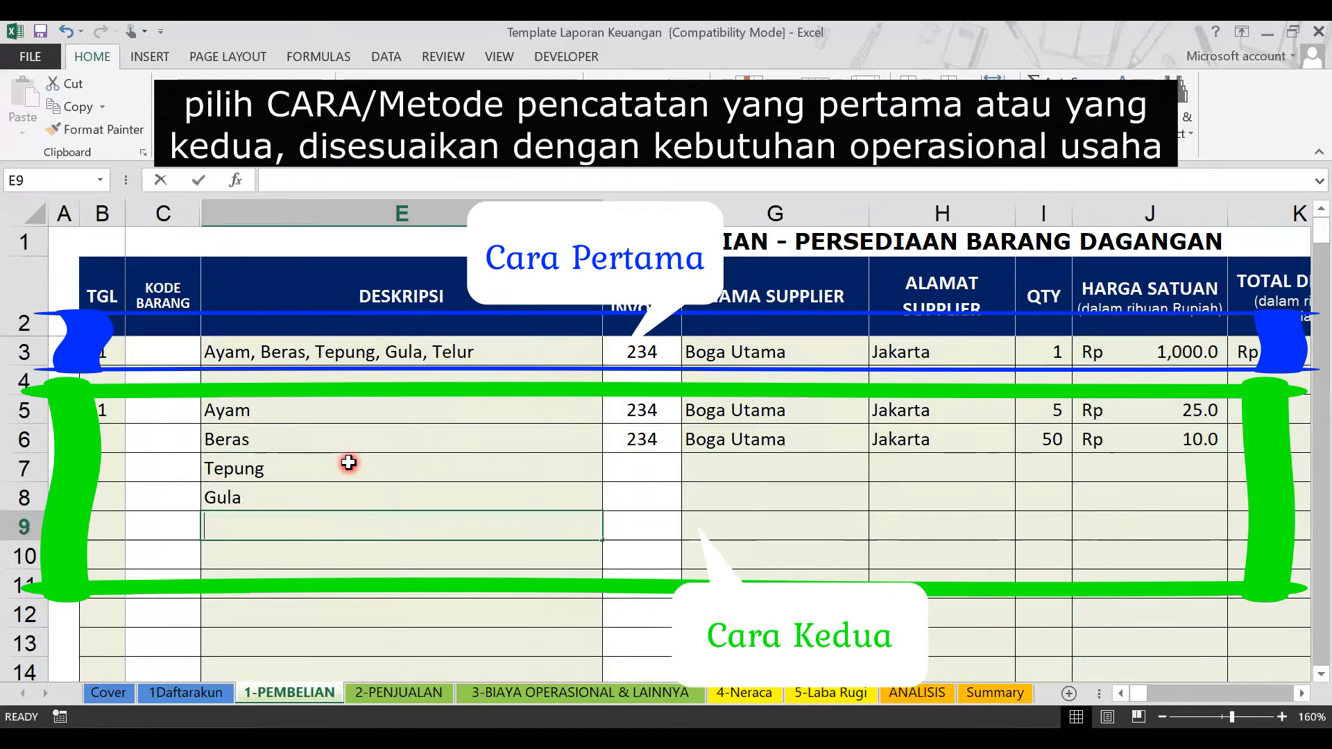
type("Telur")
Copy invoice number 234, supplier Boga Utama and address Jakarta from row 6 to rows 7 to 9.
key("Up")
key("Up")
key("Right")
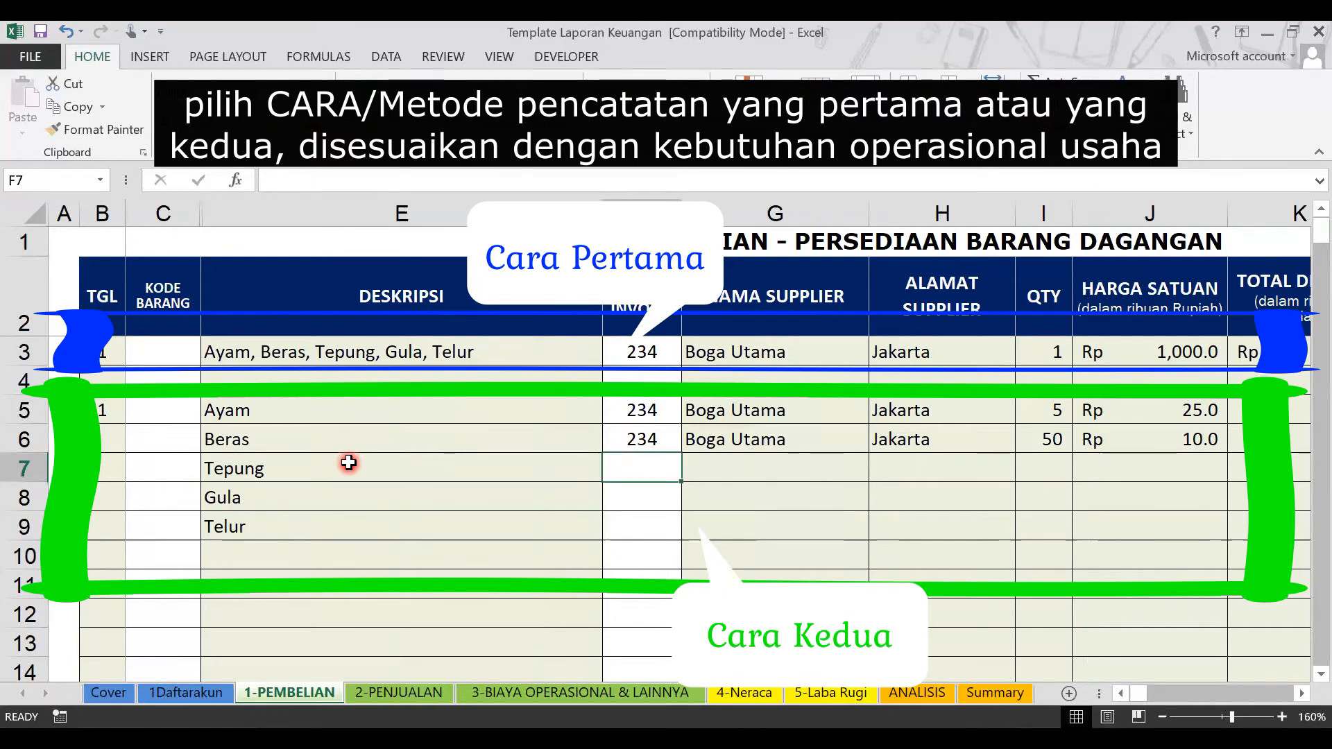
type("234")
key("Up")
key("shift+Right")
key("shift+Right")
key("ctrl+c")
key("Down")
key("shift+Down")
key("shift+Down")
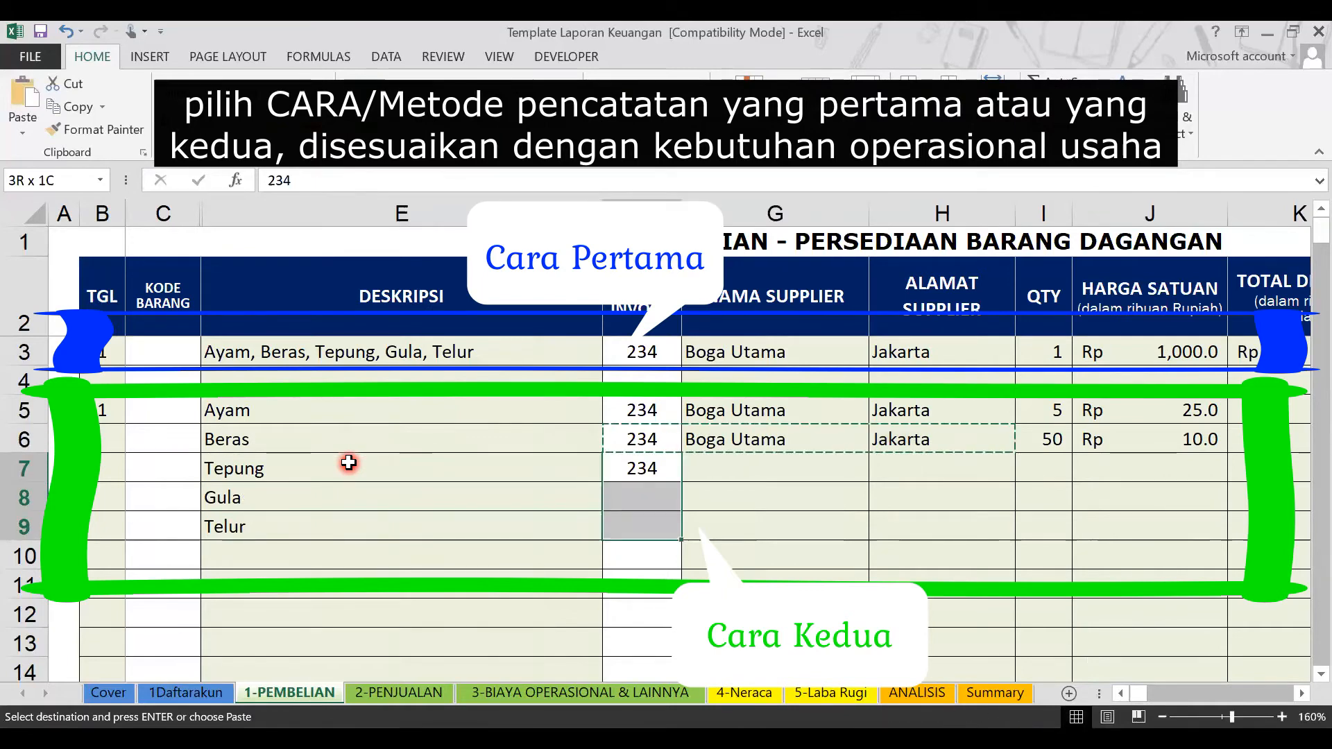
key("Return")
Enter the quantities 10 for Tepung, 5 for Gula and 5 for Telur in rows 7 to 9.
key("Right")
key("Right")
key("Right")
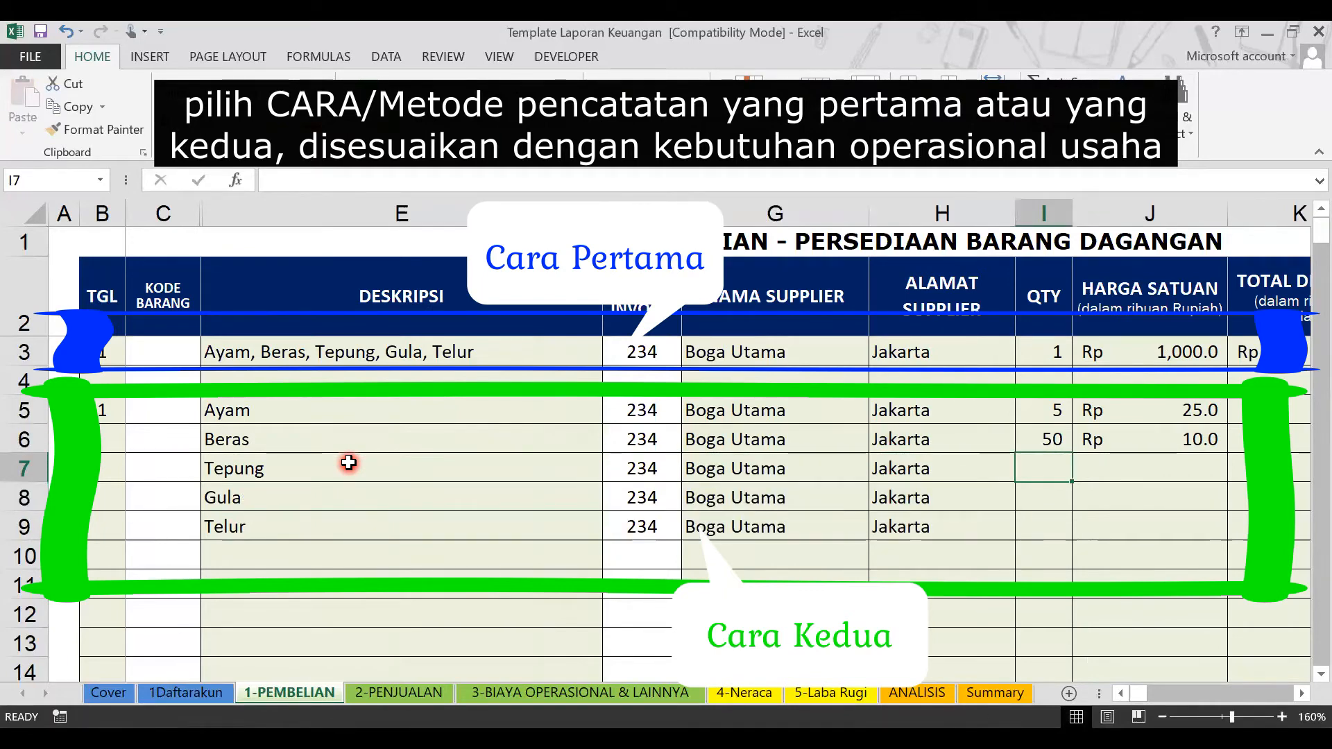
type("10")
key("Return")
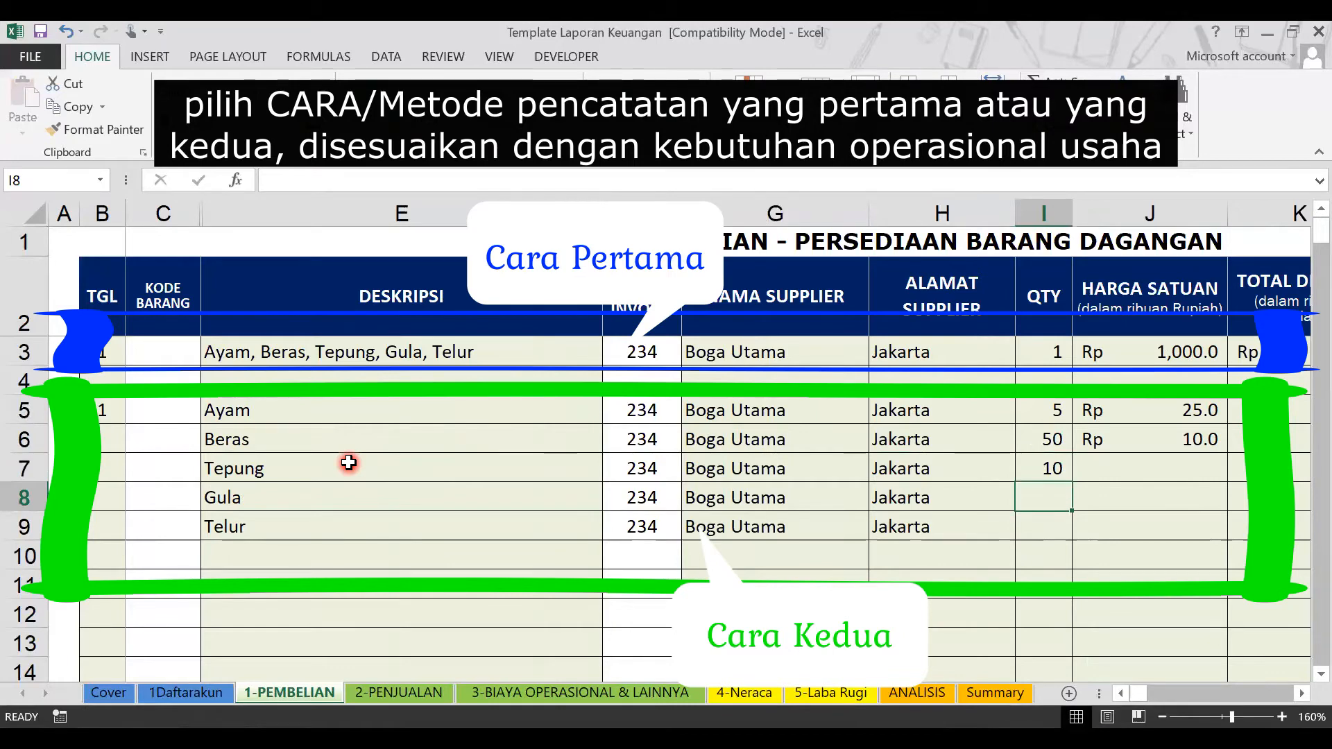
type("5")
key("Return")
type("5")
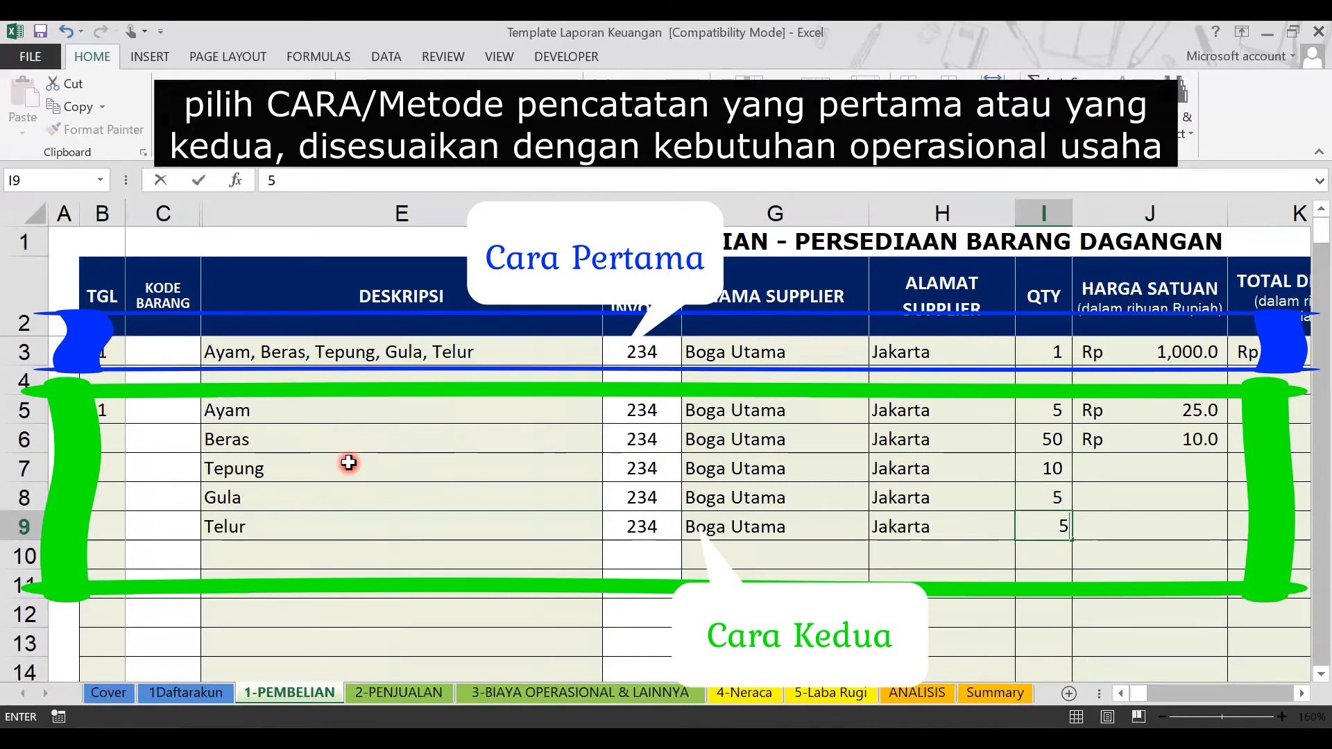
Enter the unit prices 10 for Tepung, 15 for Gula and 20 for Telur in rows 7 to 9.
key("Right")
key("Up")
key("Up")
key("Right")
key("Left")
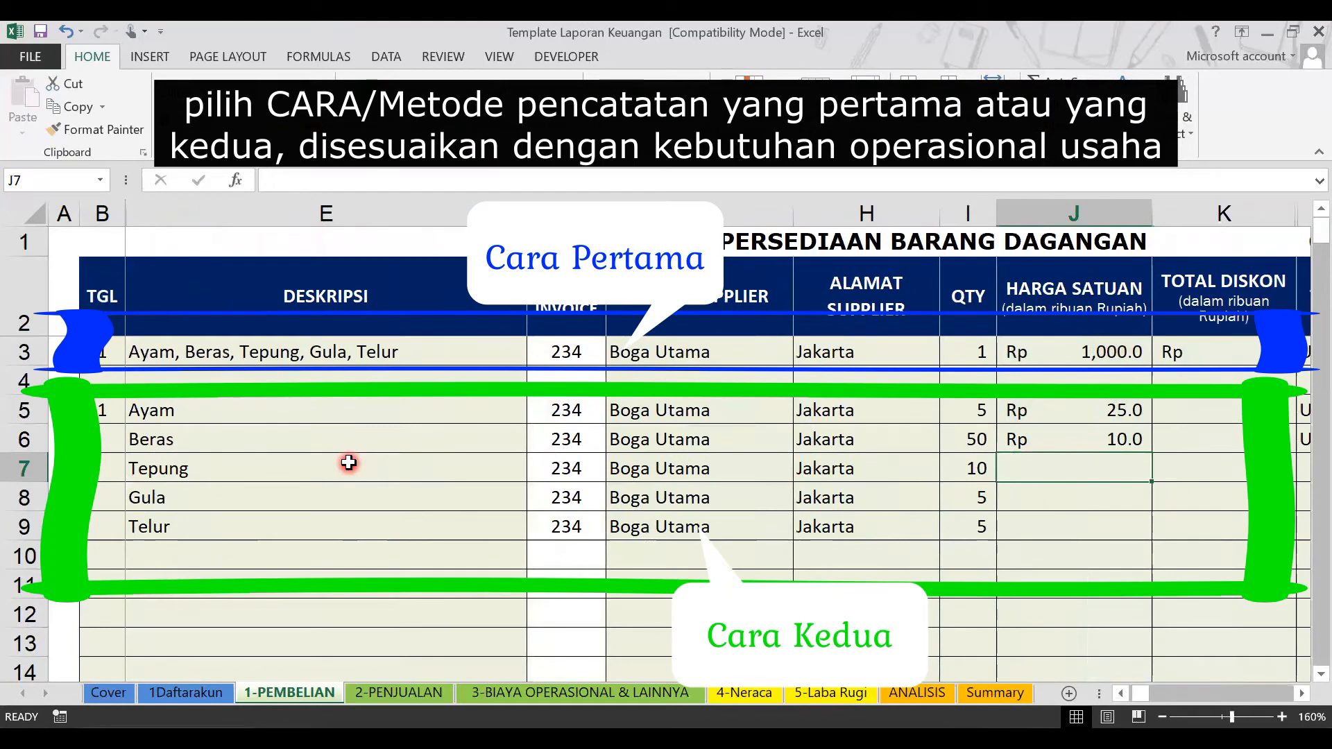
type("10")
key("Return")
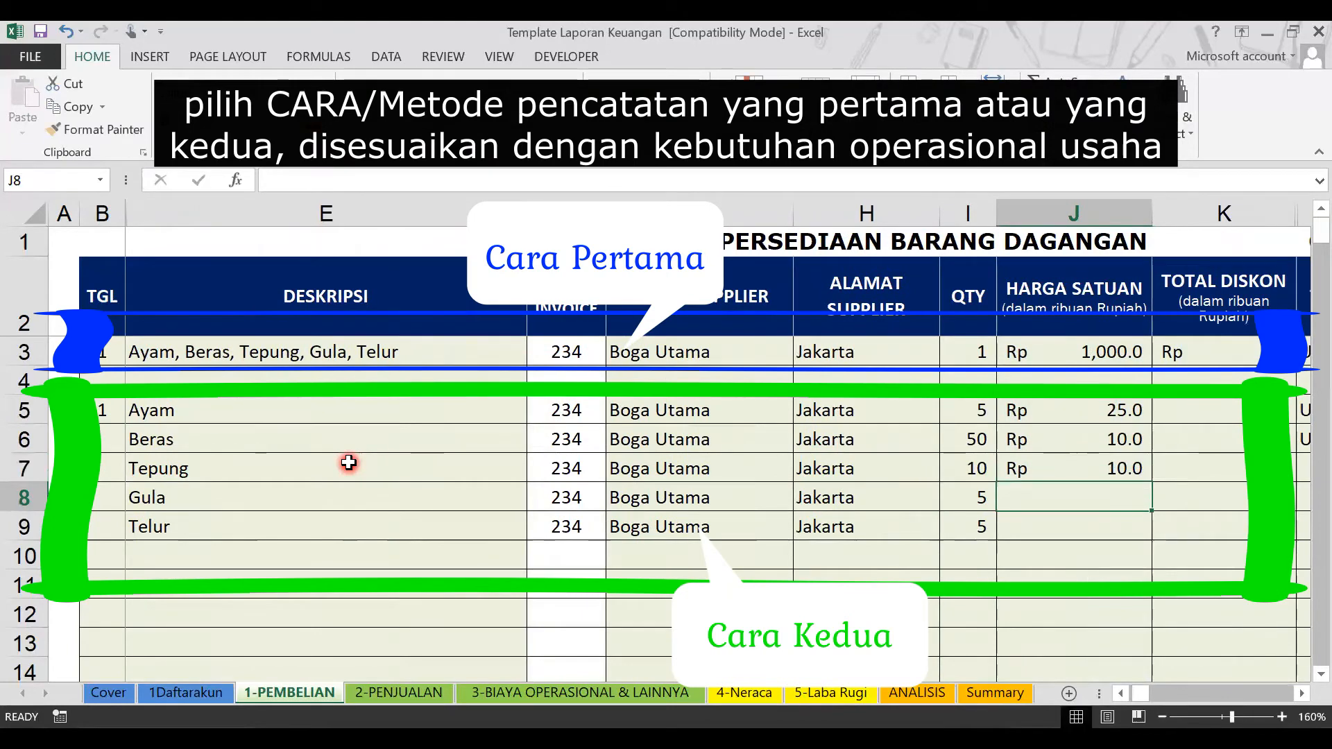
type("12")
key("Return")
key("Up")
type("15")
key("Return")
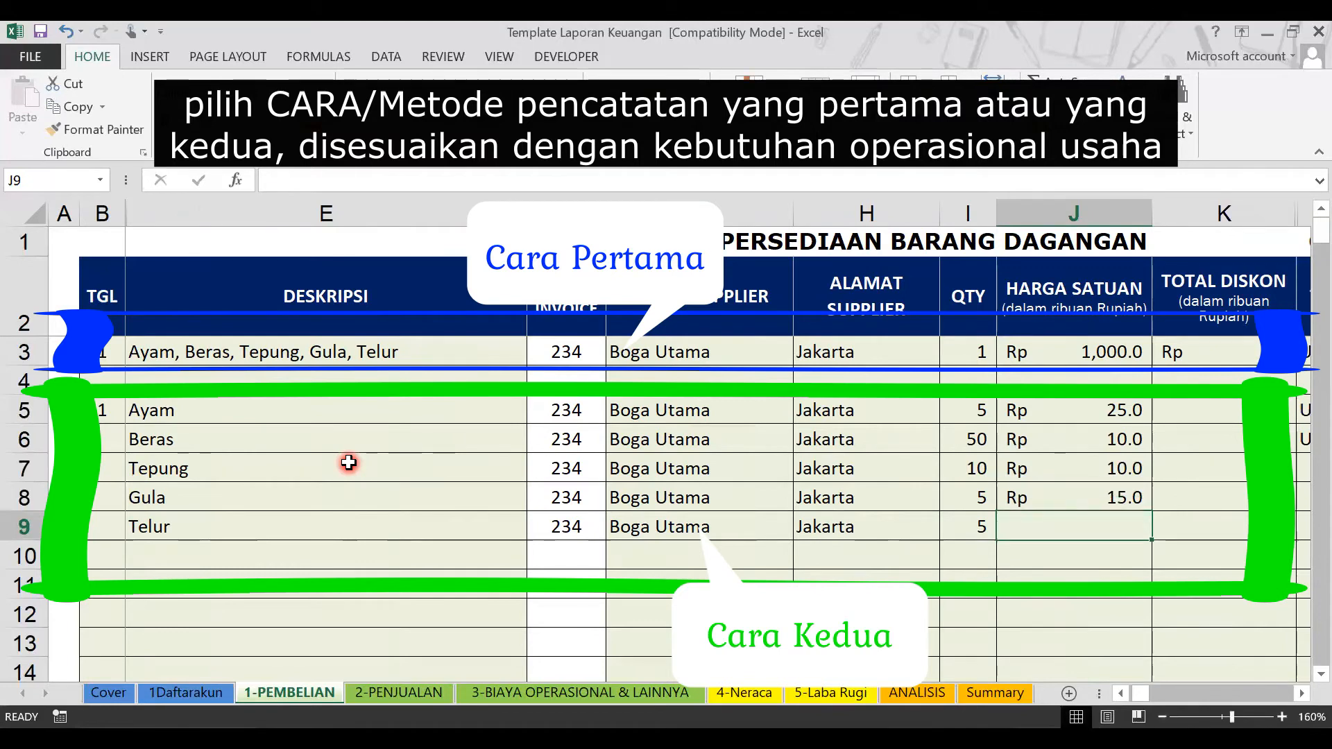
type("20")
key("Return")
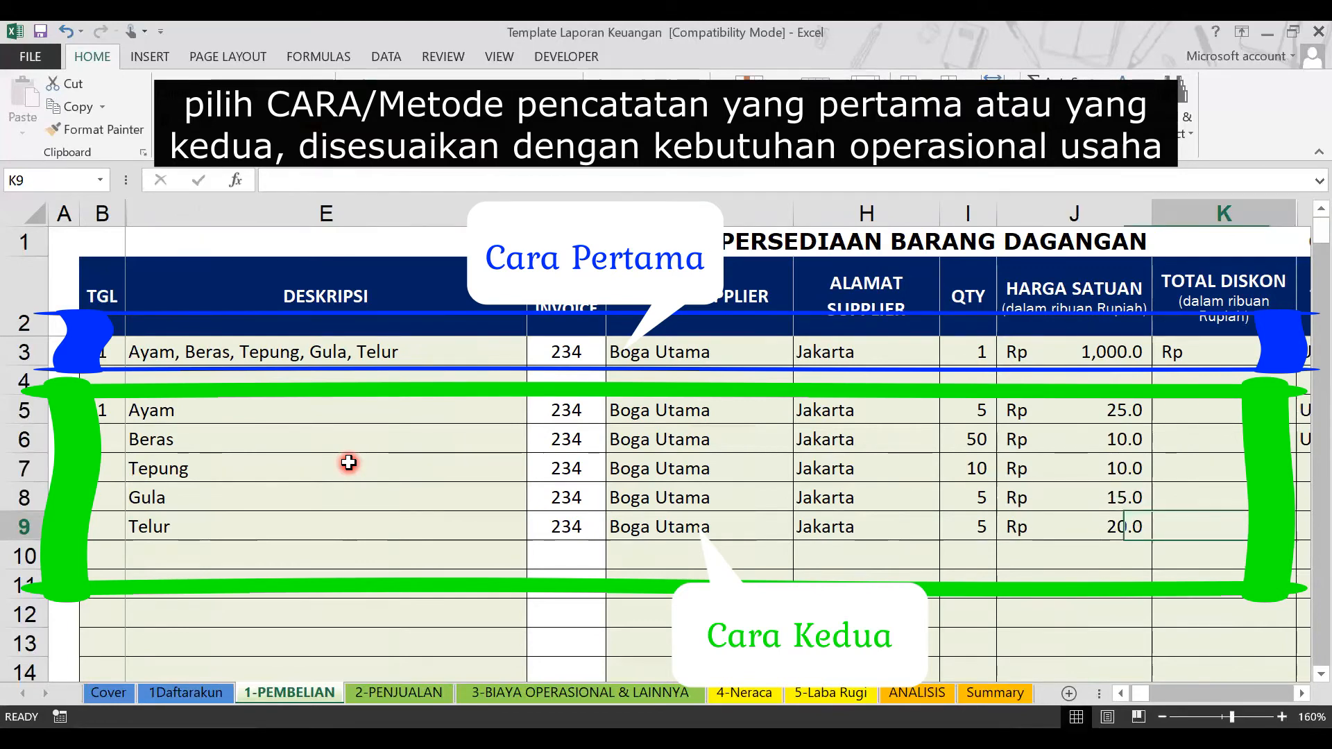
Copy the payment type Utang Dagang from row 6 to rows 7 to 9.
key("Right")
key("Right")
key("Up")
key("Up")
key("Up")
key("Up")
key("ctrl+c")
key("Down")
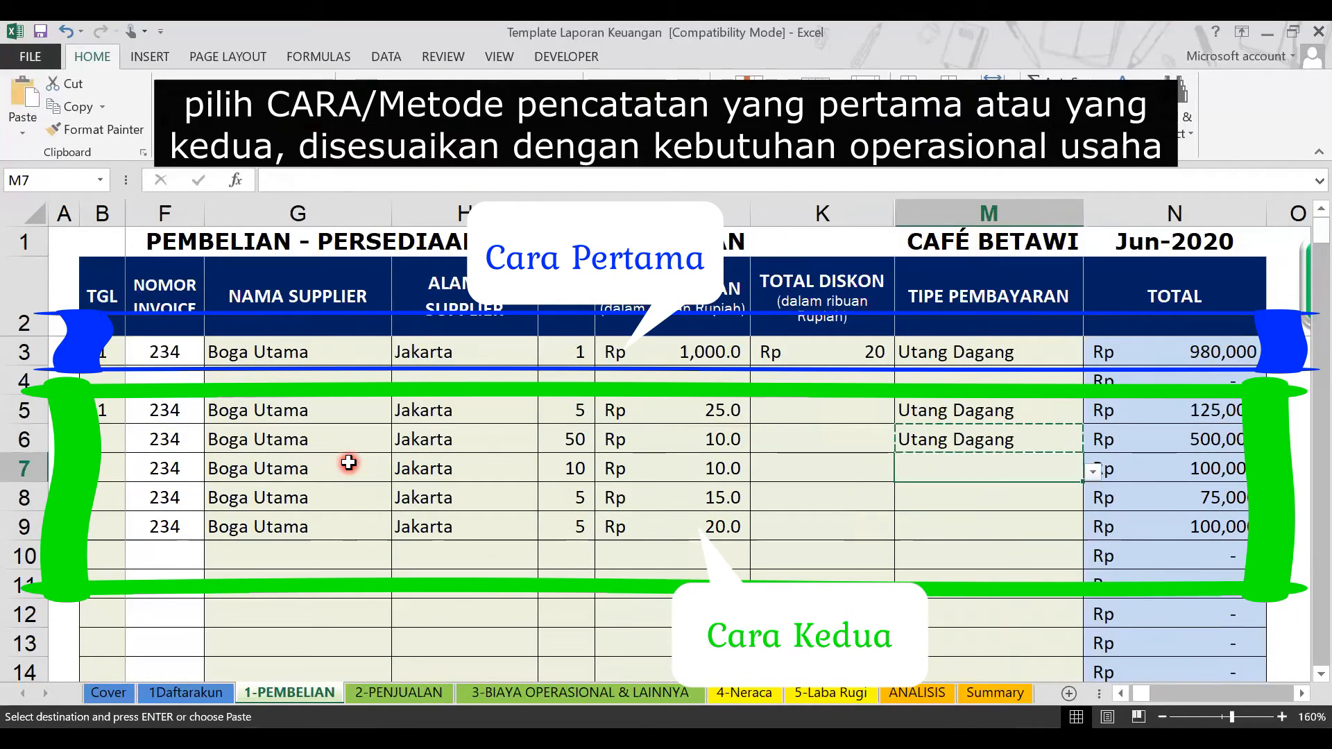
key("shift+Down")
key("shift+Down")
key("shift+Down")
key("shift+Up")
key("Return")
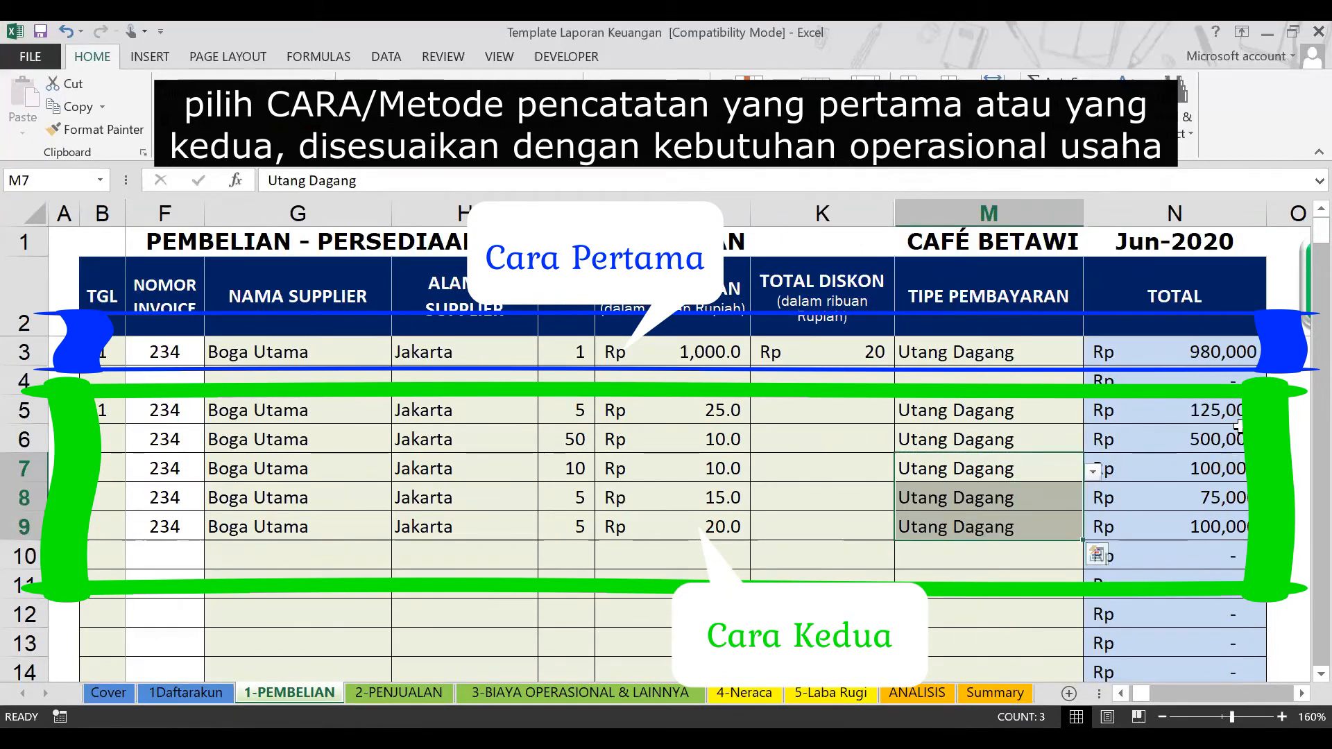
Set the Telur quantity in row 9 to 10 and check the sum of the item totals in rows 5 to 9.
left_click_drag(1220, 413, 1219, 527)
left_click(581, 529)
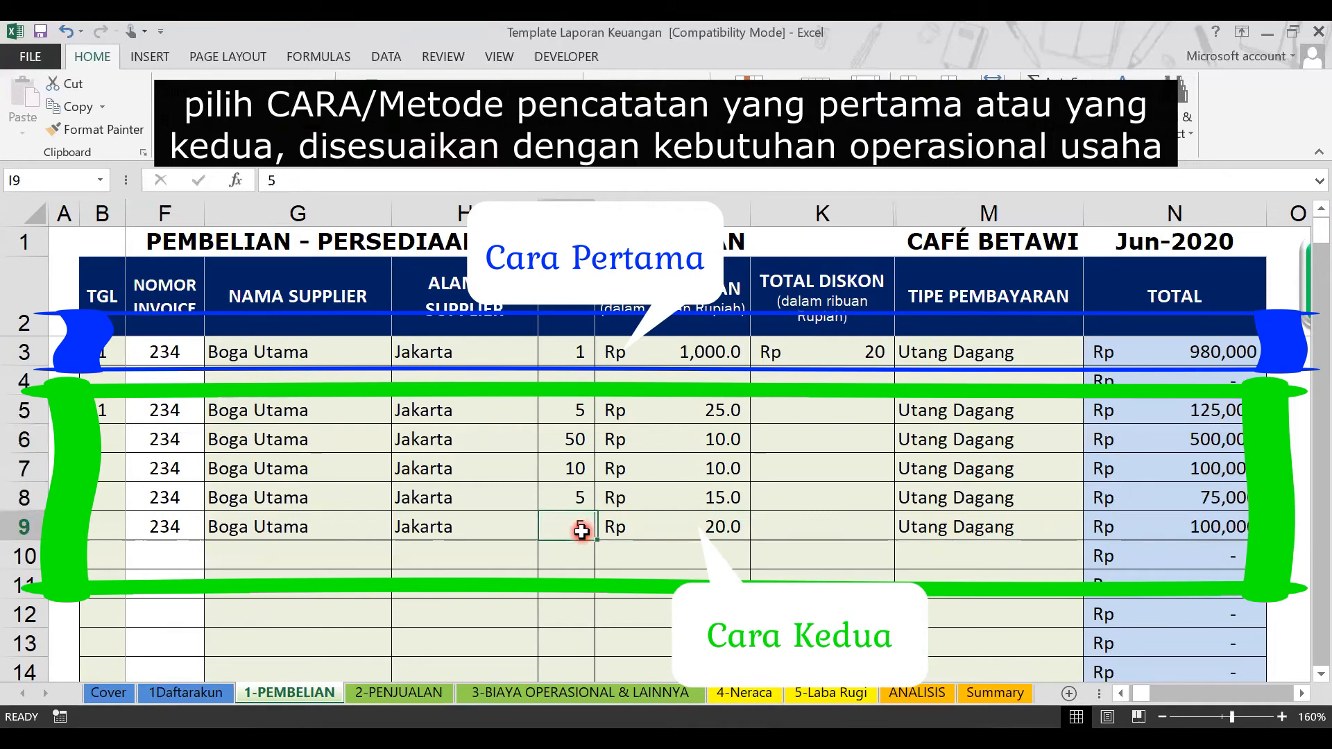
type("10")
key("Return")
left_click_drag(1220, 414, 1219, 527)
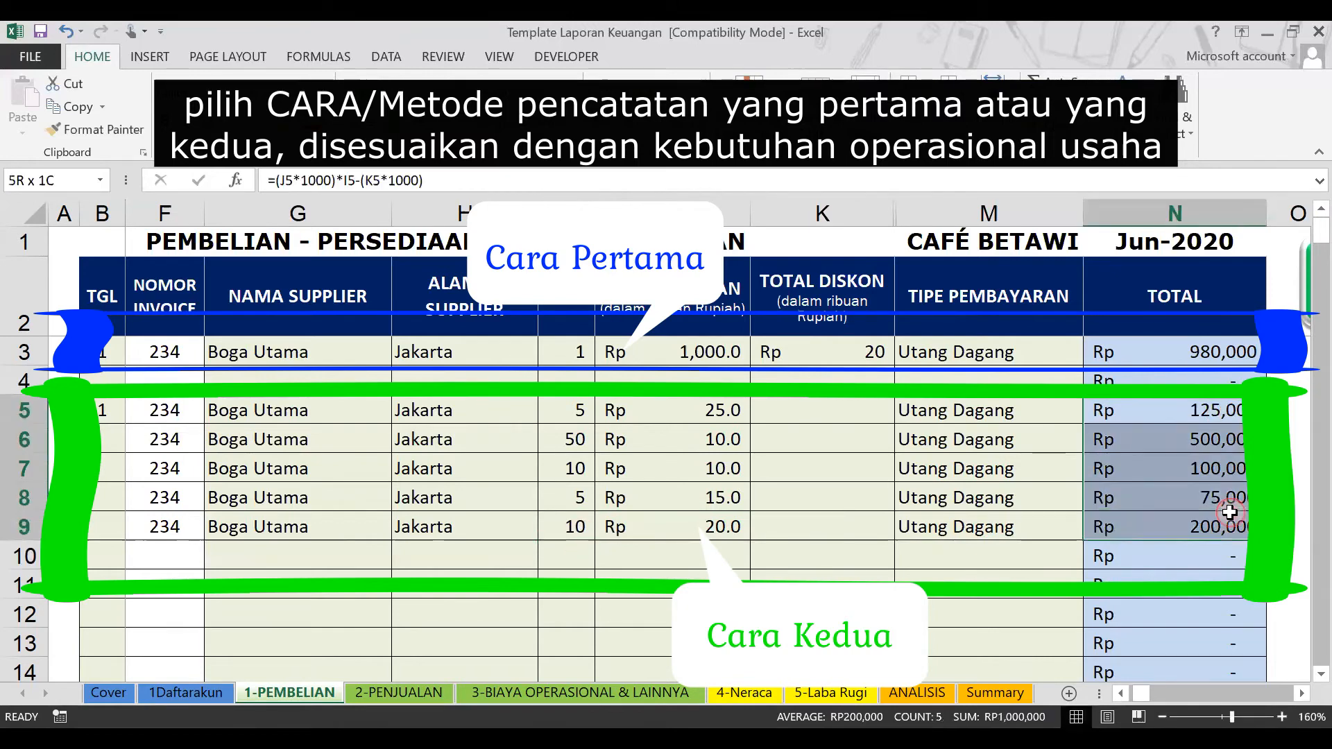
Clear the total discount in row 3 and compare its total with the sum of the item-by-item totals.
left_click(798, 356)
key("Delete")
left_click(713, 364)
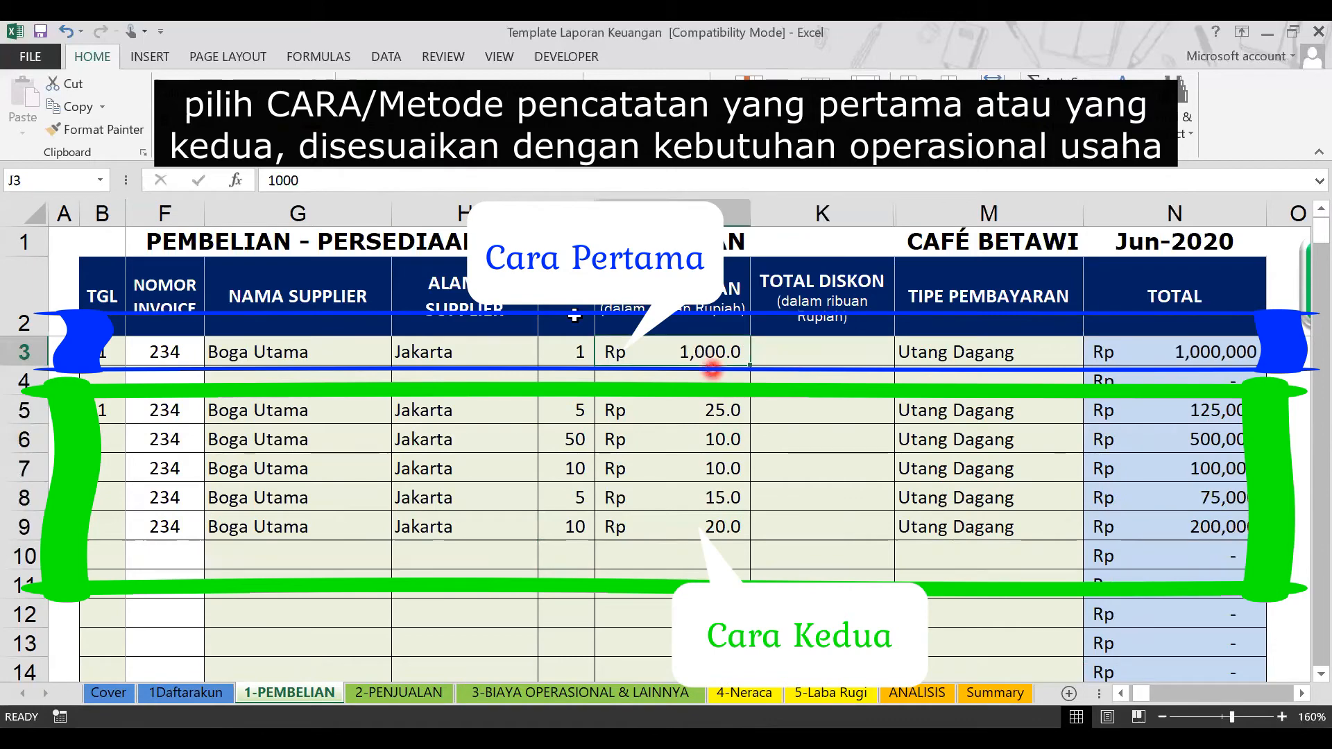
left_click_drag(1226, 409, 1218, 550)
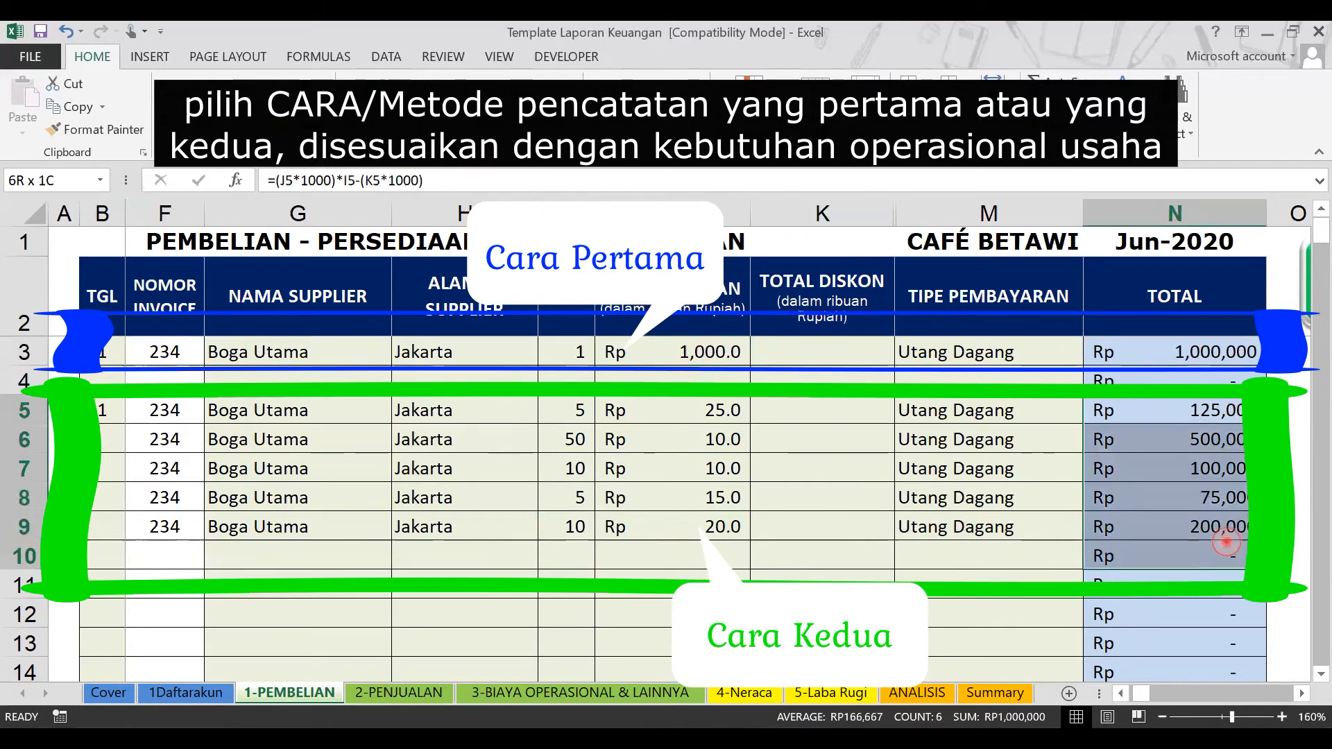
Review the combined purchase entry in row 3, from its description to the unit price and discount.
left_click(788, 378)
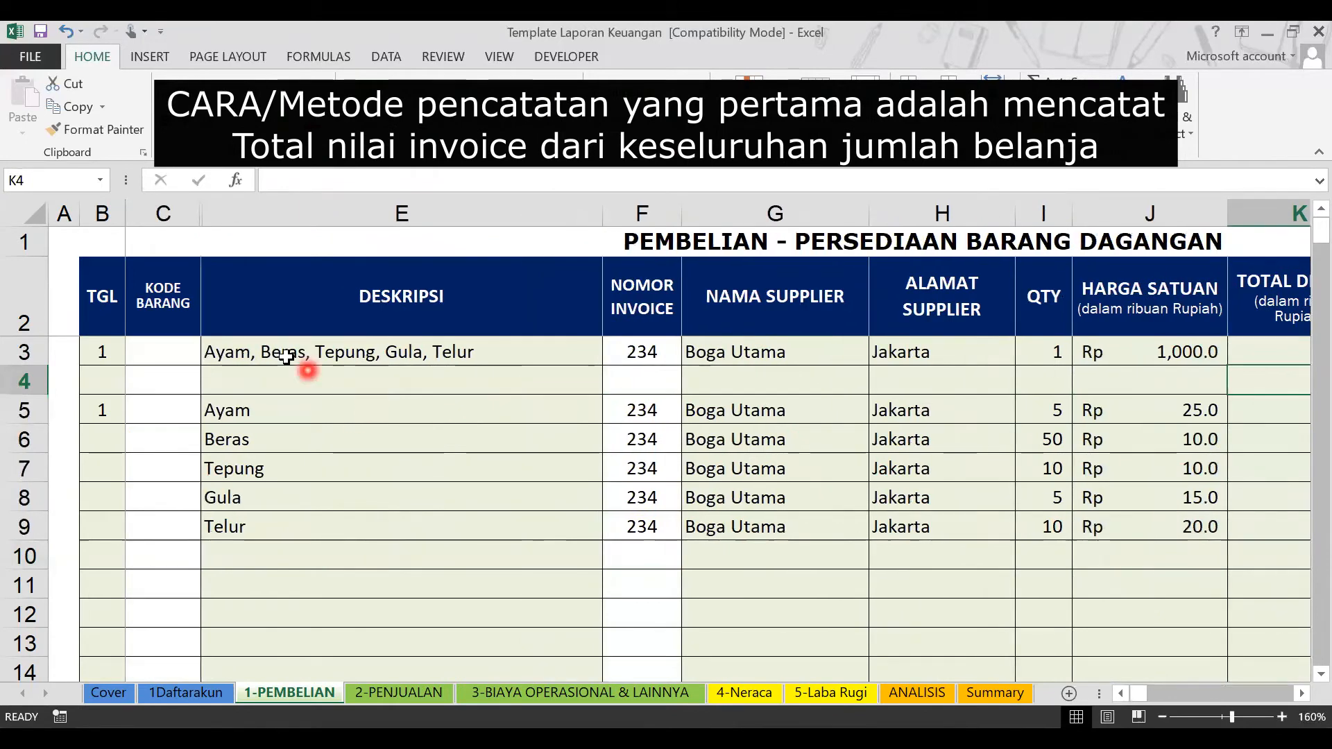
left_click(20, 352)
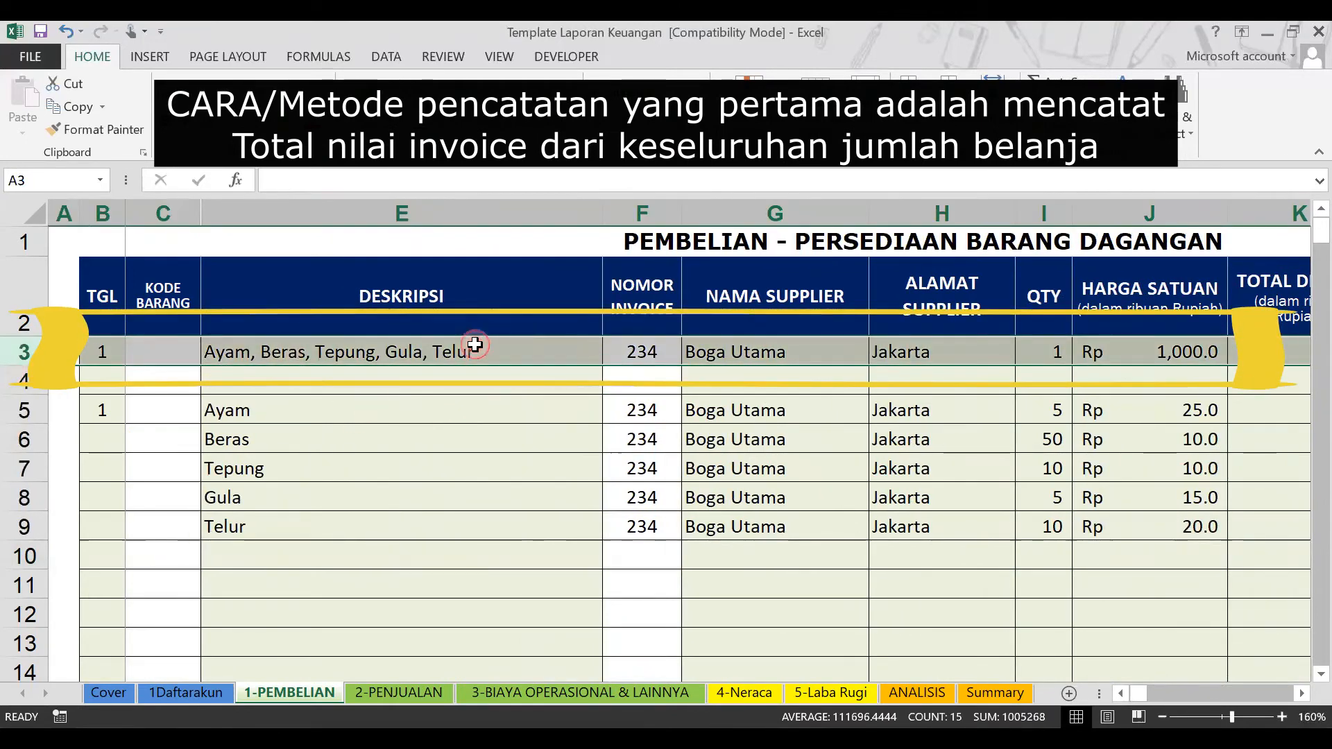
left_click_drag(474, 345, 1238, 352)
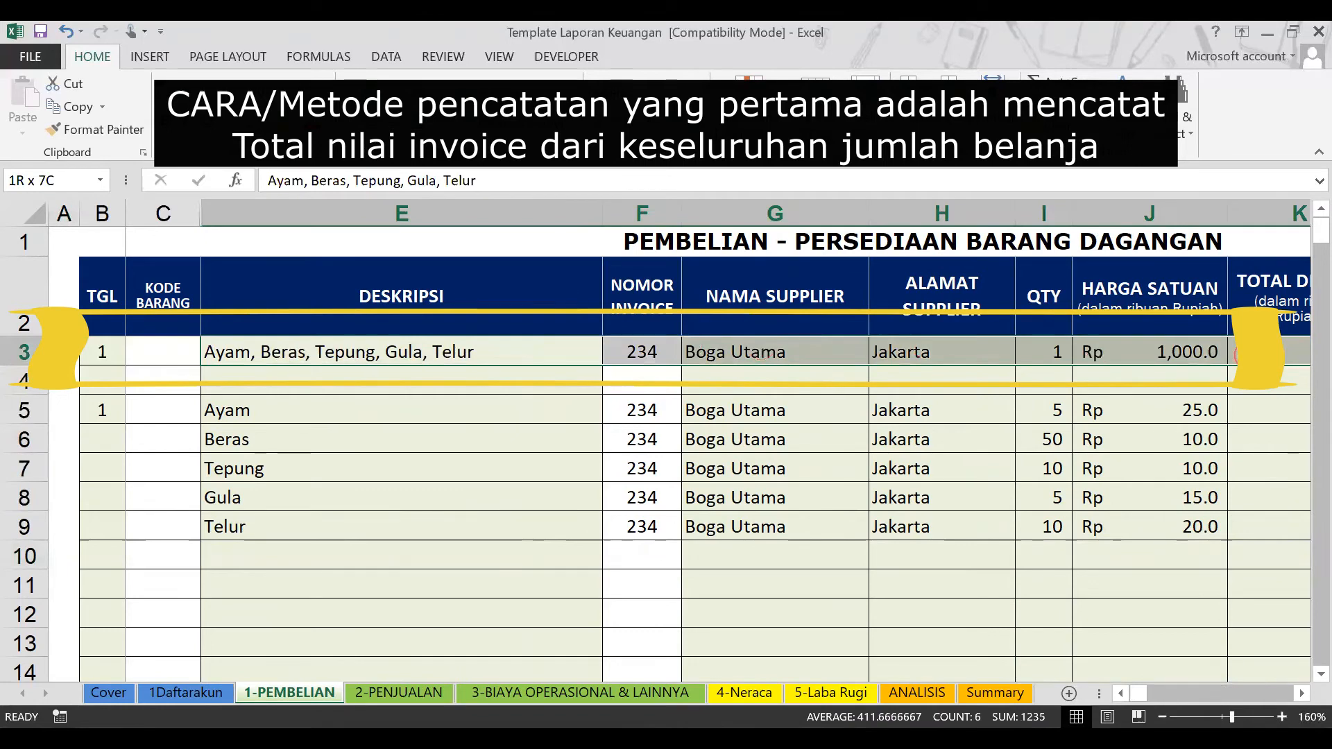
left_click(1164, 354)
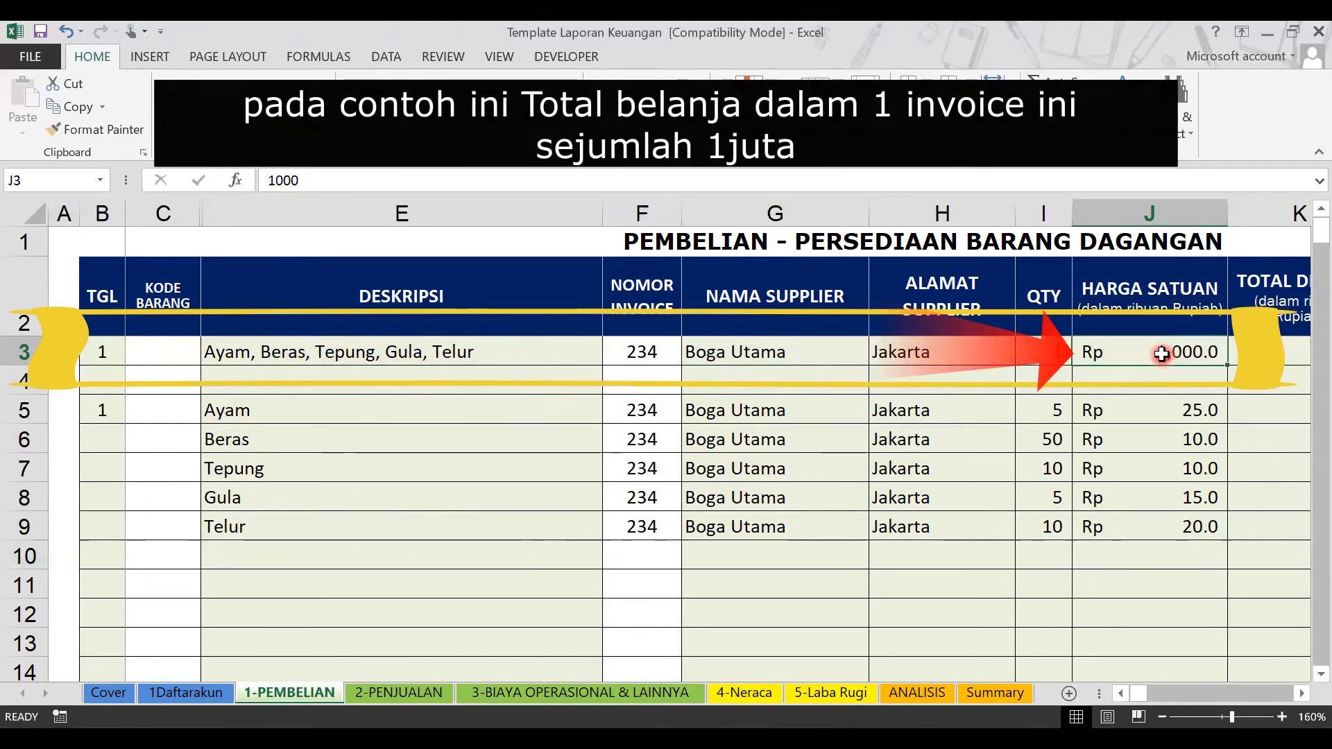
key("Right")
scroll(1144, 364, "up", 1)
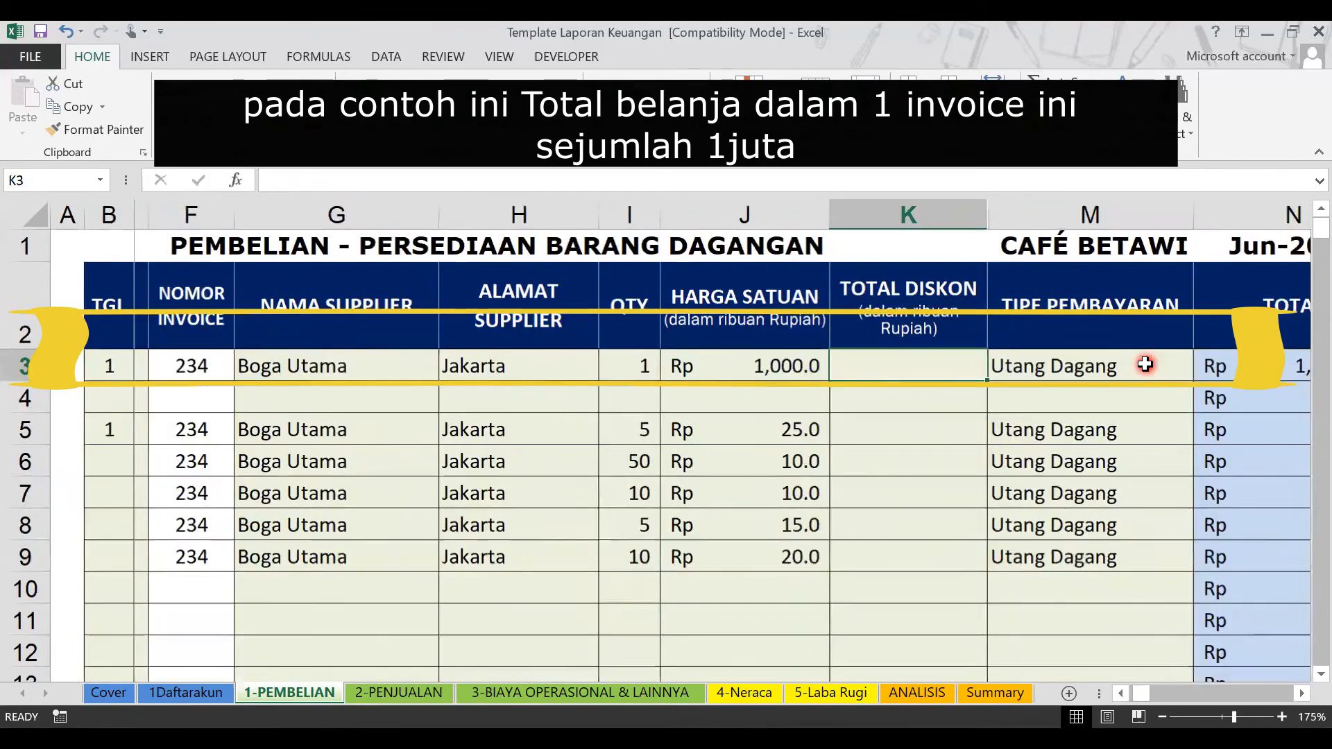
Review the item-by-item purchase entries in rows 5 to 9, from the descriptions to the quantities and unit prices.
left_click(1062, 372)
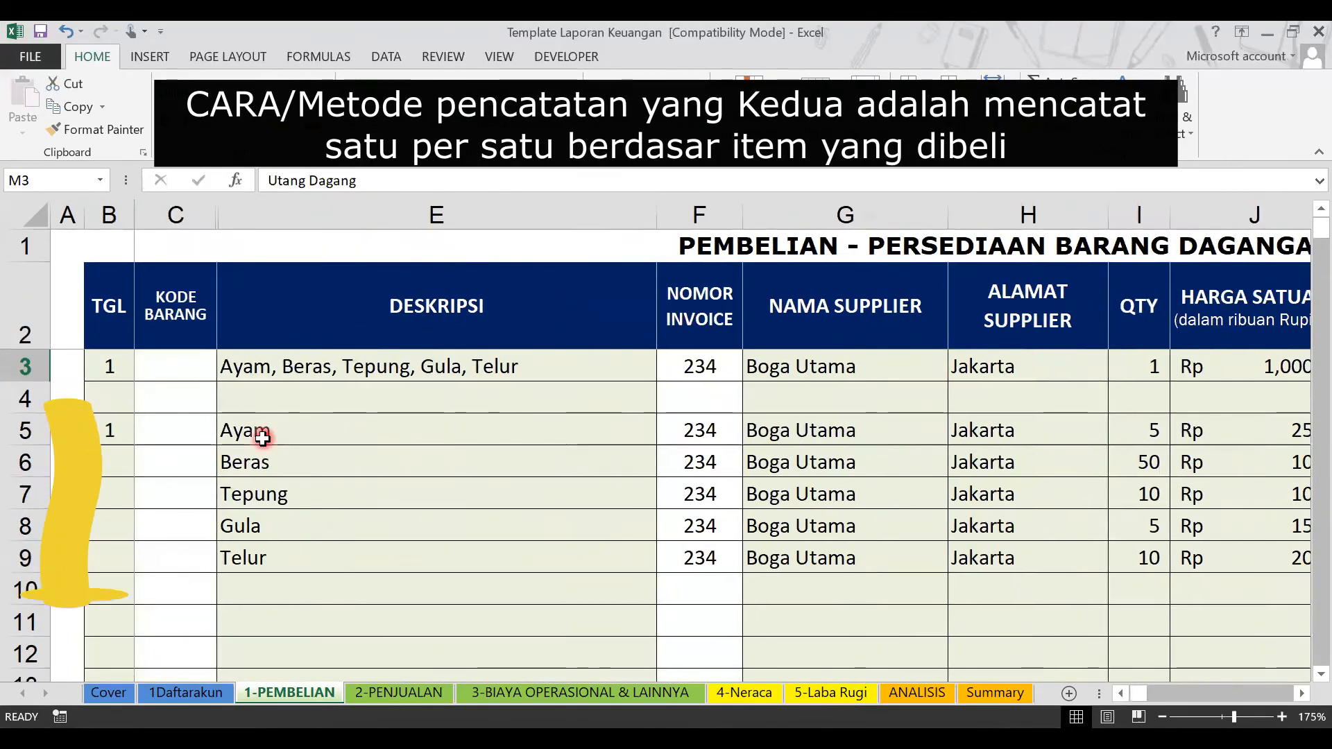
left_click_drag(258, 434, 272, 541)
left_click_drag(340, 428, 348, 555)
left_click_drag(734, 430, 1168, 542)
left_click(1230, 539)
Clear the descriptions, invoice numbers, supplier names, supplier addresses and quantities of the item-by-item entries in rows 5 to 9.
left_click_drag(270, 427, 278, 555)
key("Delete")
left_click_drag(671, 424, 692, 557)
key("Delete")
left_click_drag(811, 426, 842, 556)
key("Delete")
left_click_drag(996, 430, 1026, 556)
key("Delete")
left_click_drag(1143, 431, 1144, 555)
key("Delete")
Clear the remaining unit prices and payment types in rows 5 to 9 and the date in row 5.
left_click_drag(1225, 426, 1236, 577)
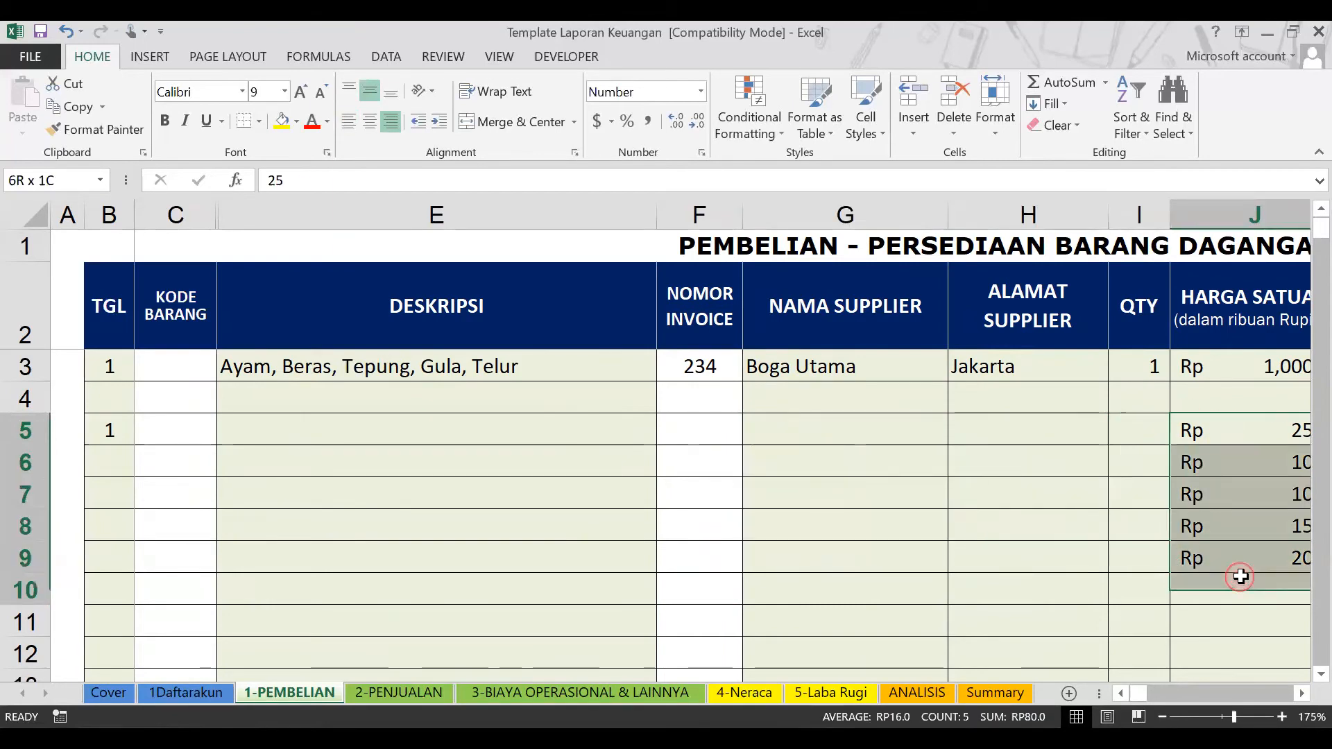
key("Delete")
key("Right")
left_click_drag(1123, 444, 1125, 590)
key("Delete")
scroll(134, 446, "left", 3)
left_click(113, 425)
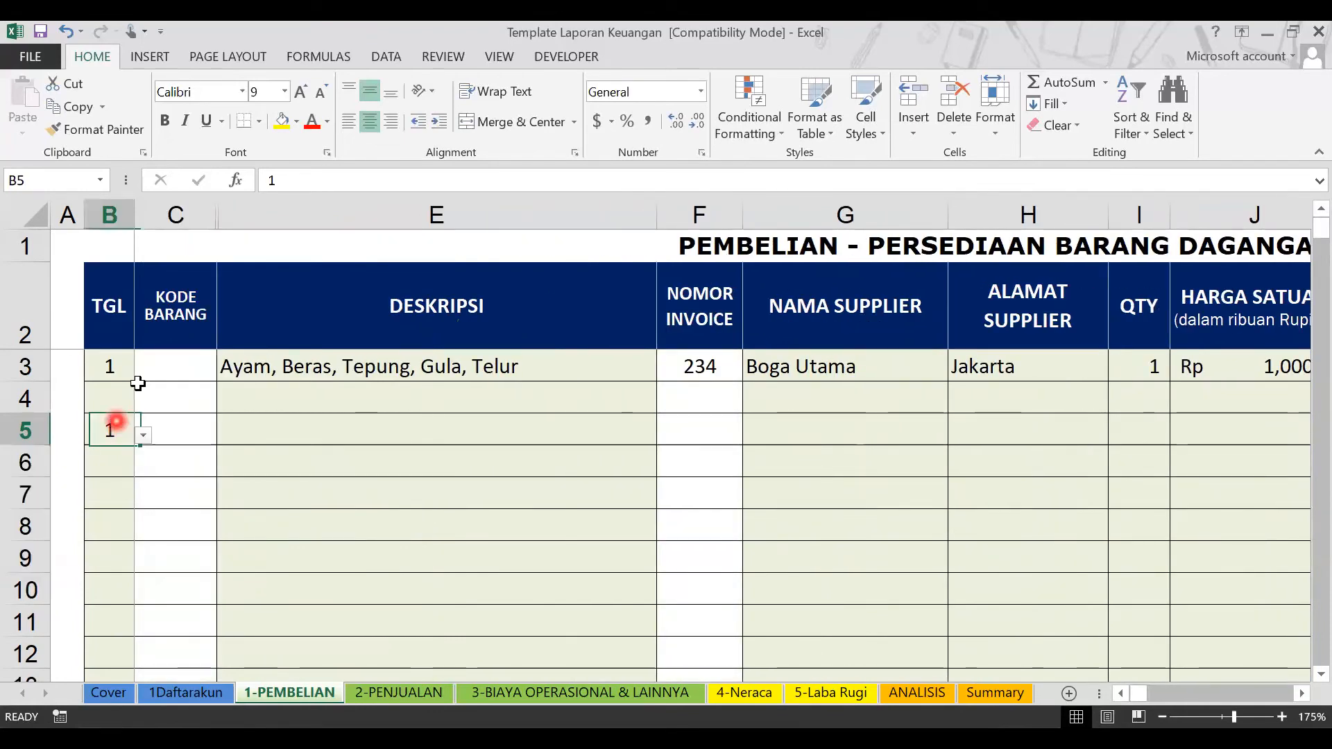
key("Delete")
Review the remaining combined purchase entry in row 3, from the supplier name to the payment type and total.
left_click(288, 368)
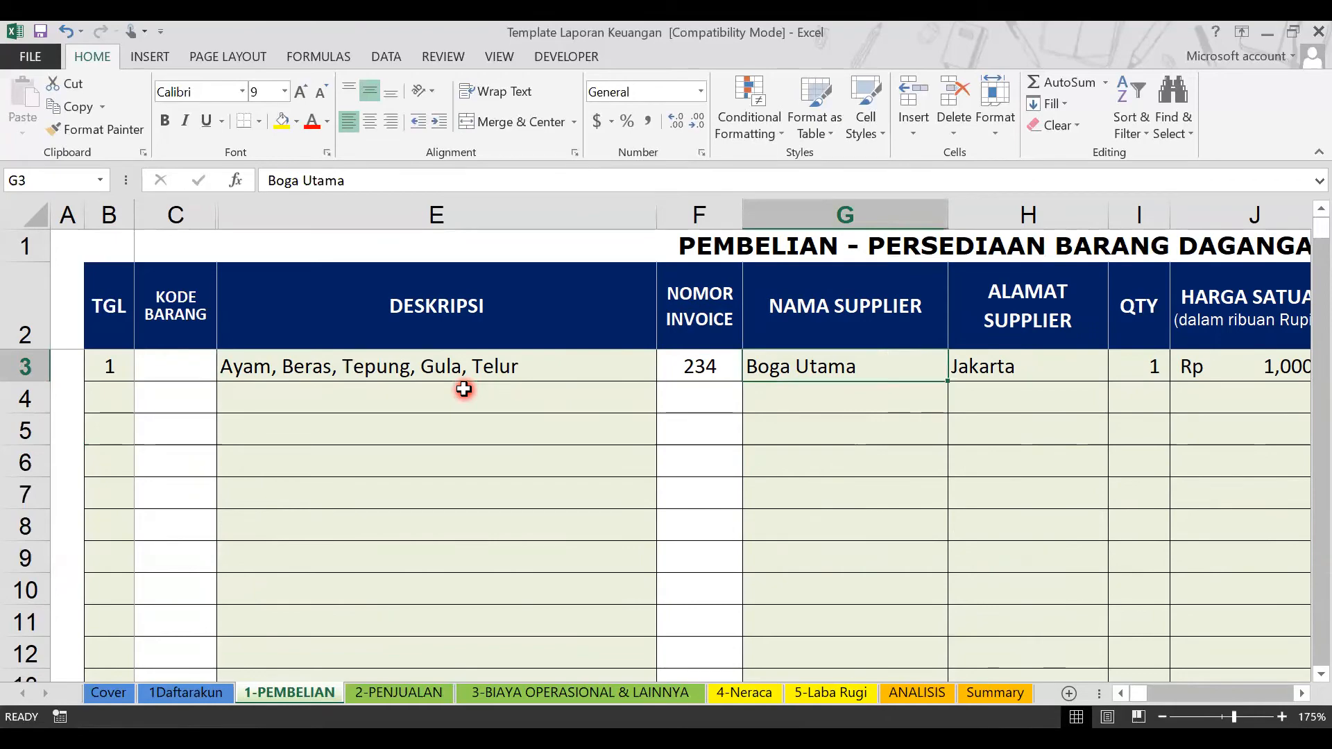
key("Right")
key("Right")
key("Right")
key("Right")
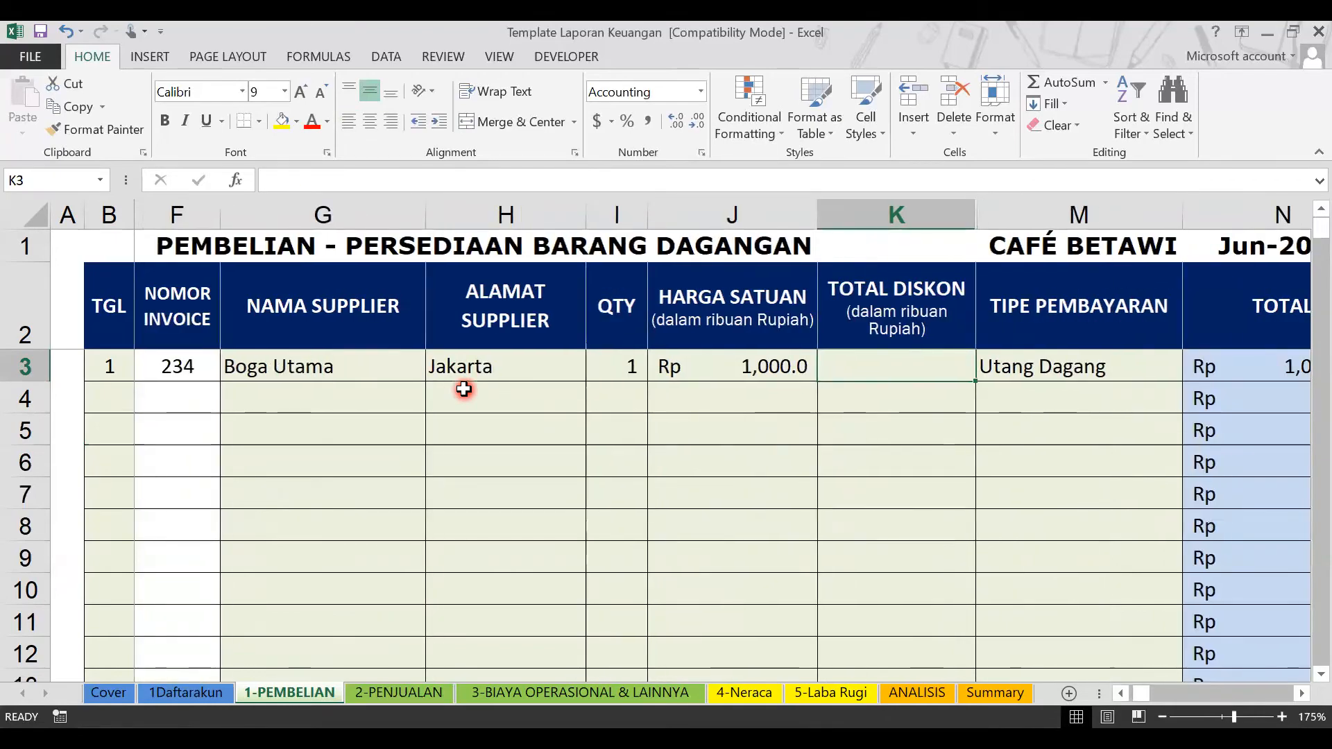
key("Right")
key("Right")
key("Left")
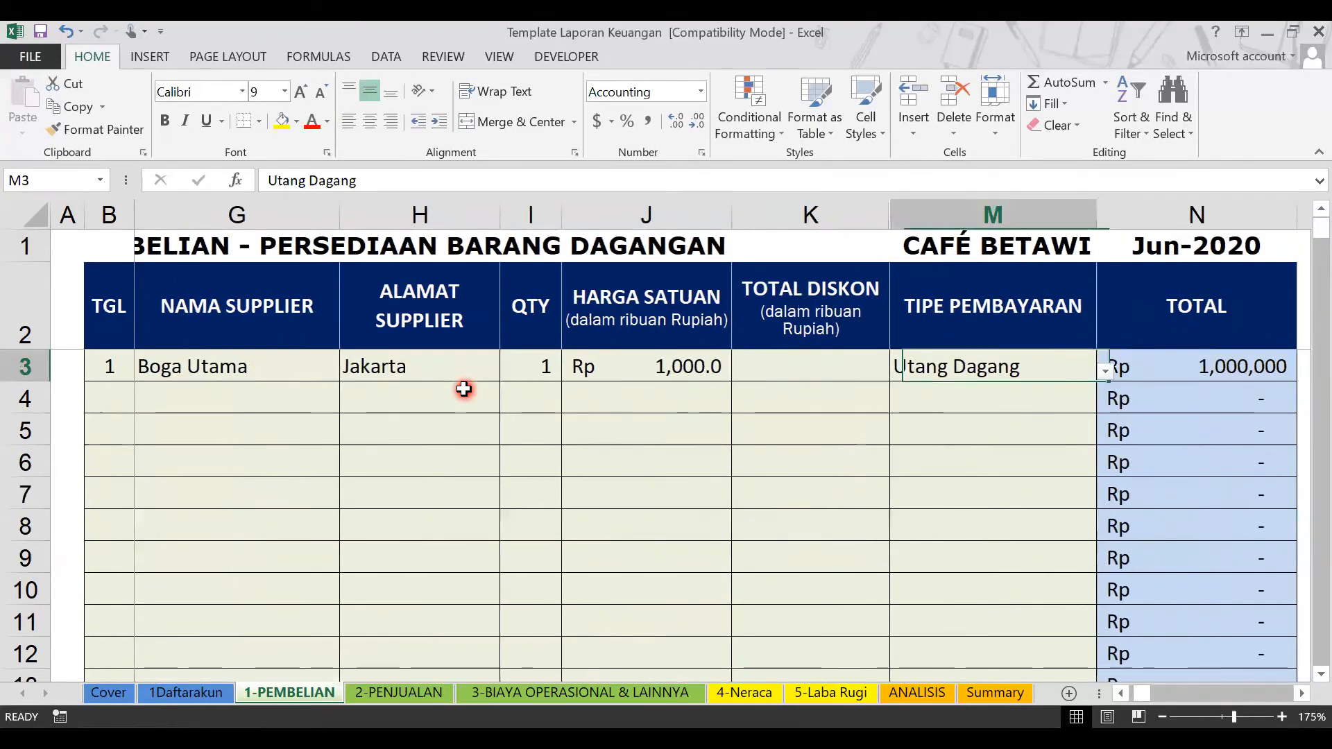
Set the date of the next purchase entry in row 4 to 1.
key("Home")
key("Left")
key("Left")
key("Down")
key("Right")
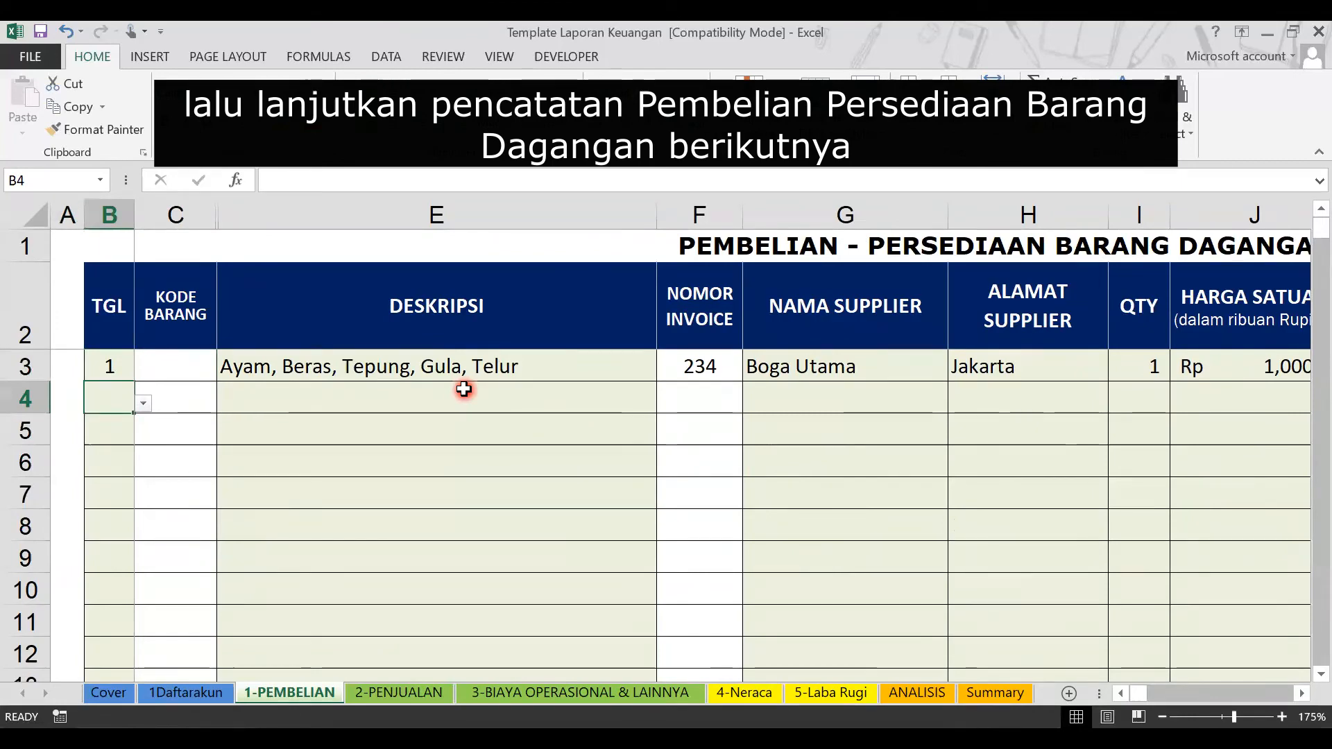
type("1")
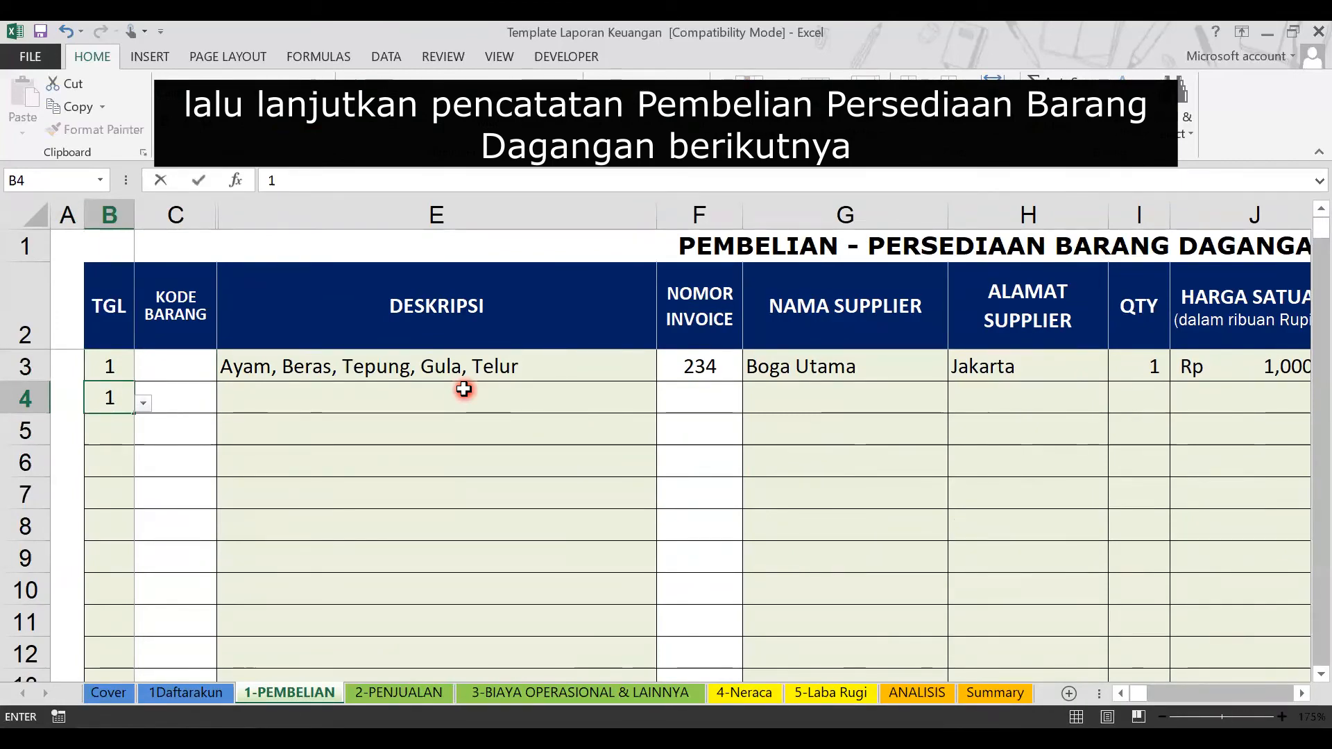
key("Escape")
left_click(142, 403)
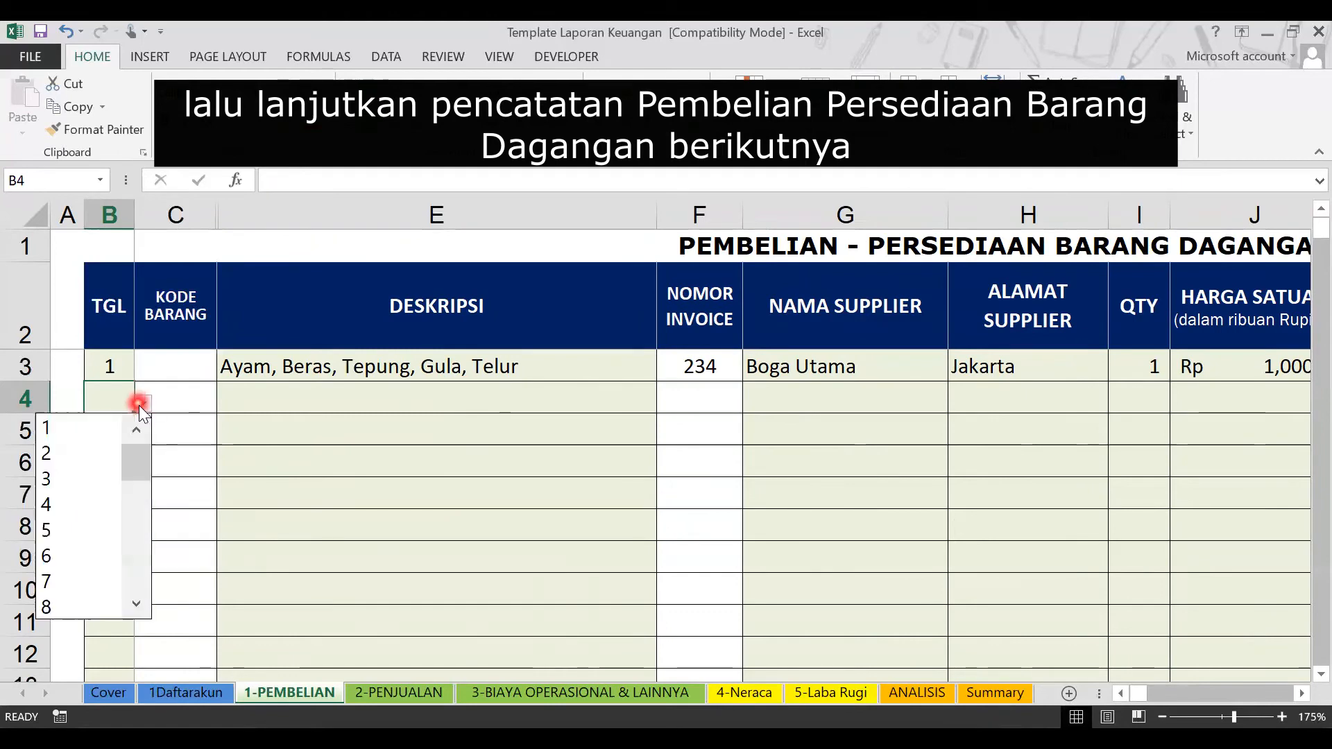
left_click(82, 429)
Enter the description "Air Galon, Bawang merah, Bawang Putih" in row 4, leaving the invoice number empty.
left_click(400, 389)
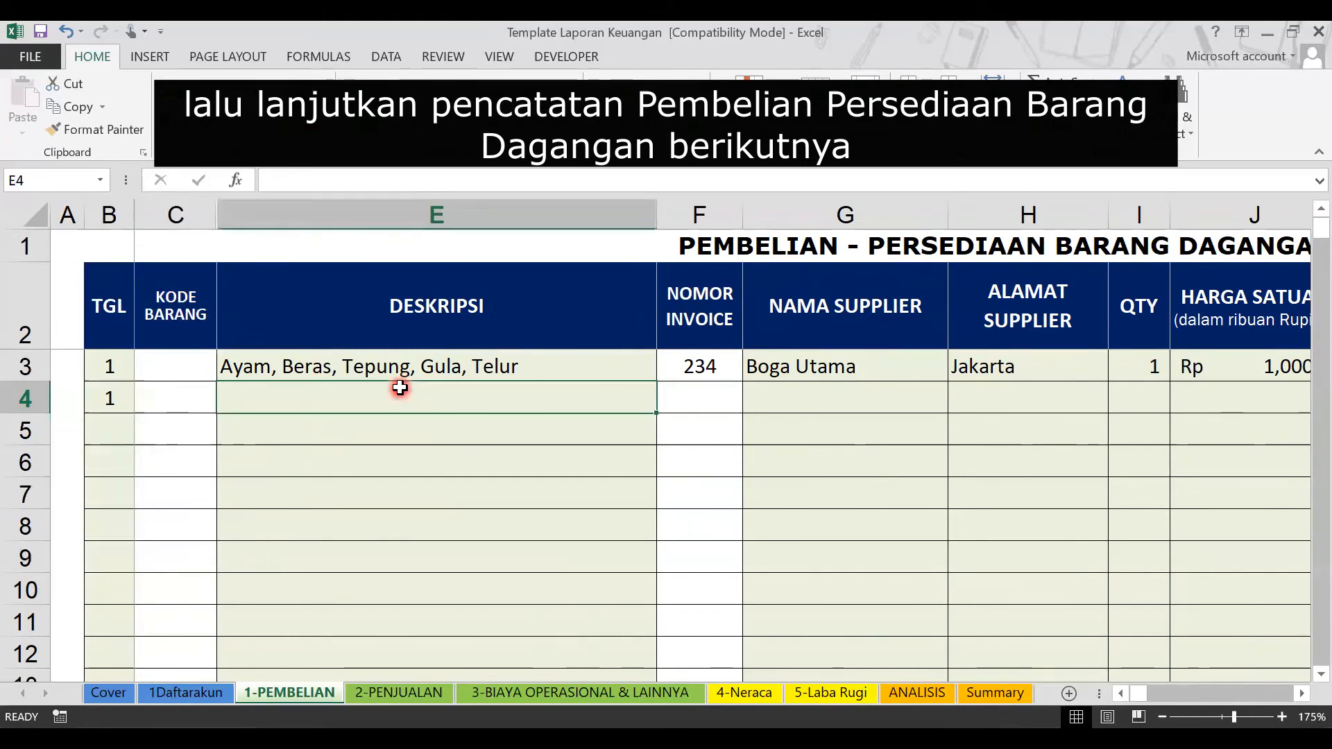
type("Air GA")
key("BackSpace")
type("alon, ")
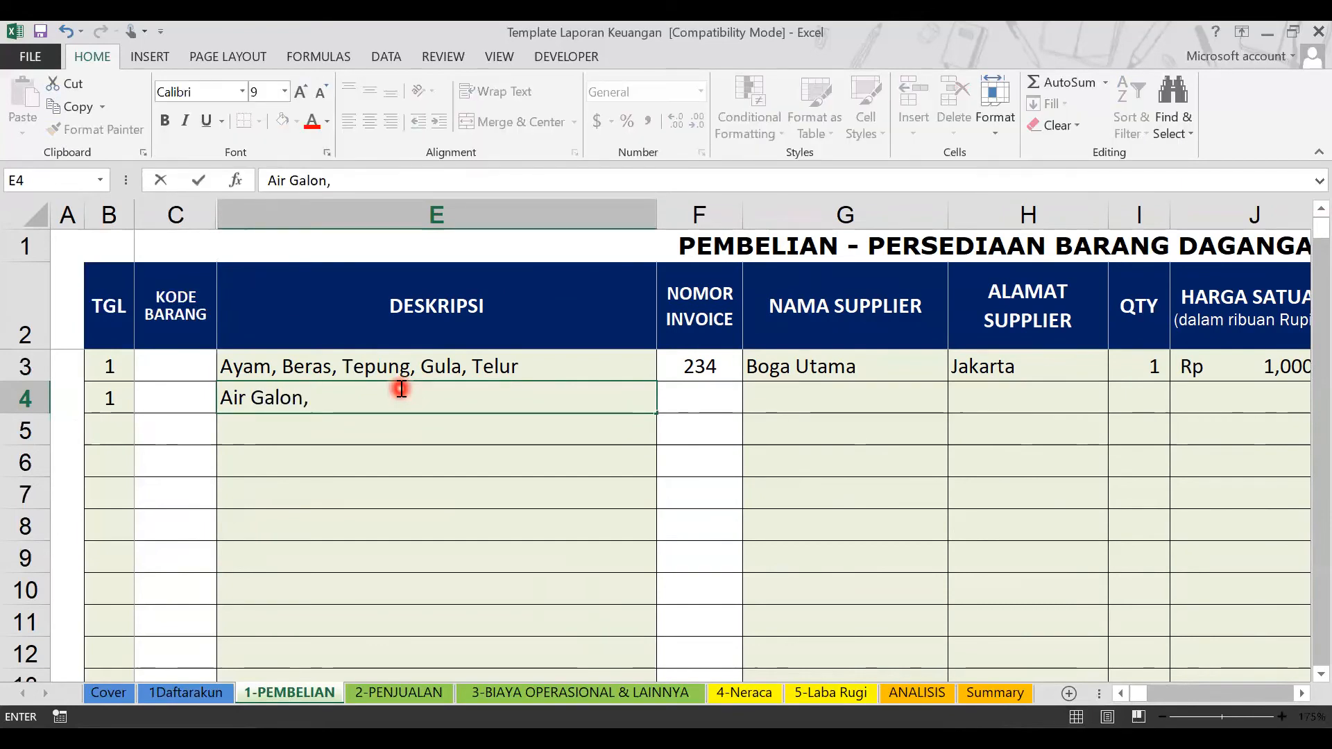
type("Bawang merah, Bawang")
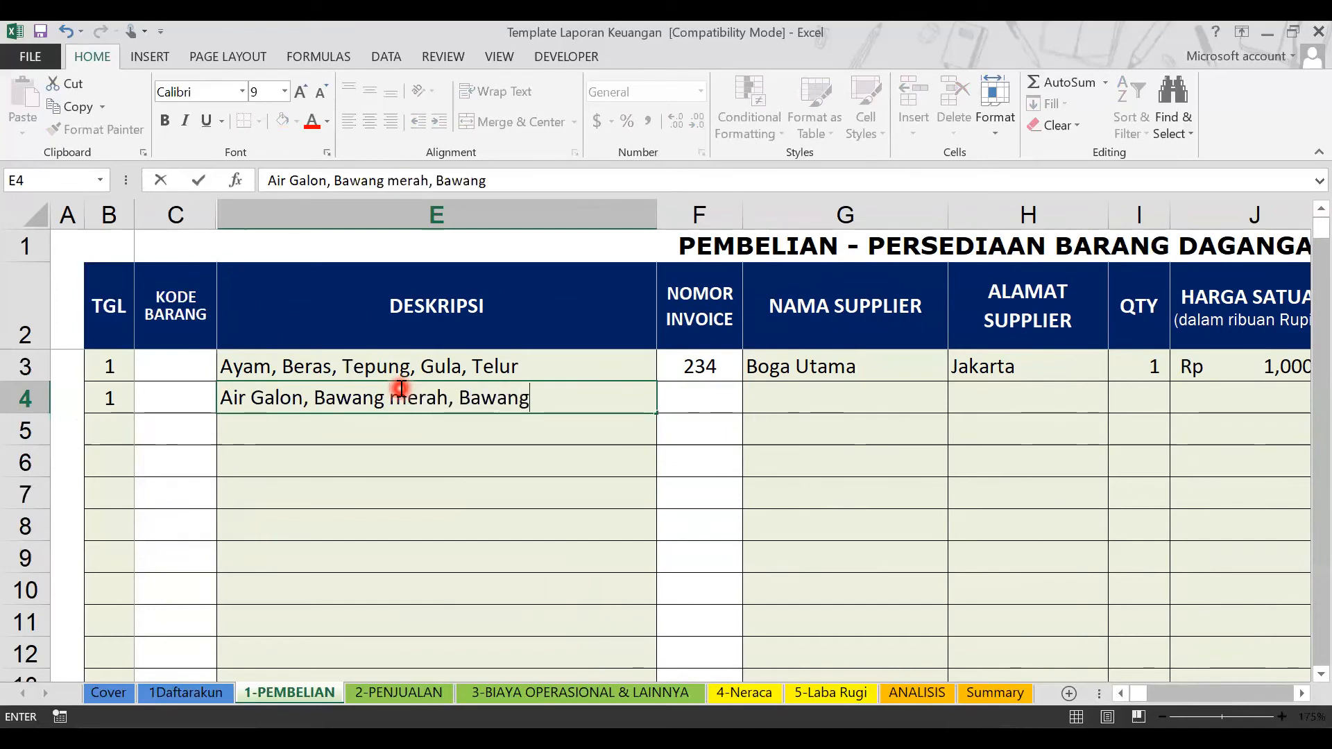
type(" [")
type("Pu")
key("Tab")
key("Tab")
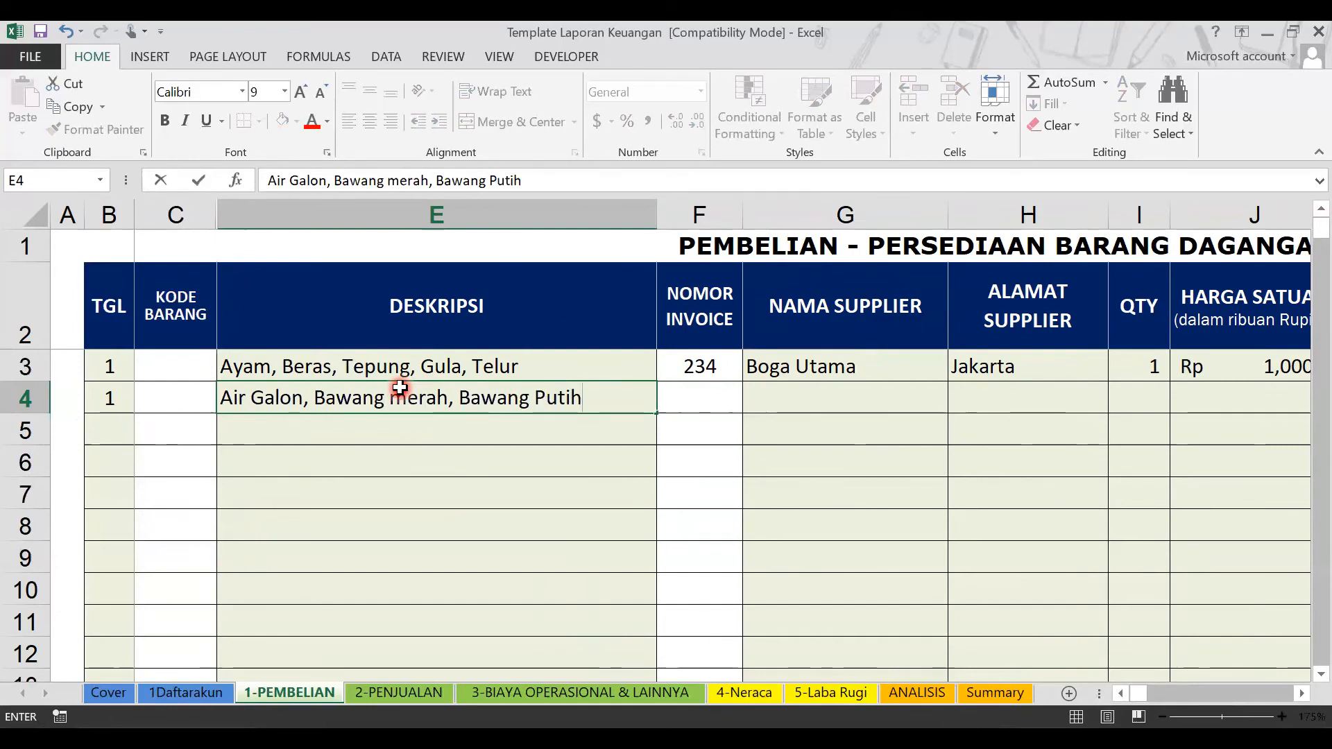
Enter the supplier Minimarket Bunga, the address Jakarta and a quantity of 1 in row 4.
type("Mini")
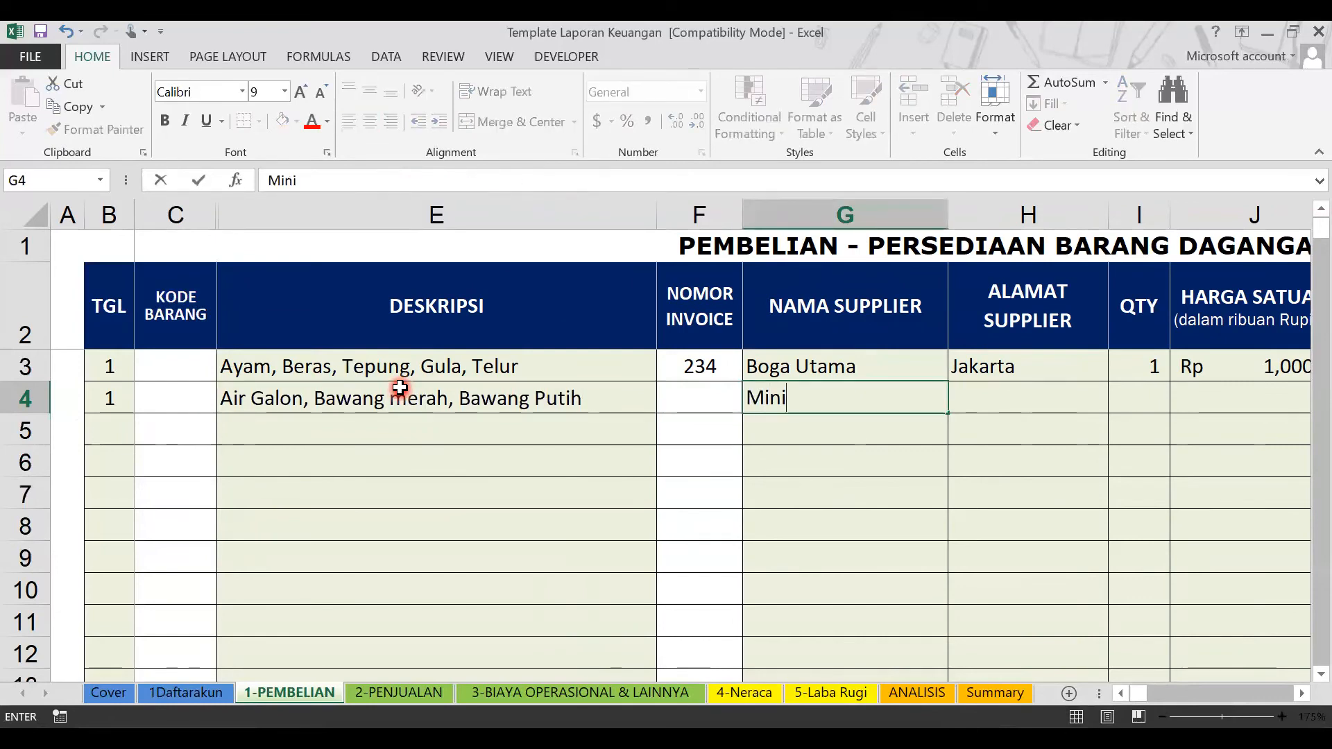
type("market Bunga")
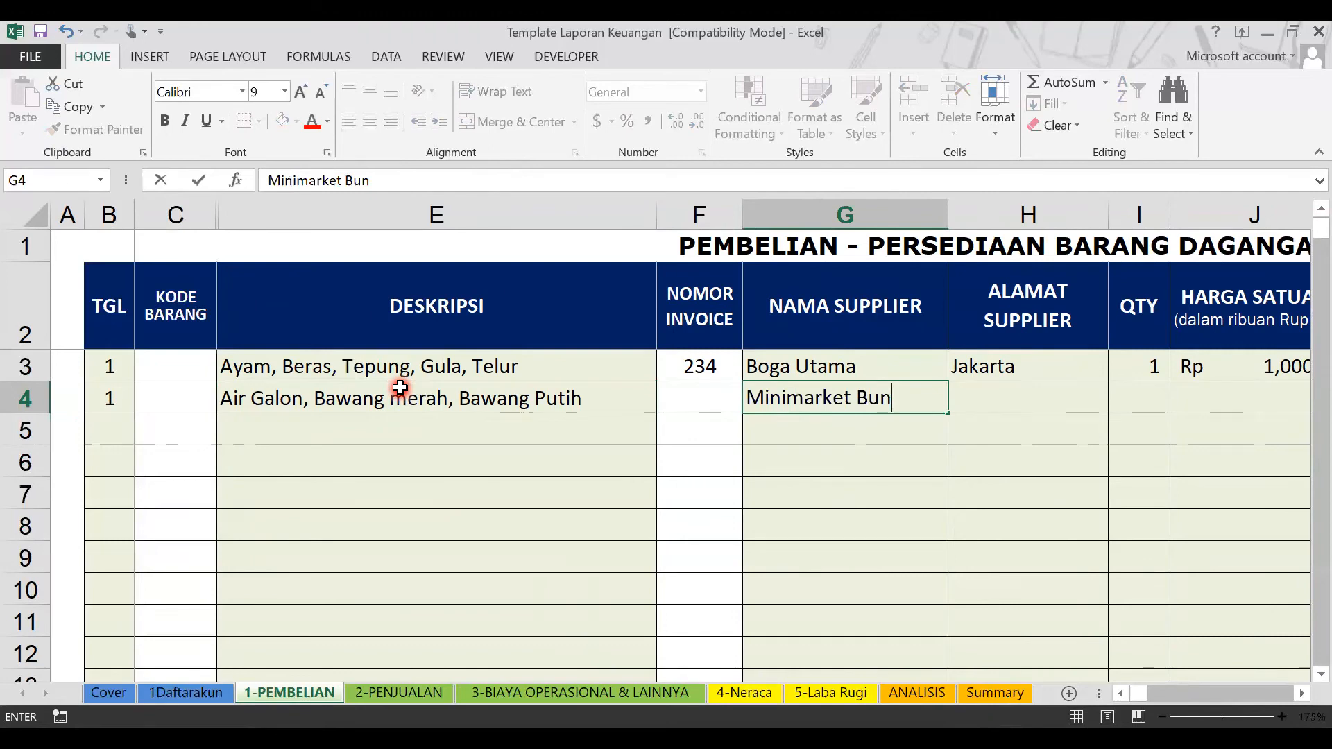
key("shift+Tab")
key("Tab")
key("Tab")
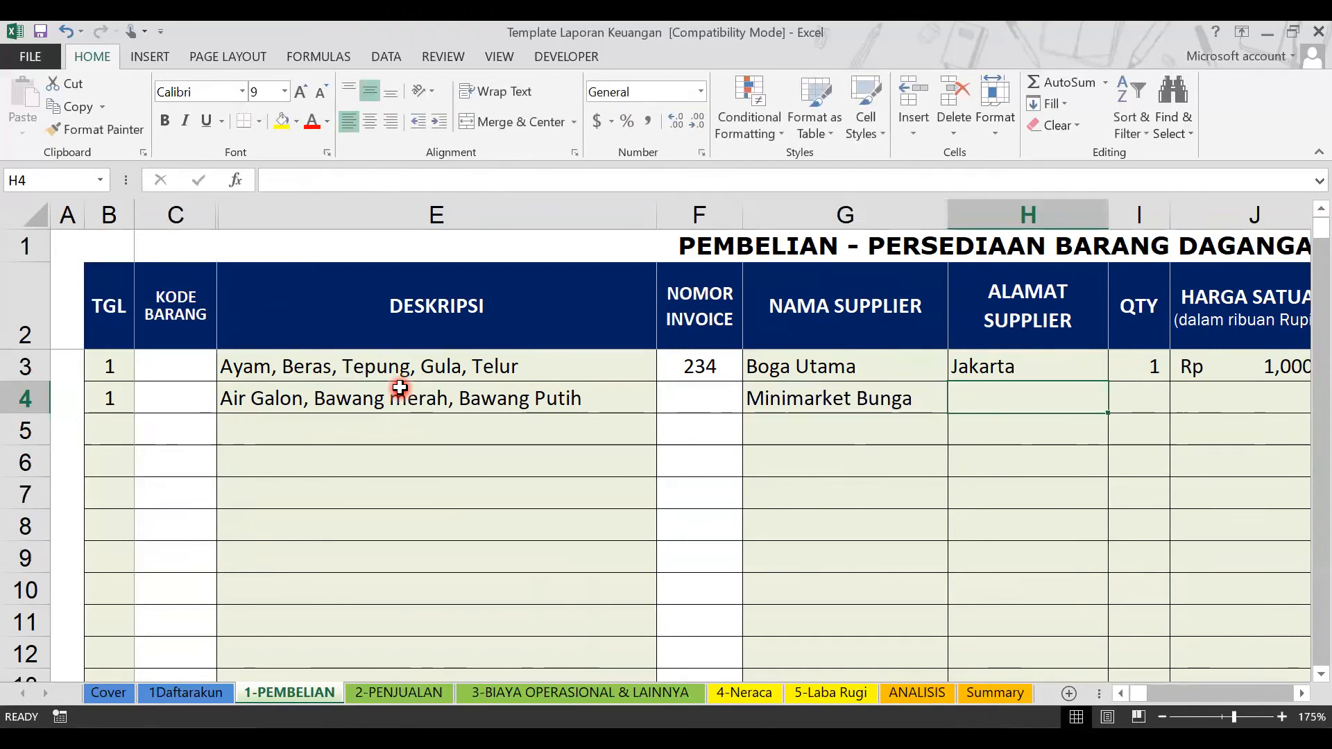
key("Tab")
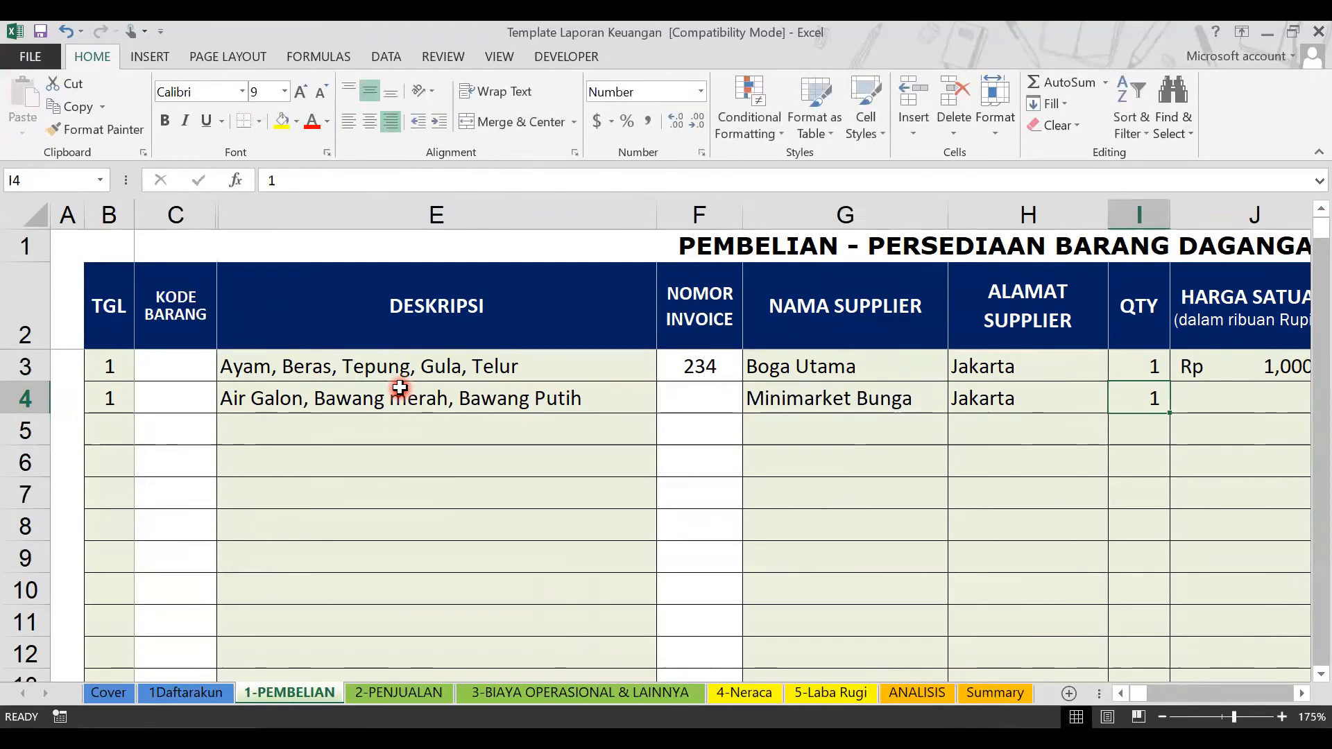
Set the row 4 unit price to 250 and its payment type to Rek Bank Mandiri, without a discount.
key("Tab")
type("250")
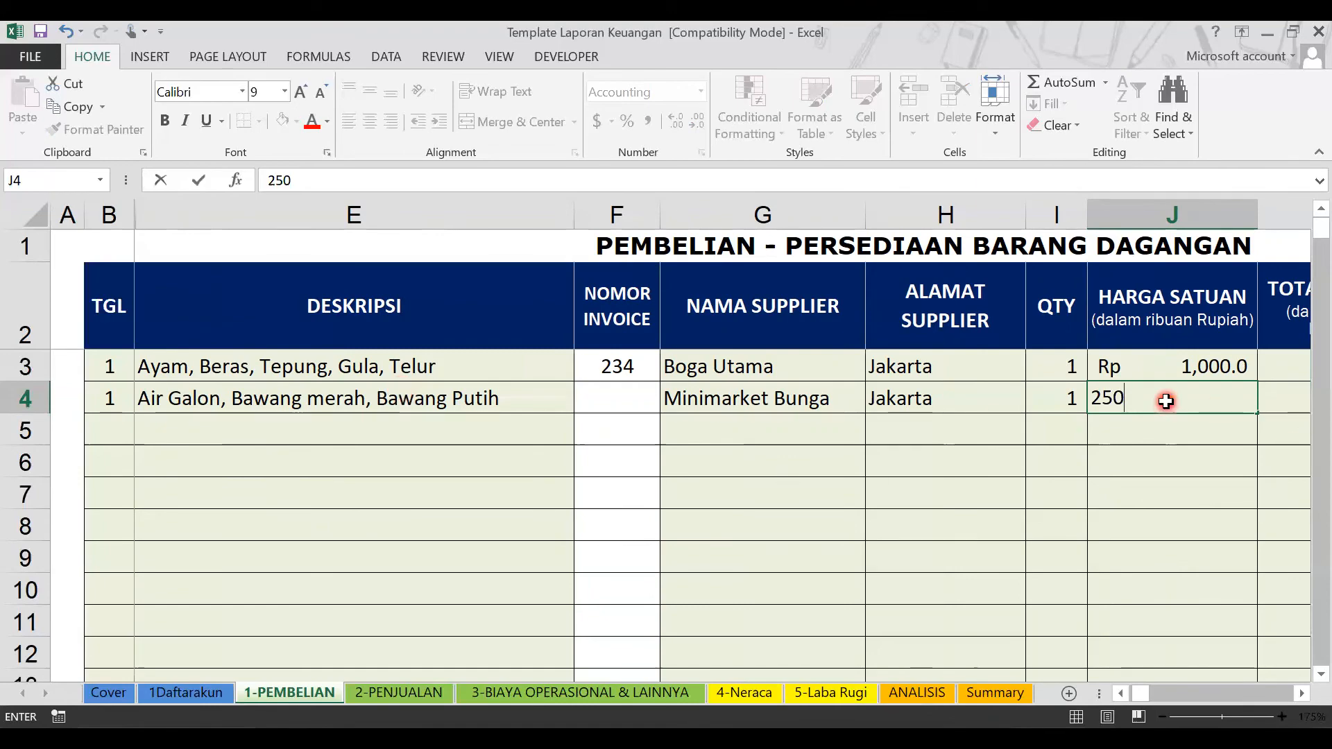
key("Tab")
left_click(1025, 397)
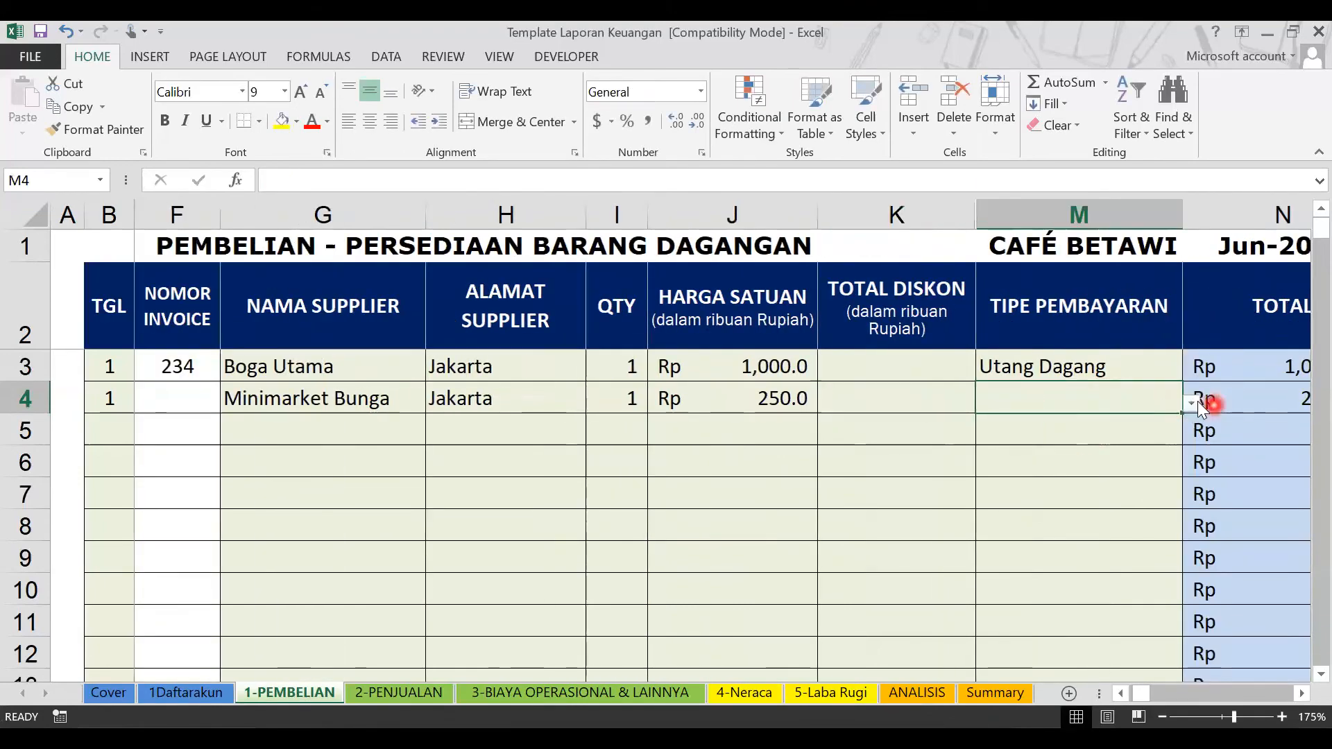
left_click(1197, 407)
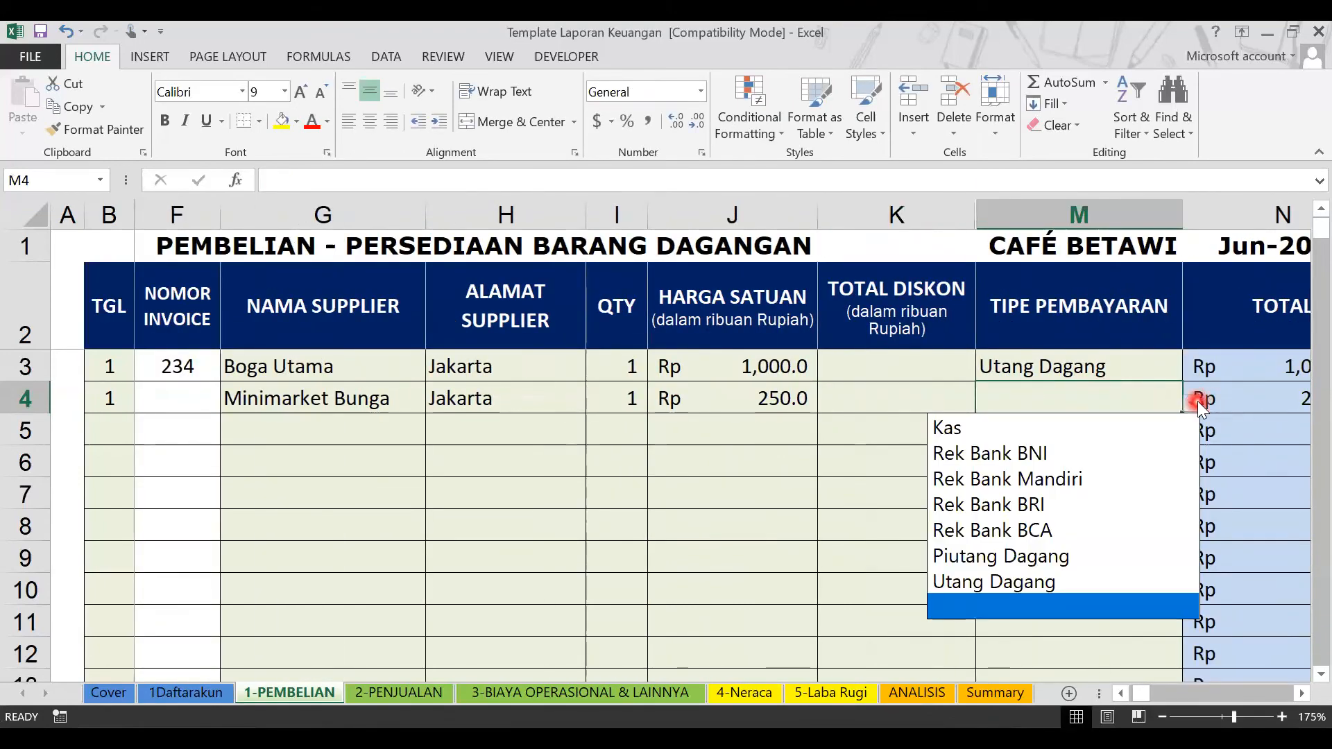
left_click(1131, 479)
key("Right")
key("Right")
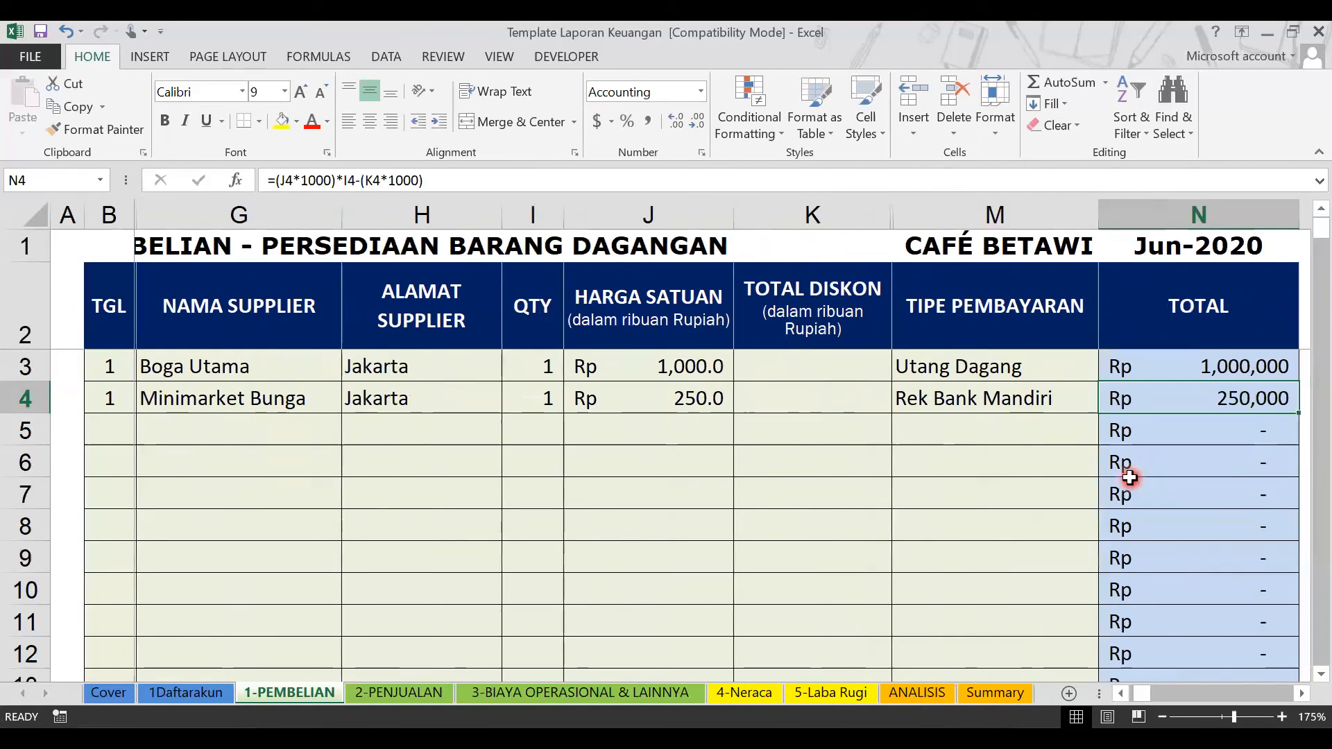
Set the date of the next purchase entry in row 5 to 2.
left_click(1022, 392)
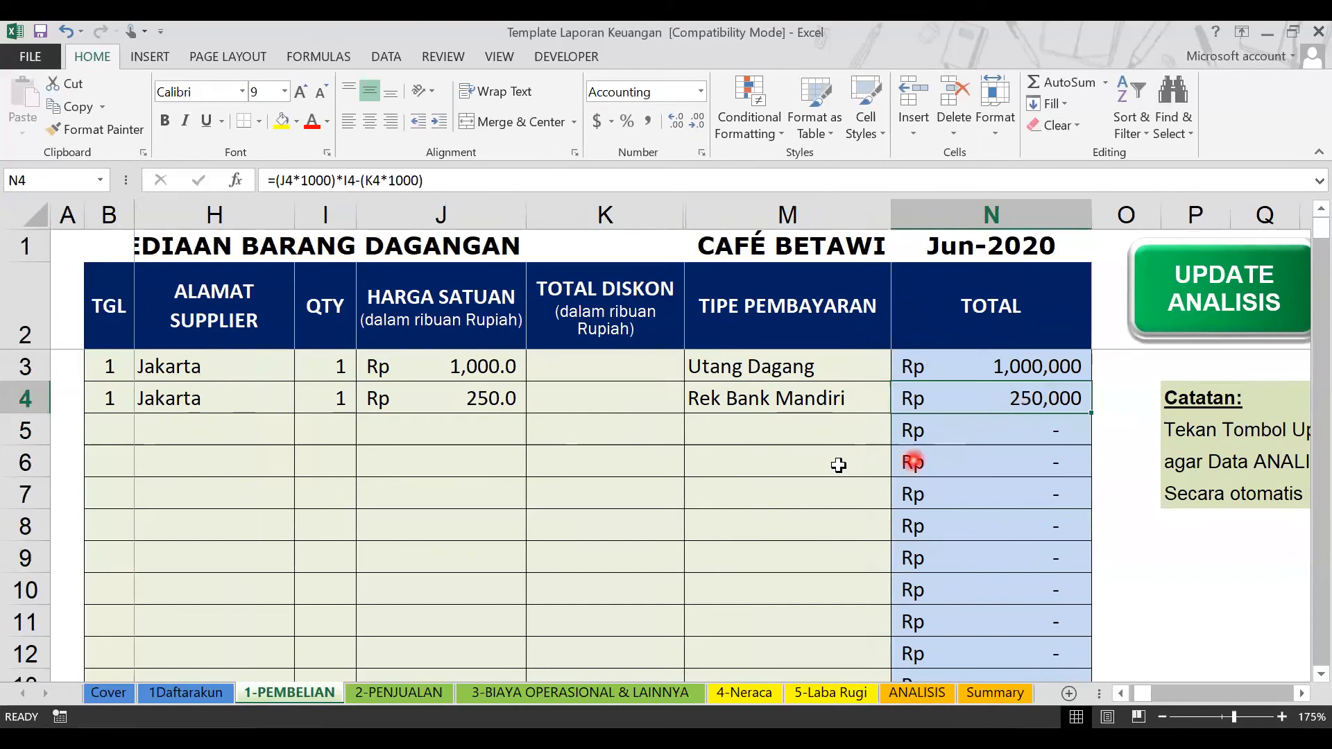
scroll(400, 426, "left", 2)
scroll(400, 425, "left", 3)
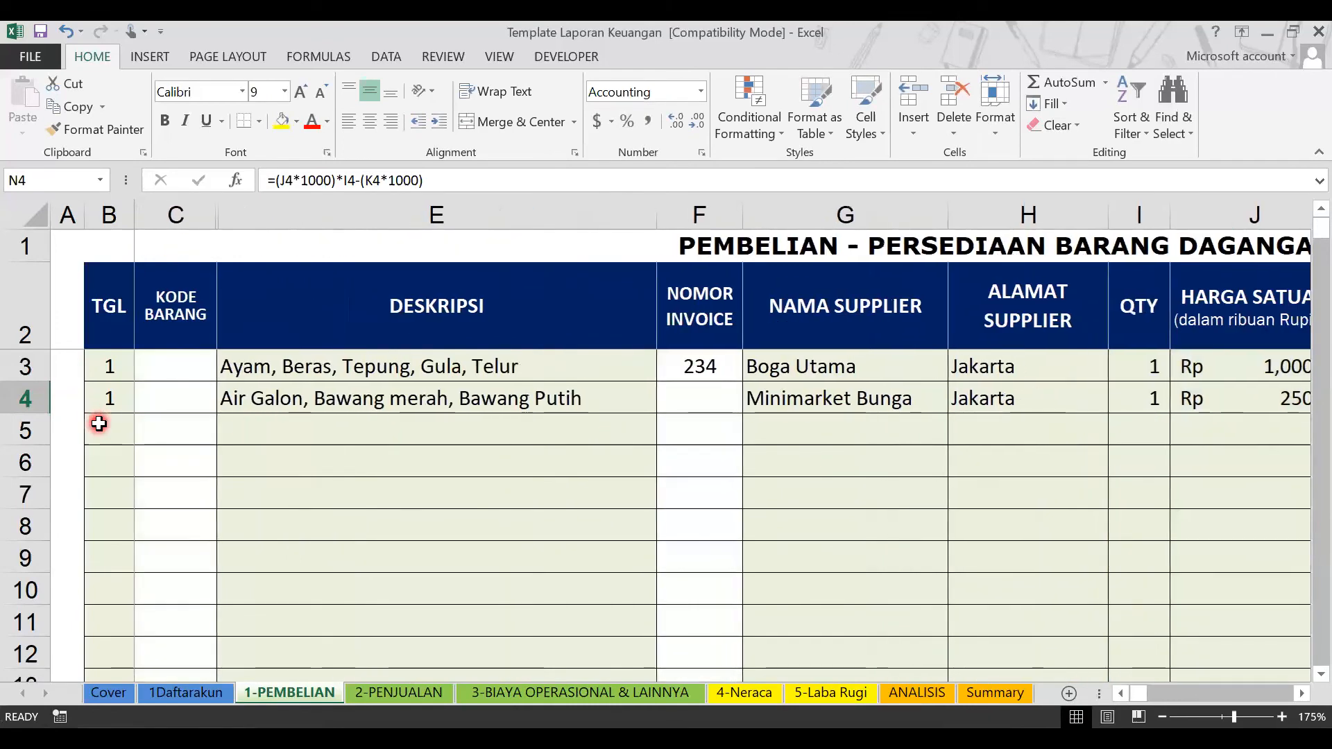
left_click(104, 427)
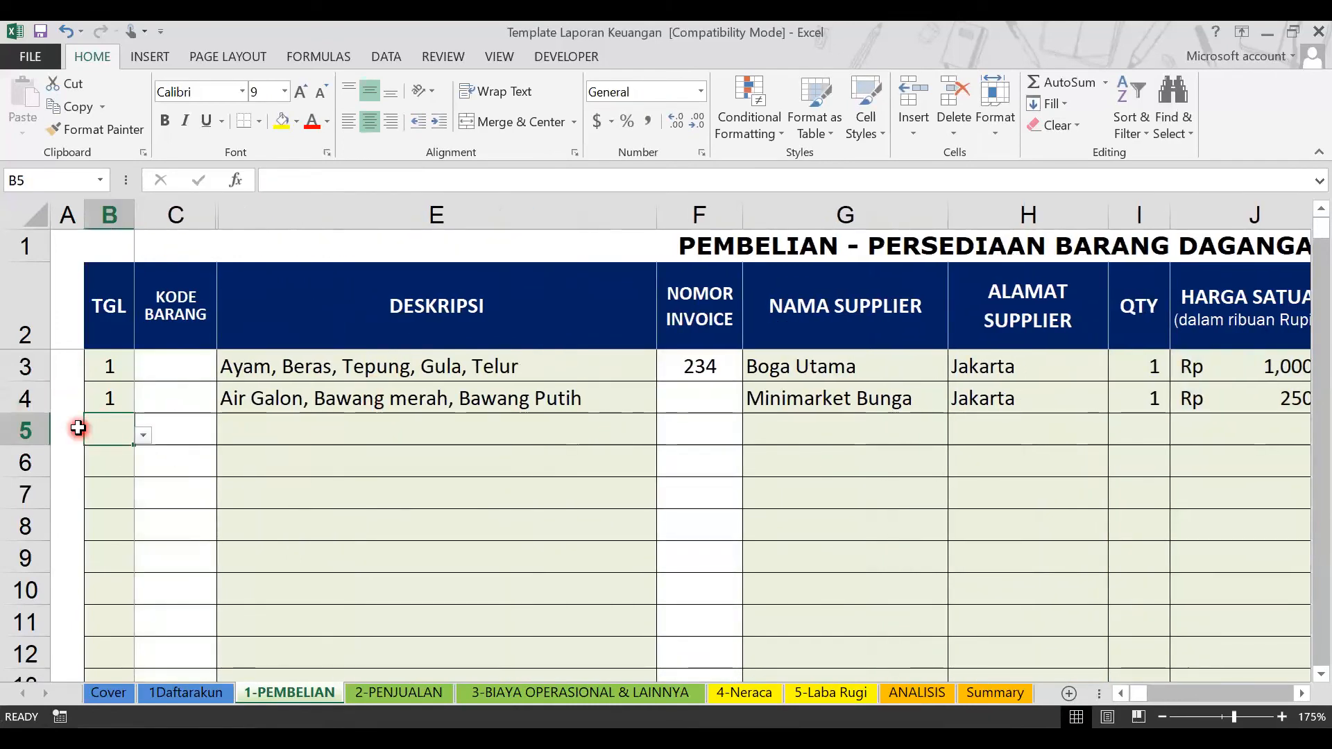
left_click(143, 435)
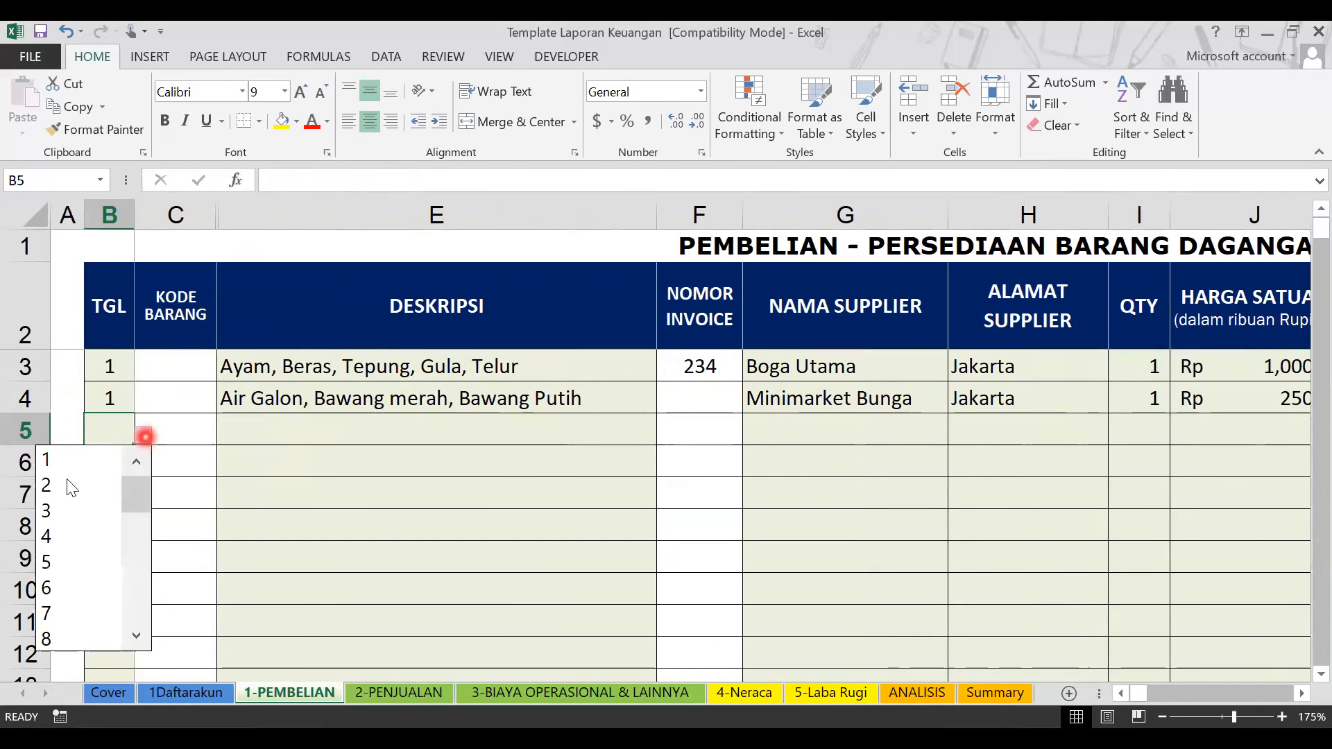
left_click(79, 479)
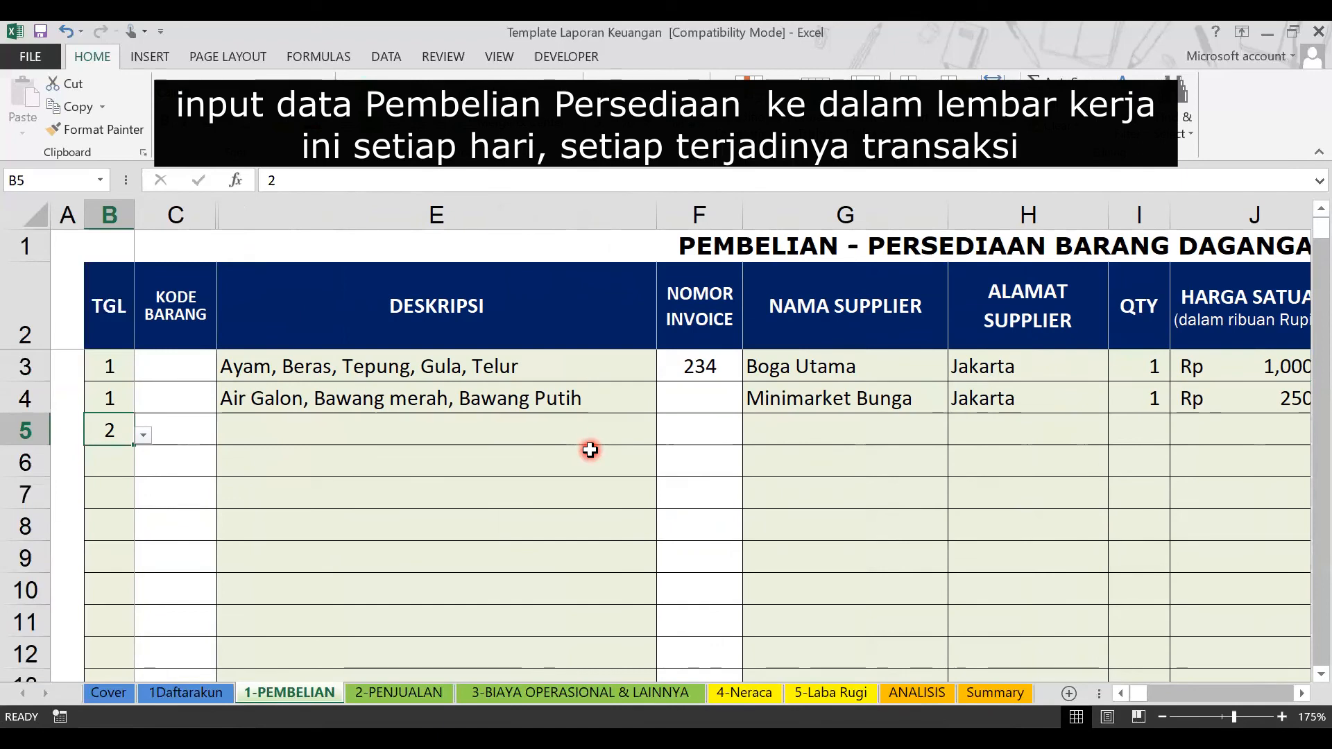
left_click(581, 431)
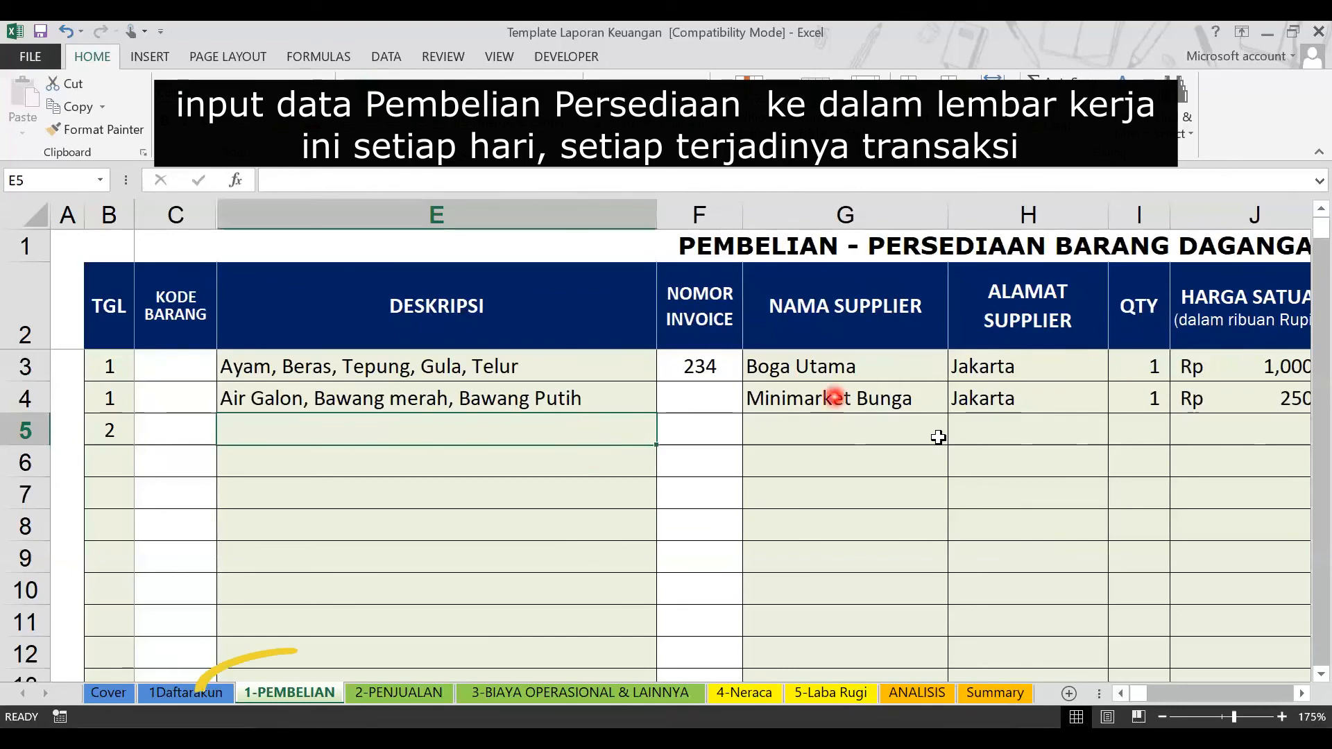
Look over the full width of the purchase table and save the workbook.
scroll(939, 437, "down", 2)
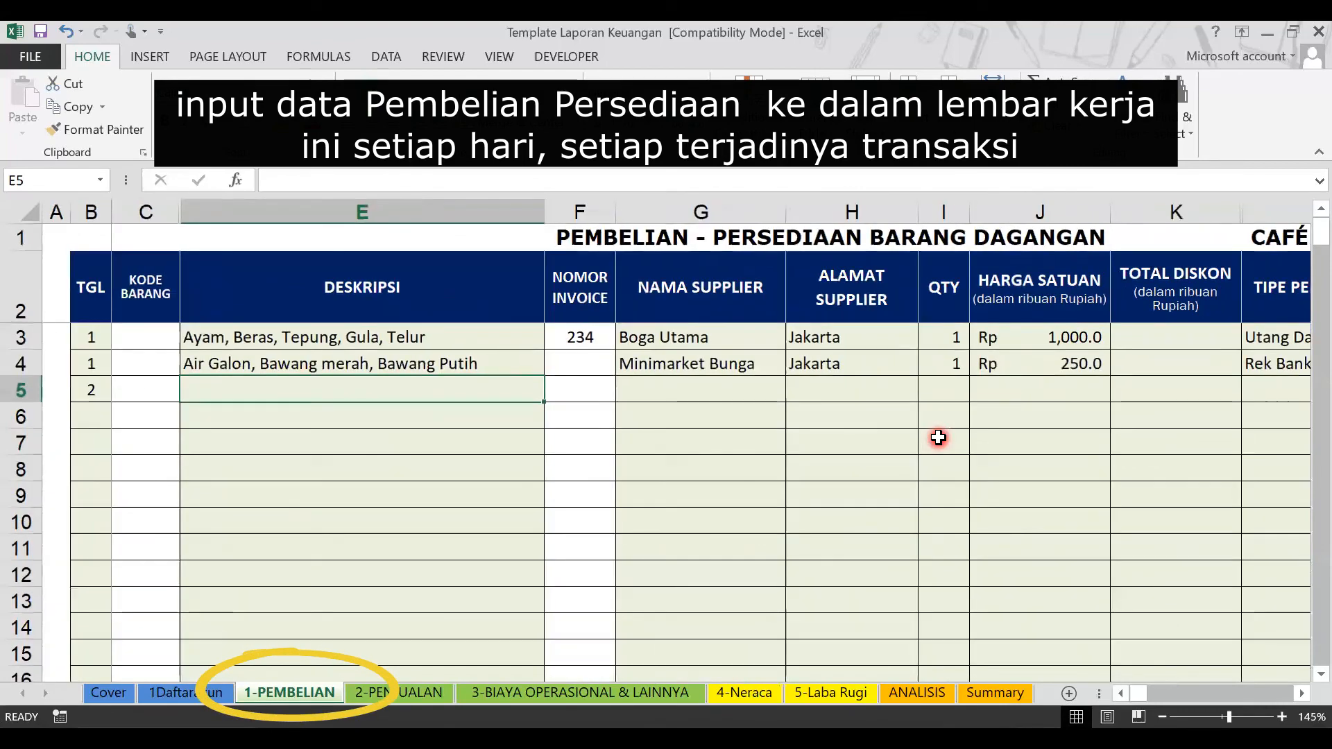
scroll(939, 437, "down", 2)
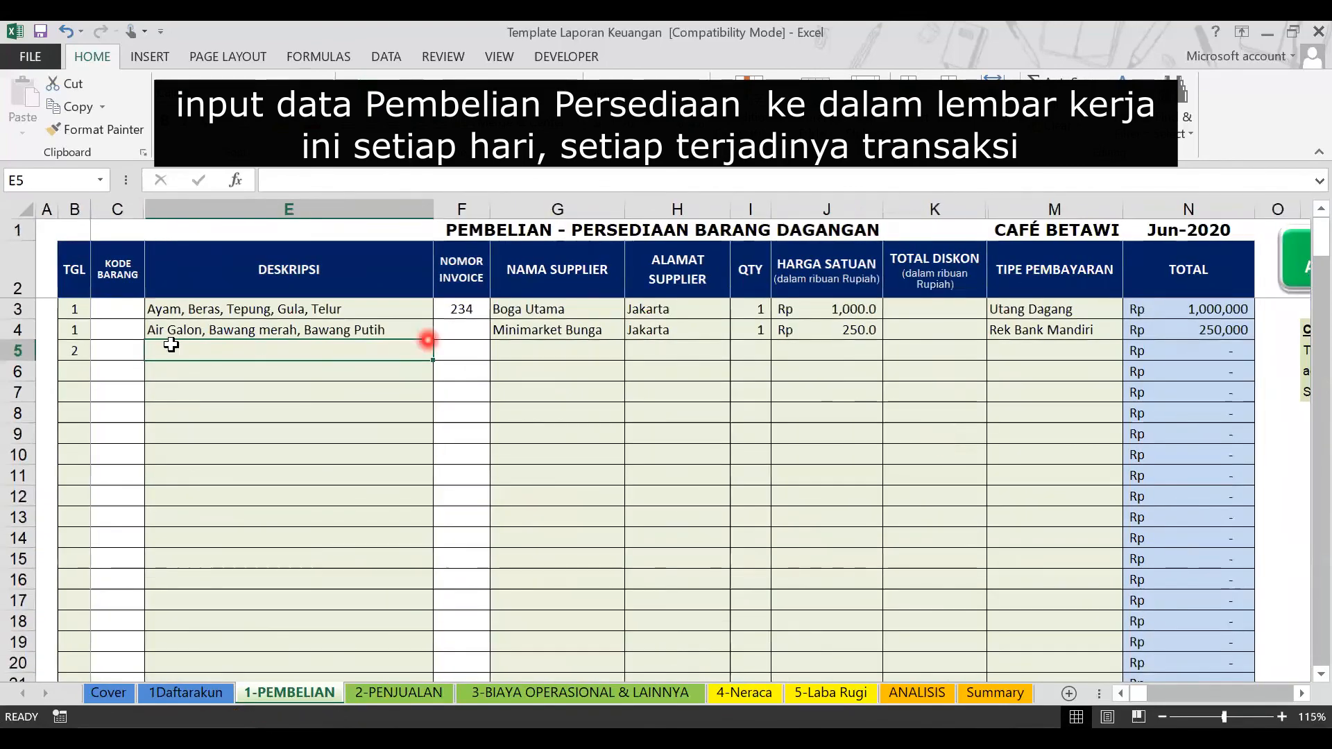
left_click(826, 353)
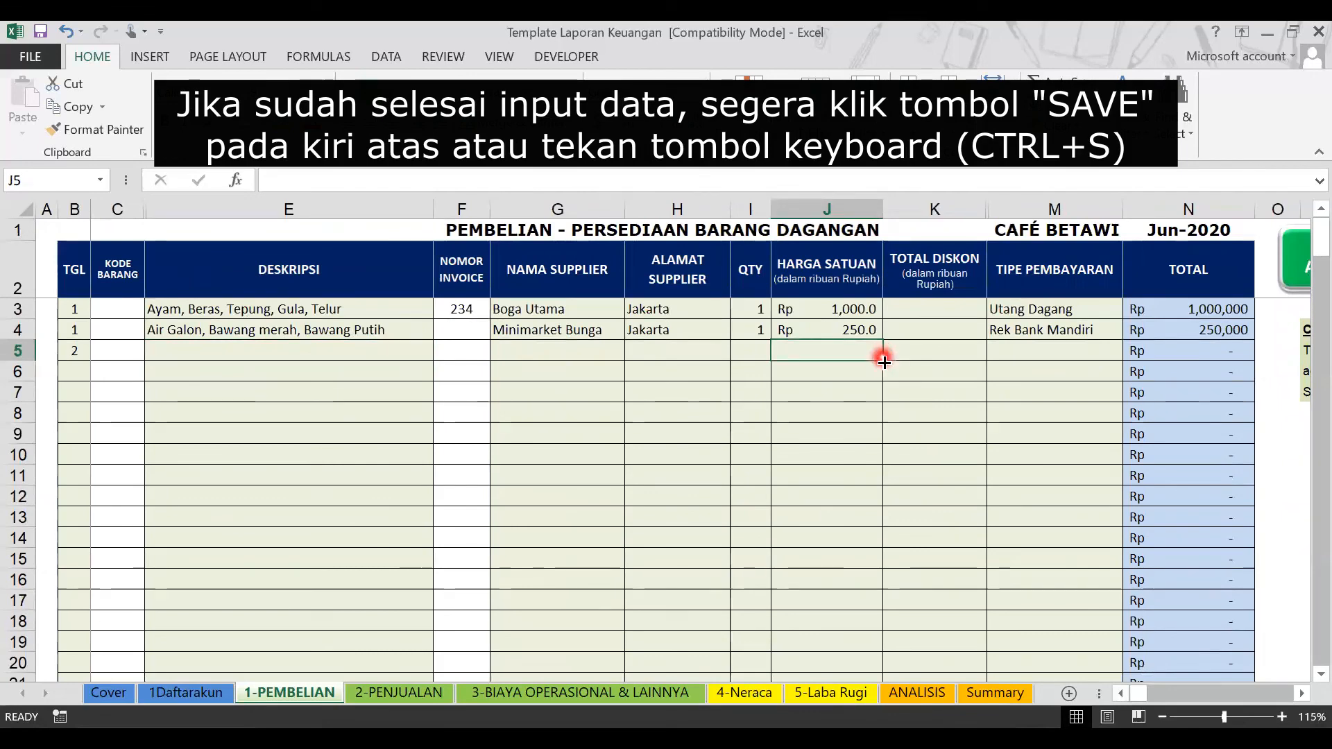
left_click(40, 33)
left_click(756, 428)
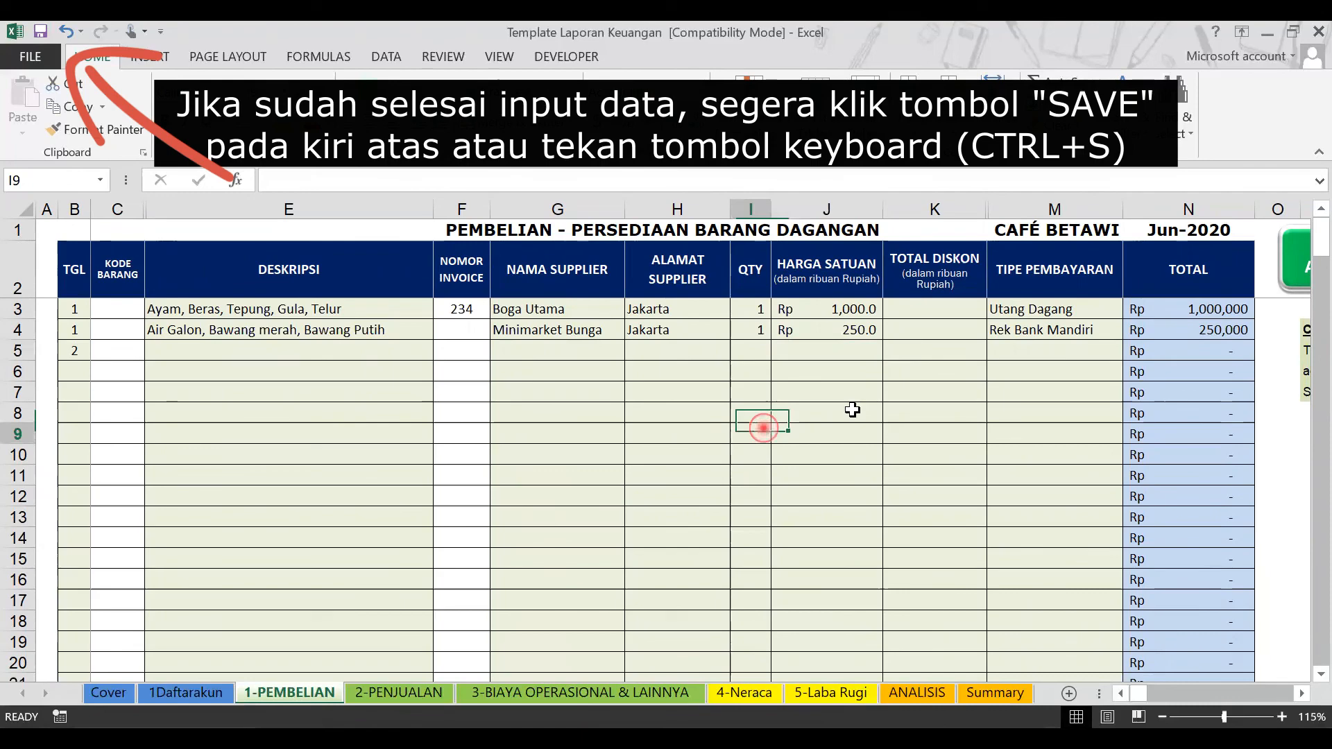
Run UPDATE ANALISIS beside the purchase table to refresh the analysis data.
left_click(950, 423)
key("Right")
key("Right")
key("Right")
key("Right")
key("Right")
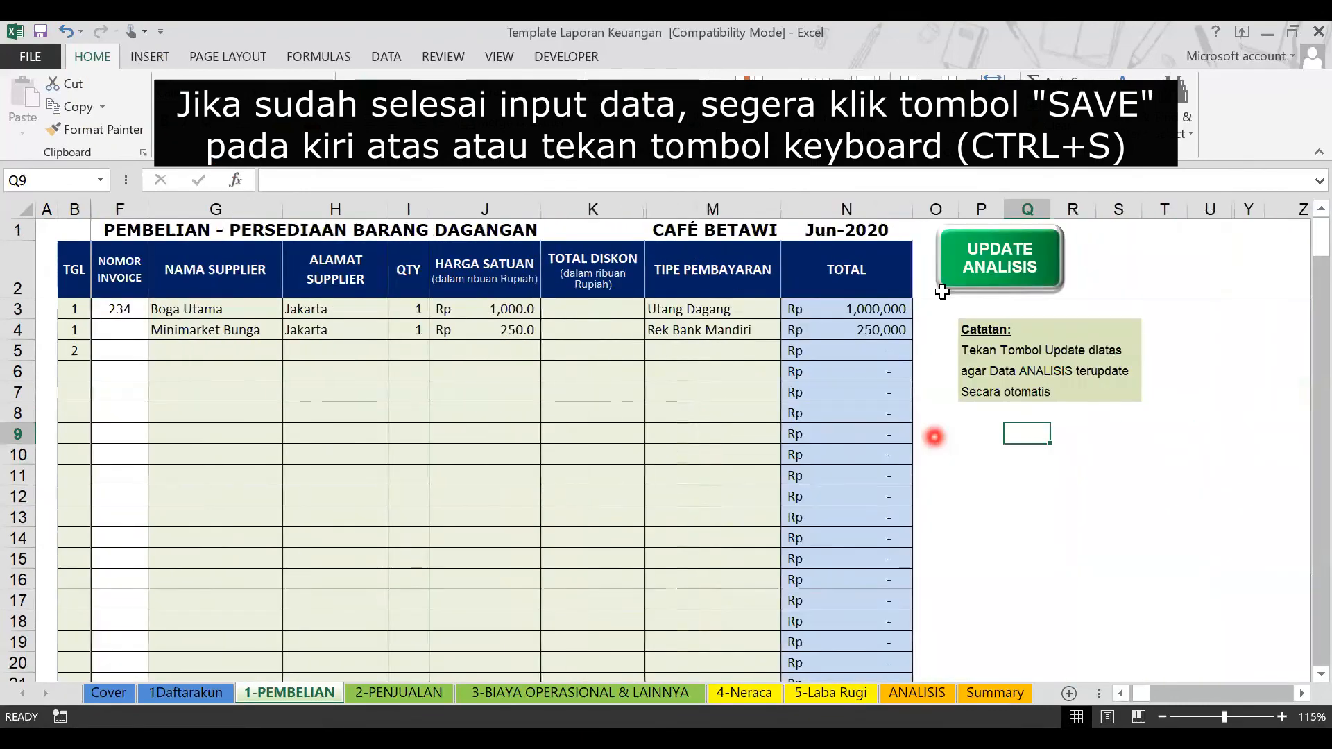
left_click(997, 276)
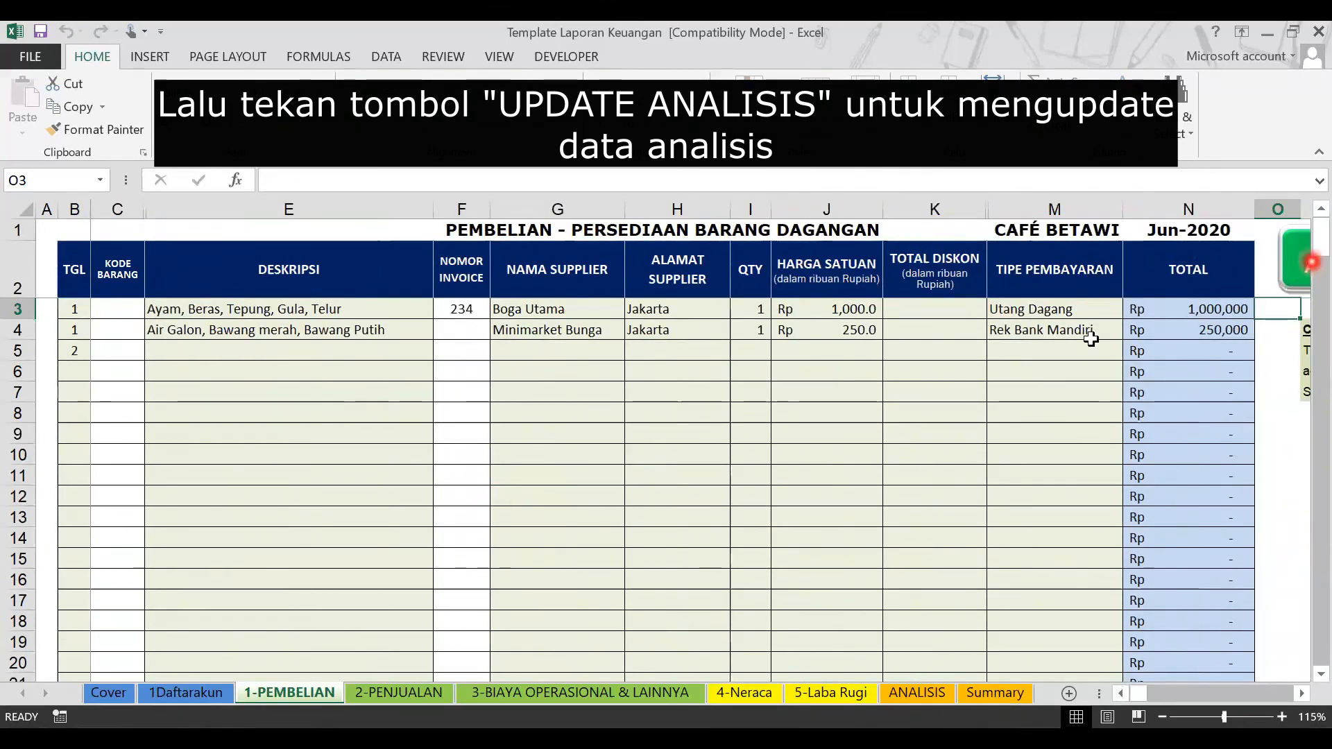
Review the supplier names, addresses and purchase amounts in the ANALISIS sheet's purchase analysis, and return to the 1-PEMBELIAN sheet.
left_click(916, 696)
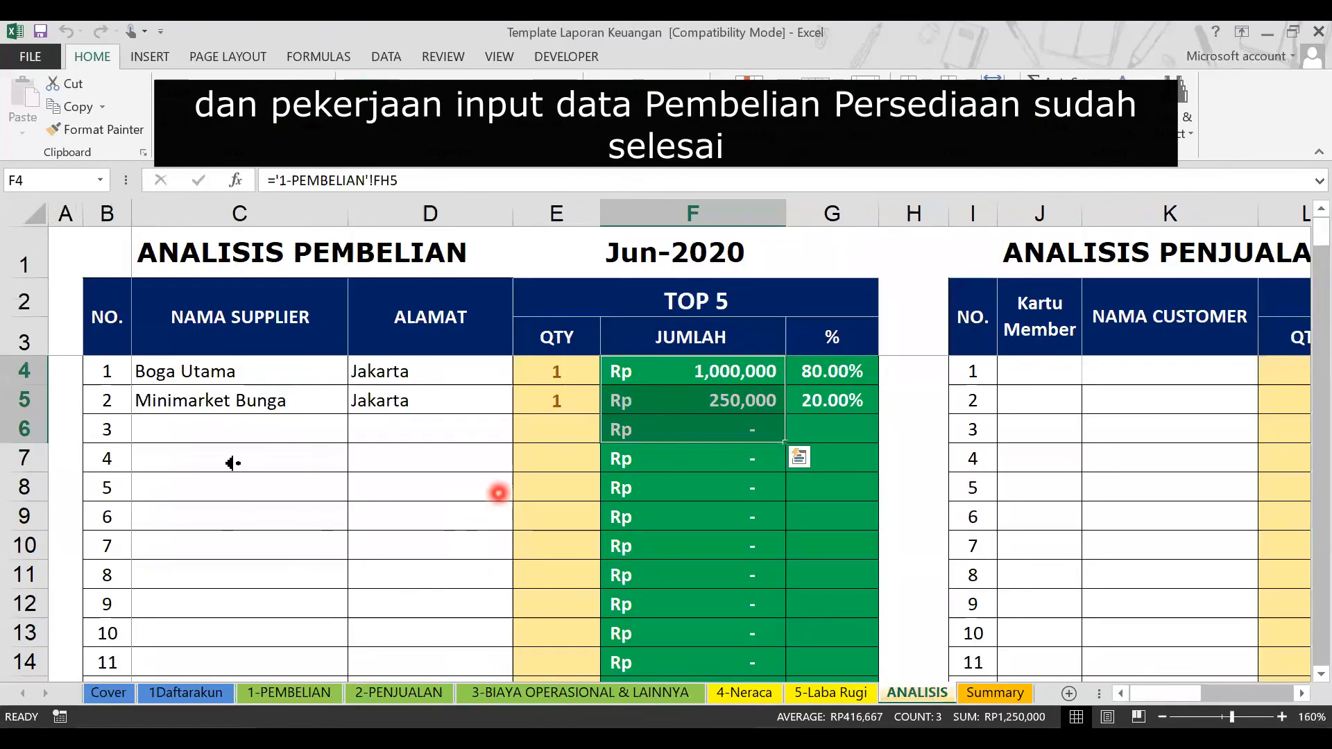
left_click(151, 376)
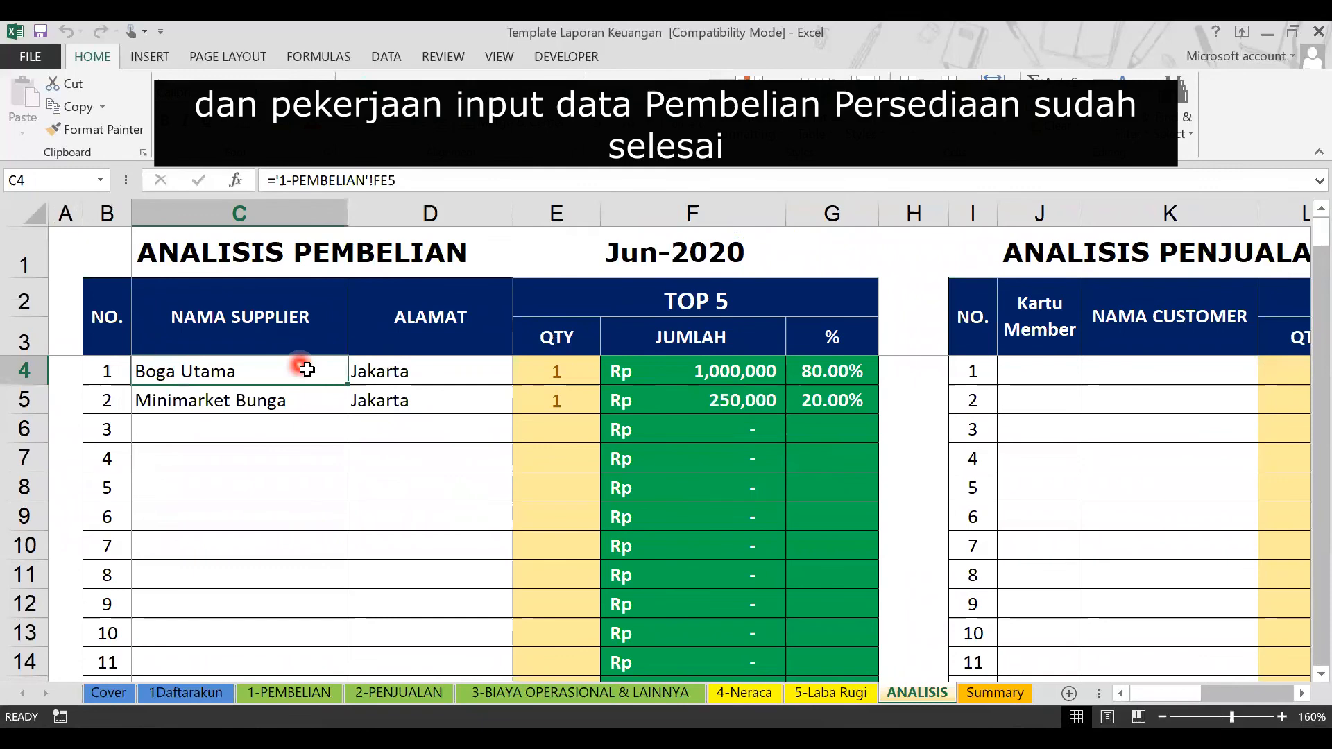
left_click(416, 372)
left_click(663, 372)
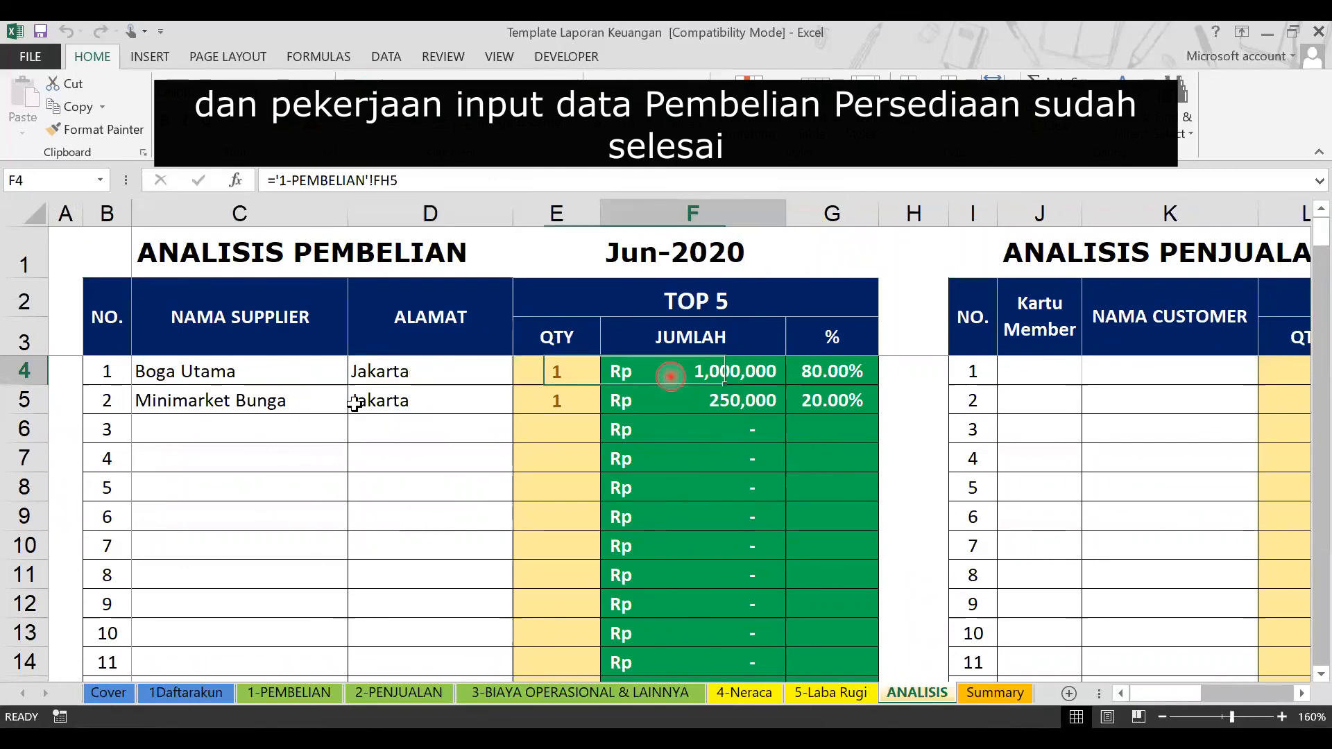
left_click(284, 403)
left_click(642, 395)
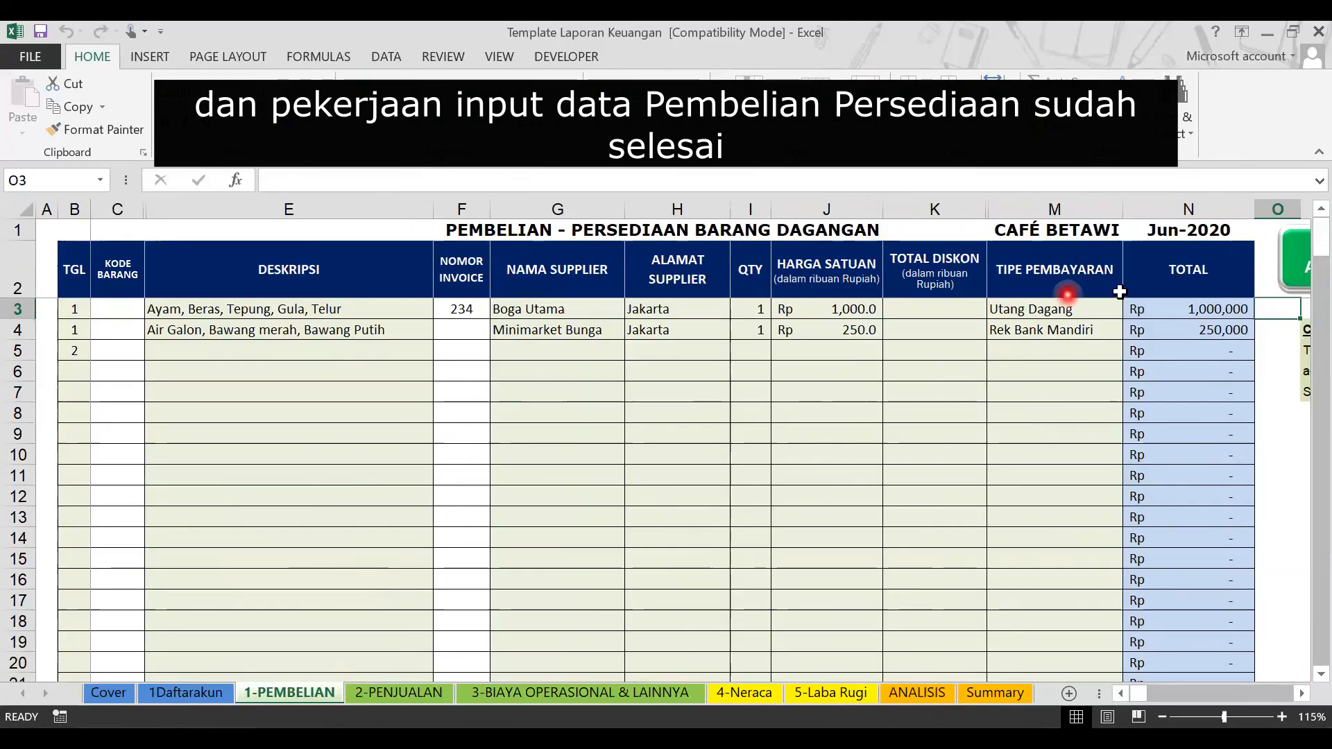
left_click(1134, 294)
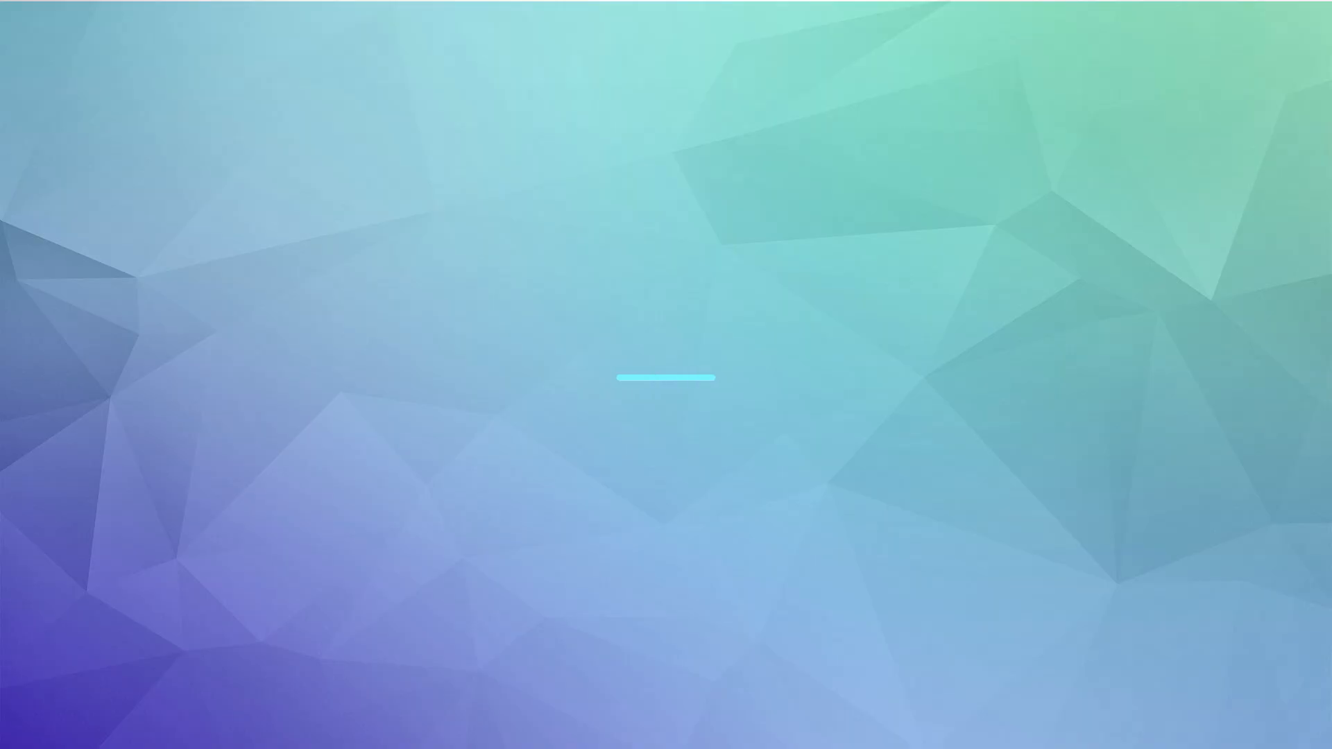